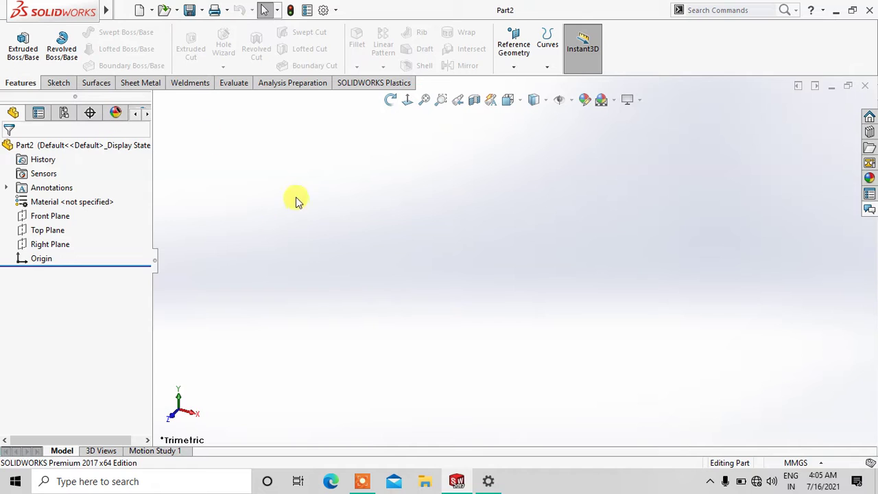
Step: Start a new sketch on the part's Front Plane
click(51, 230)
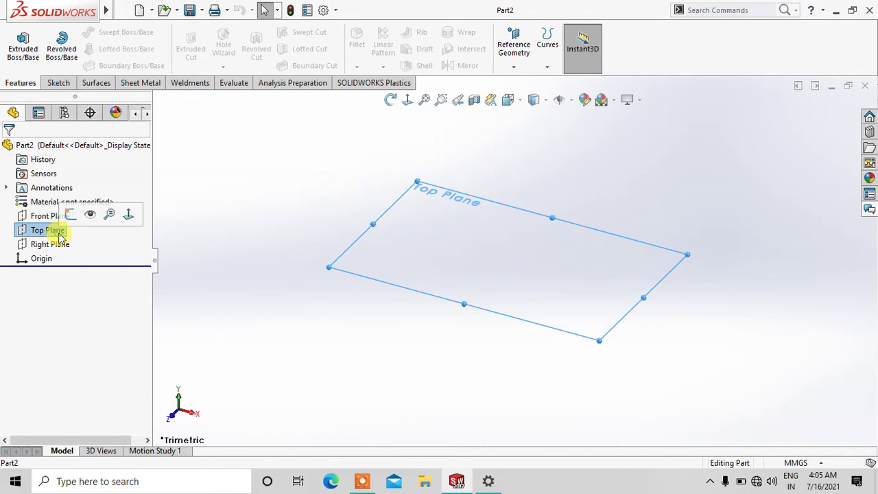
click(52, 217)
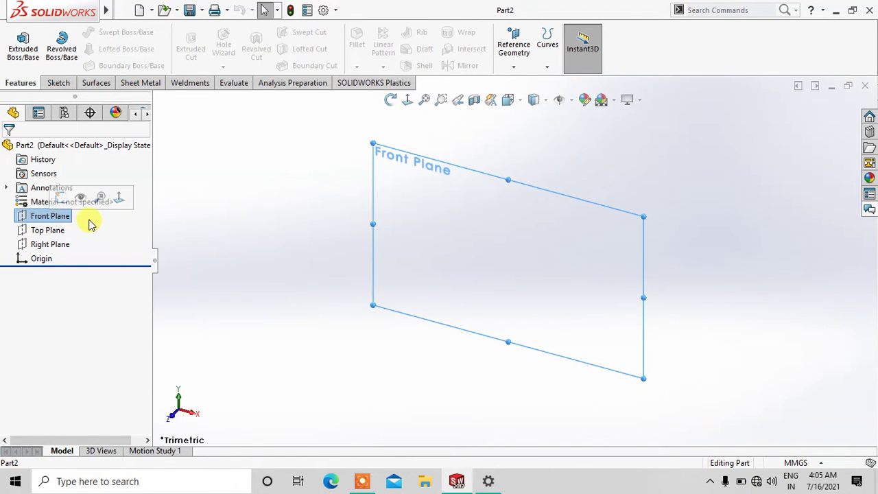
click(64, 197)
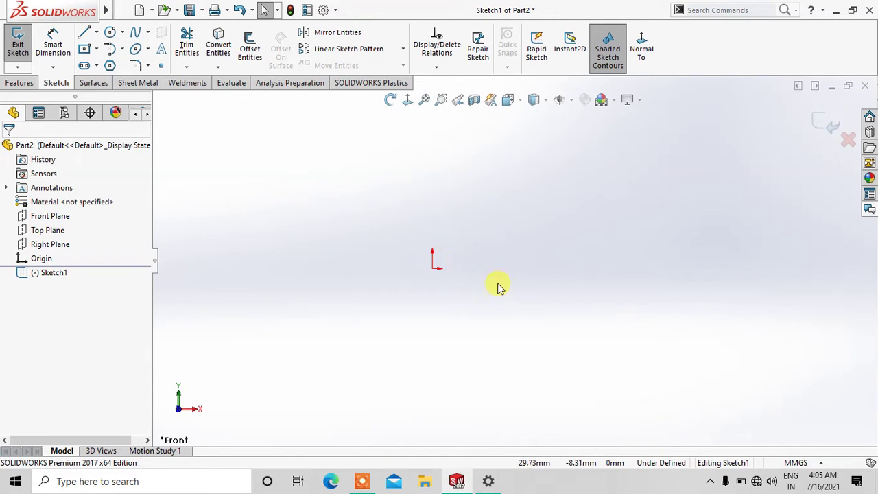
Step: Draw a corner rectangle from the origin to a point up and to the right
click(85, 34)
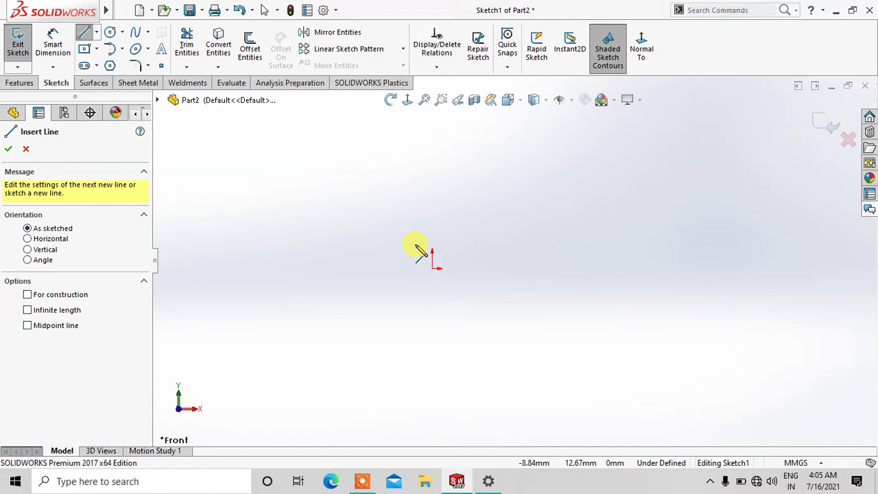
click(97, 51)
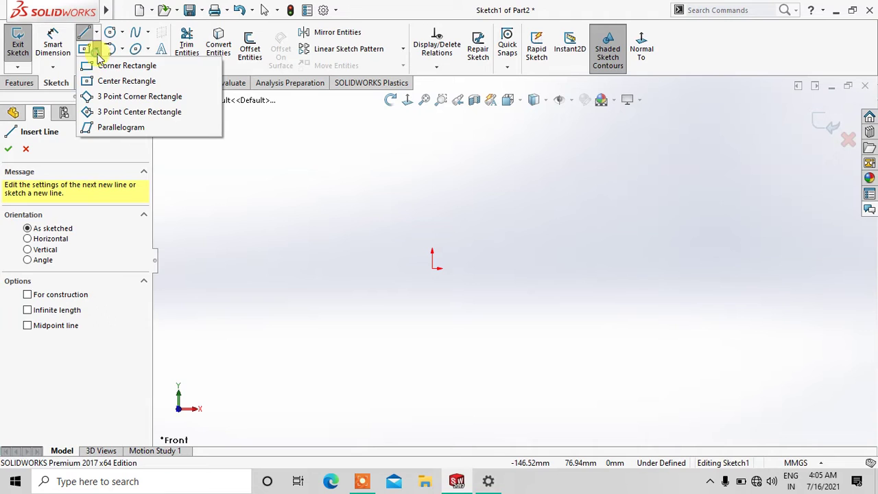
click(103, 65)
click(432, 267)
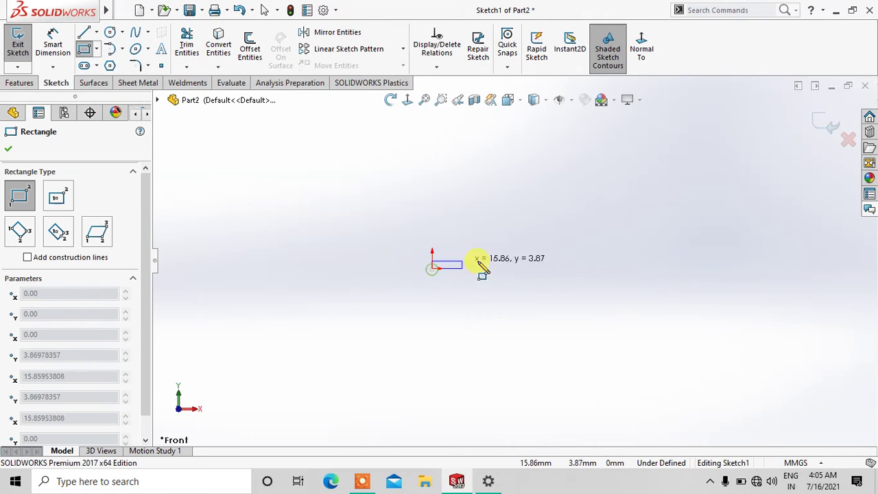
click(538, 249)
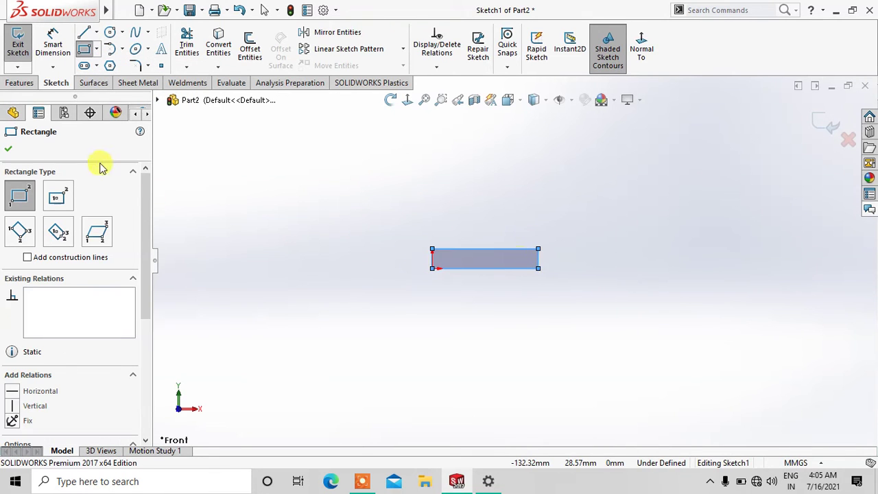
click(10, 151)
click(53, 45)
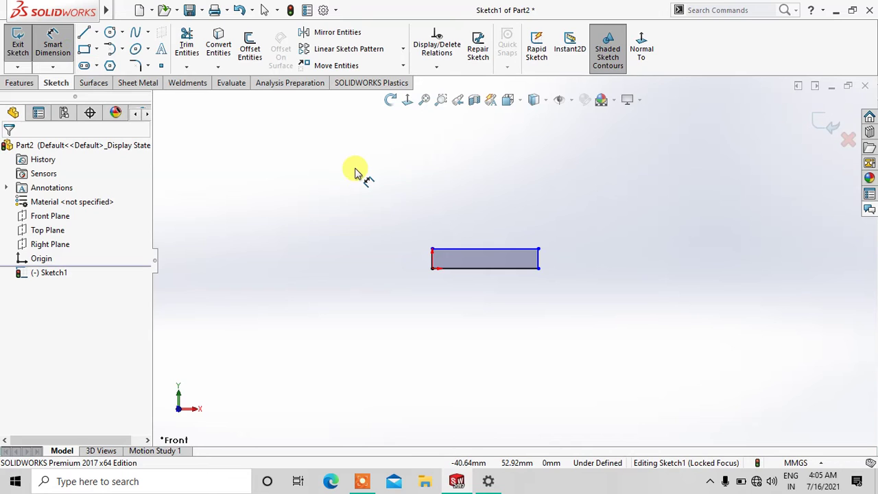
Step: Add width and height dimensions to the rectangle's bottom and left edges
click(492, 269)
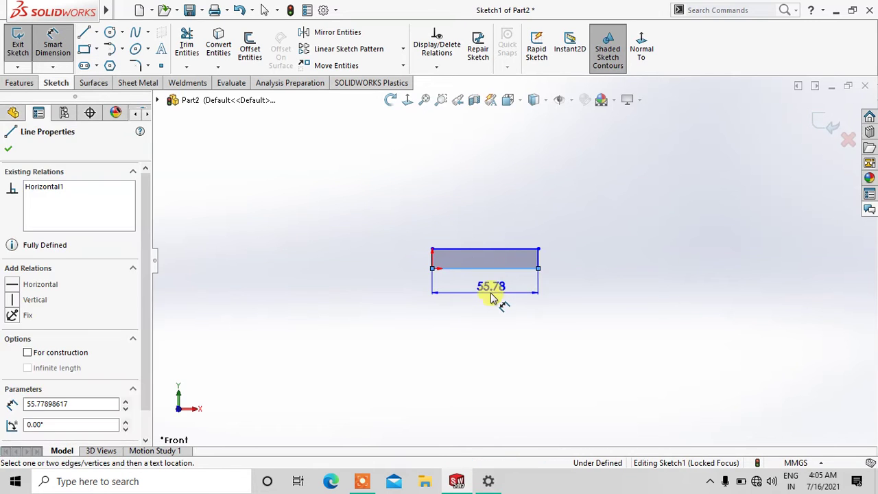
click(491, 296)
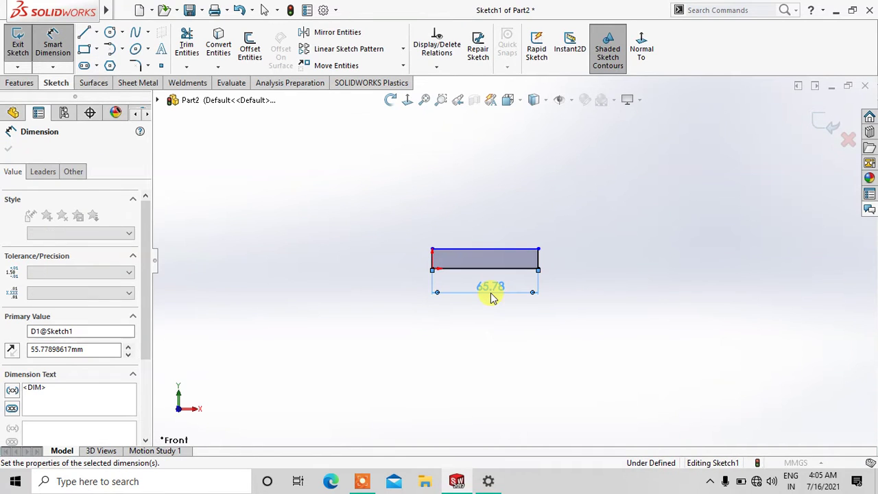
click(515, 345)
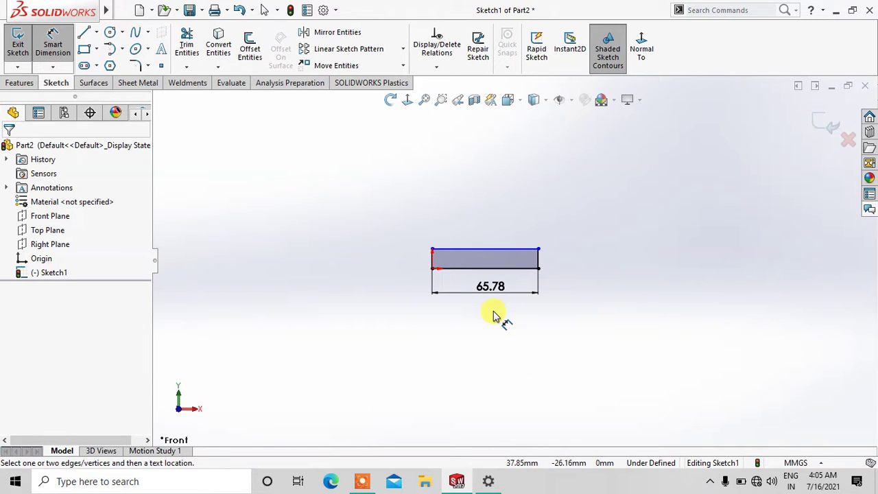
click(431, 259)
click(408, 264)
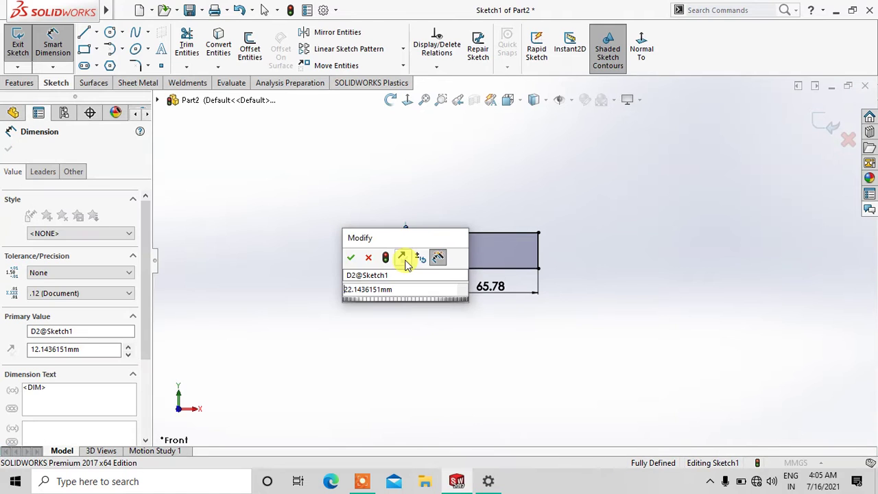
key(Return)
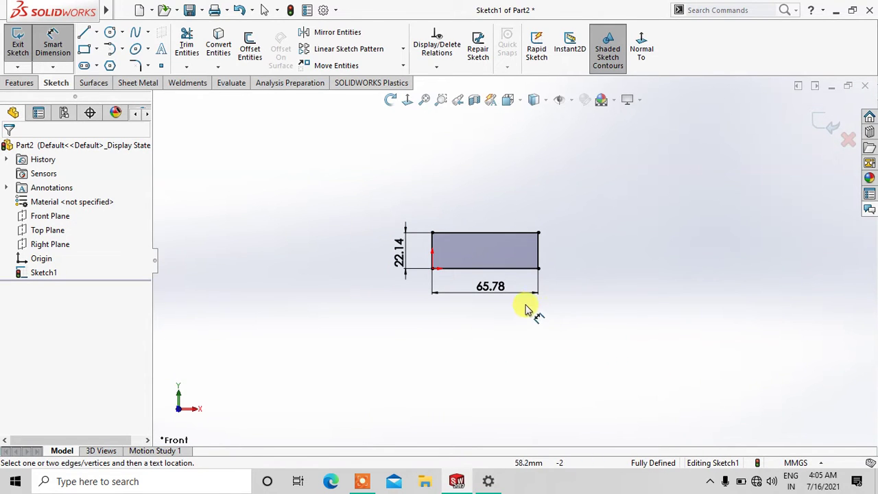
key(Escape)
Step: Change the rectangle's dimensions to 68 mm wide and 18 mm tall
click(491, 287)
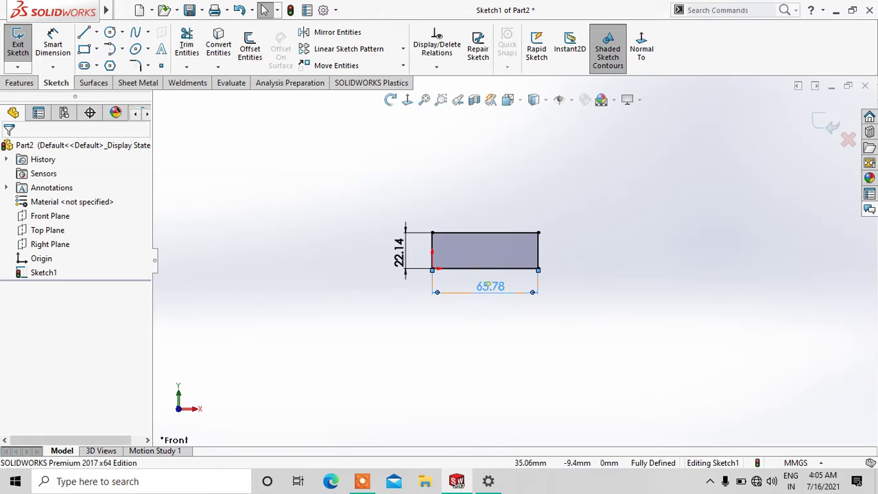
double_click(490, 287)
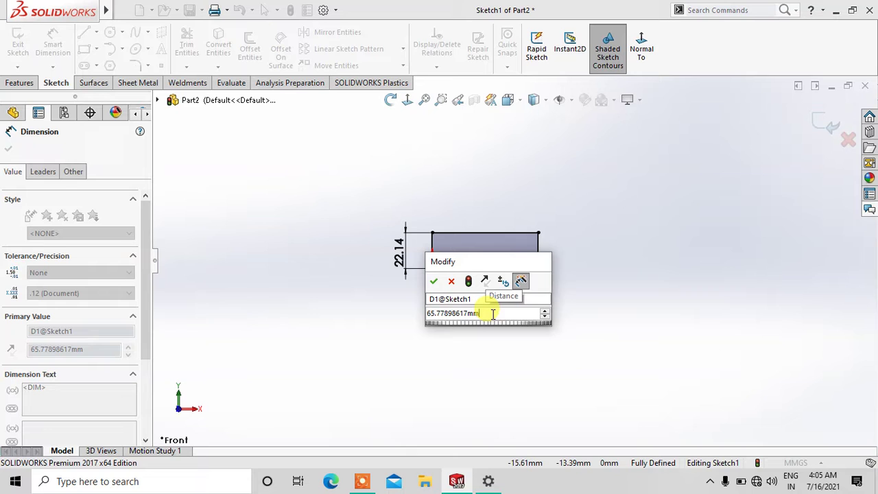
key(BackSpace)
key(BackSpace)
key(BackSpace)
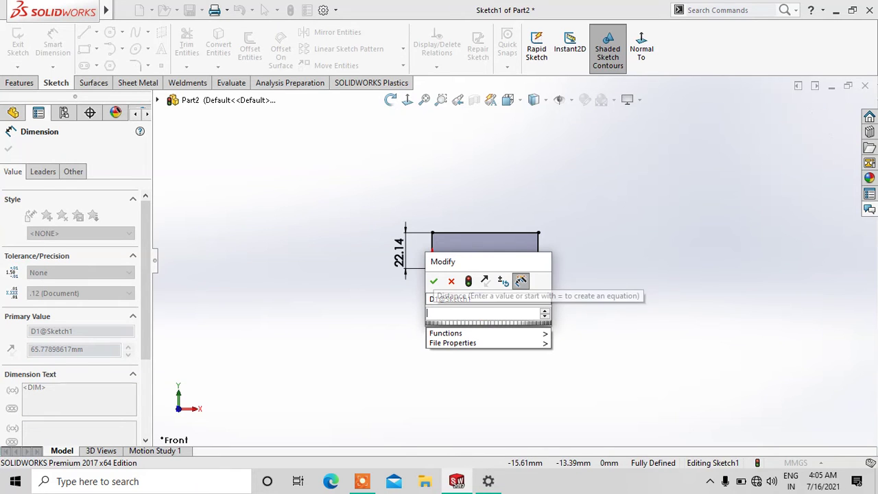
text(68)
key(Return)
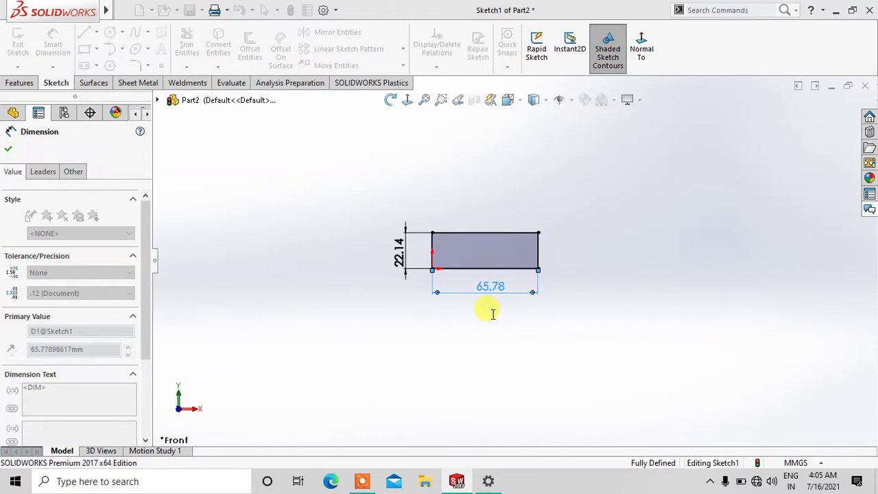
click(502, 314)
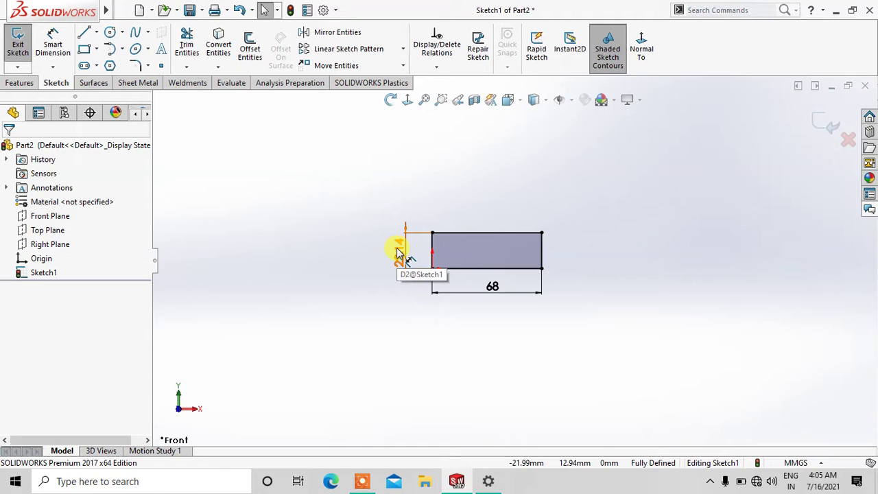
double_click(398, 253)
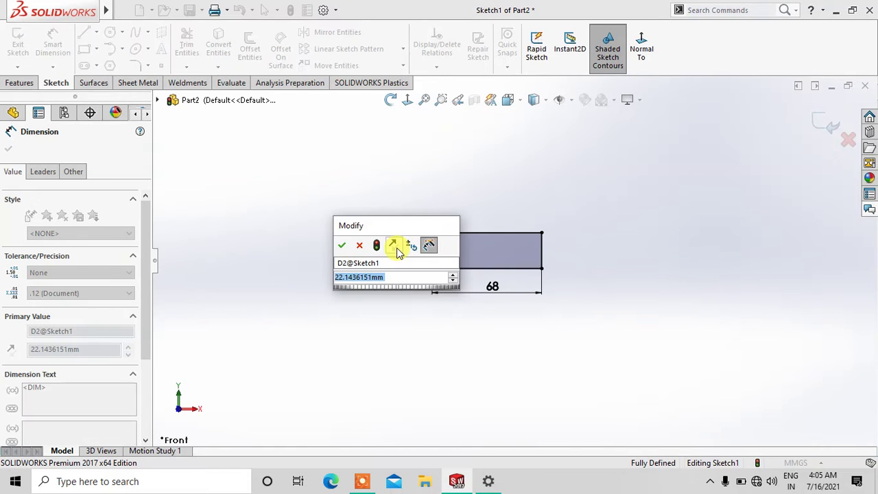
text(18)
key(Return)
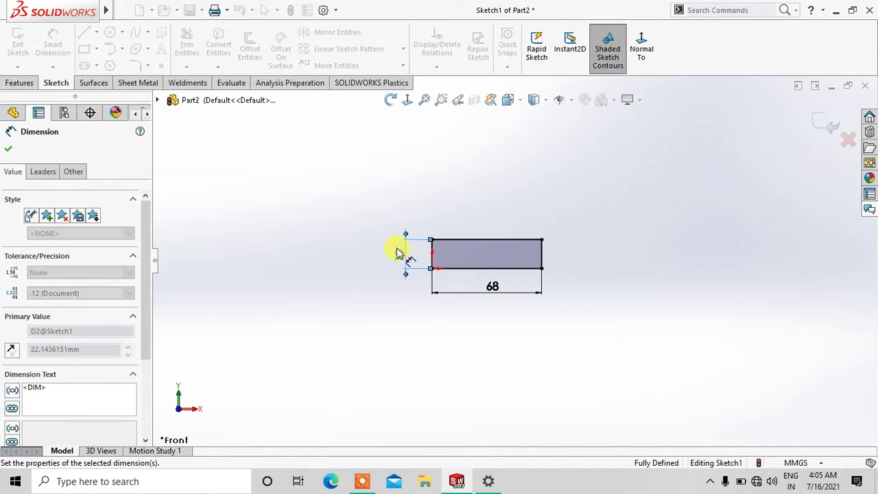
click(608, 270)
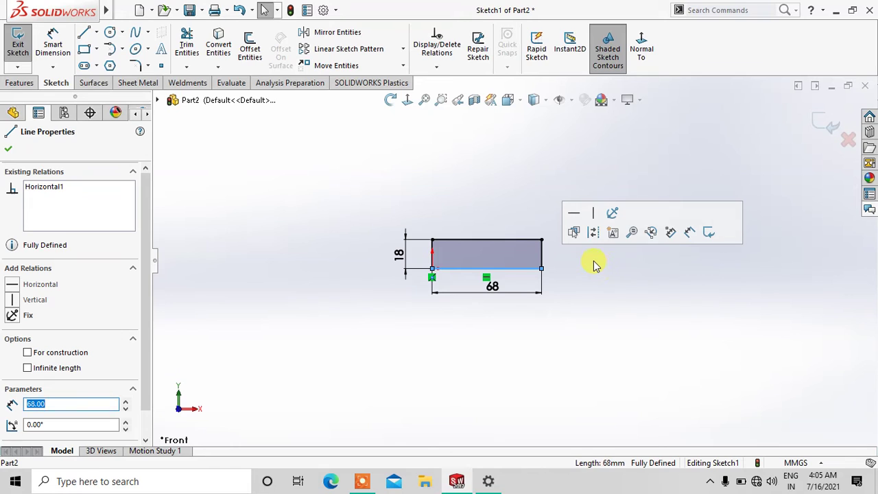
click(575, 255)
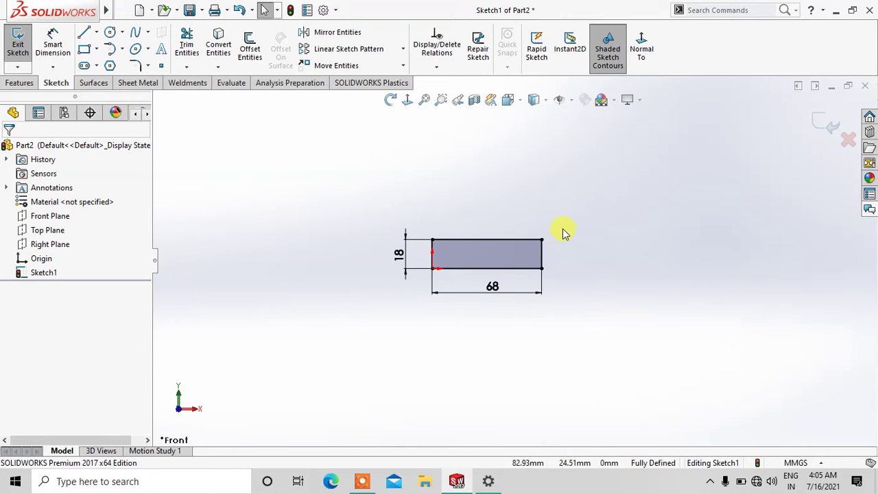
scroll(558, 228, down, 1)
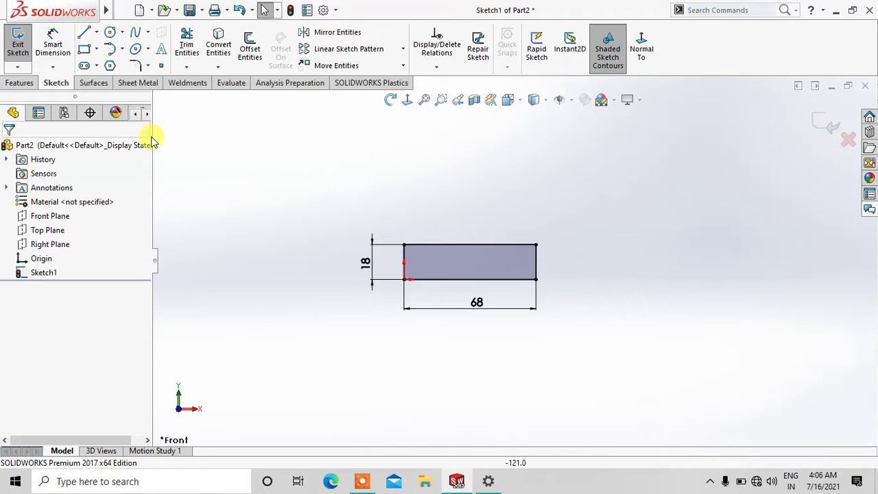
Step: Draw a small three-point arc curving up from the rectangle's top-right corner
click(84, 32)
scroll(515, 237, down, 2)
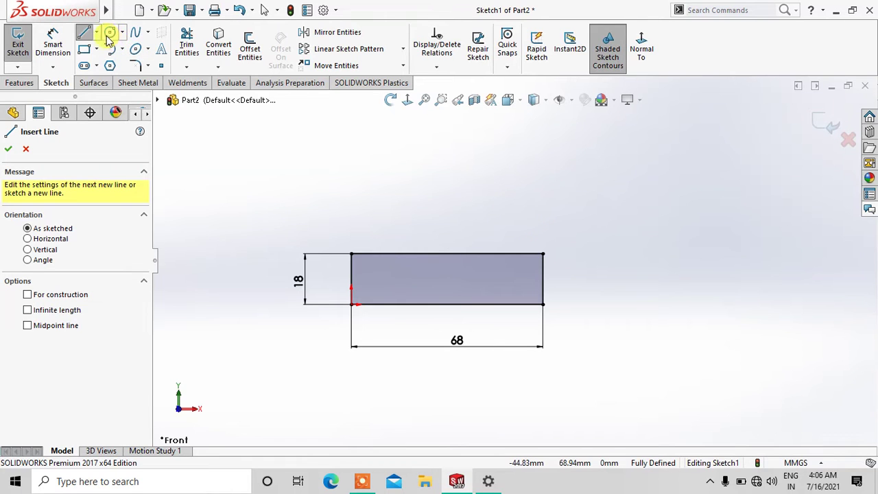
click(123, 54)
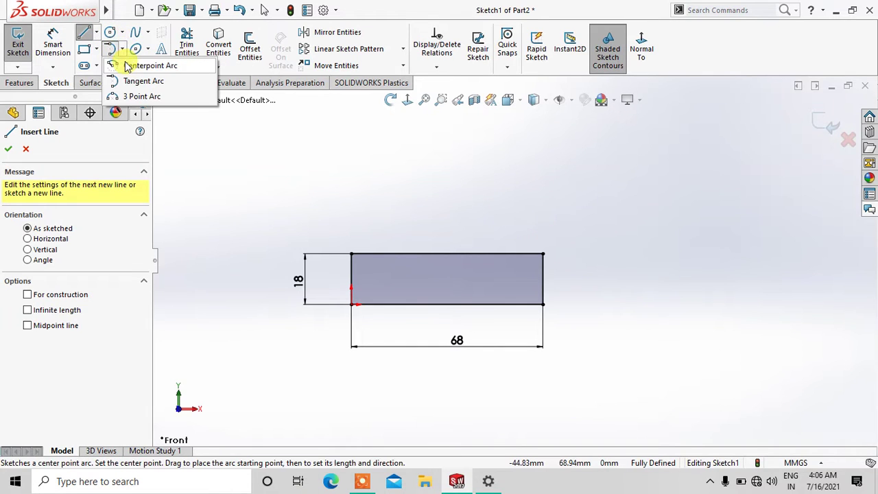
click(131, 94)
scroll(583, 237, down, 1)
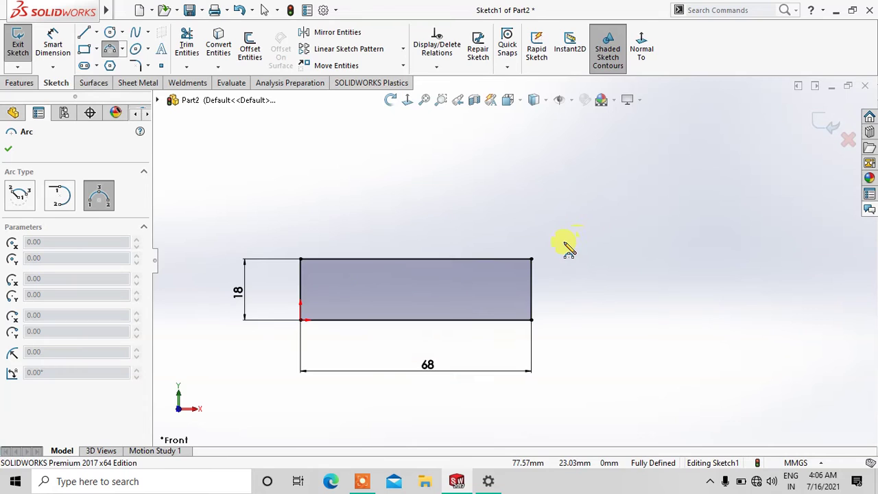
click(531, 259)
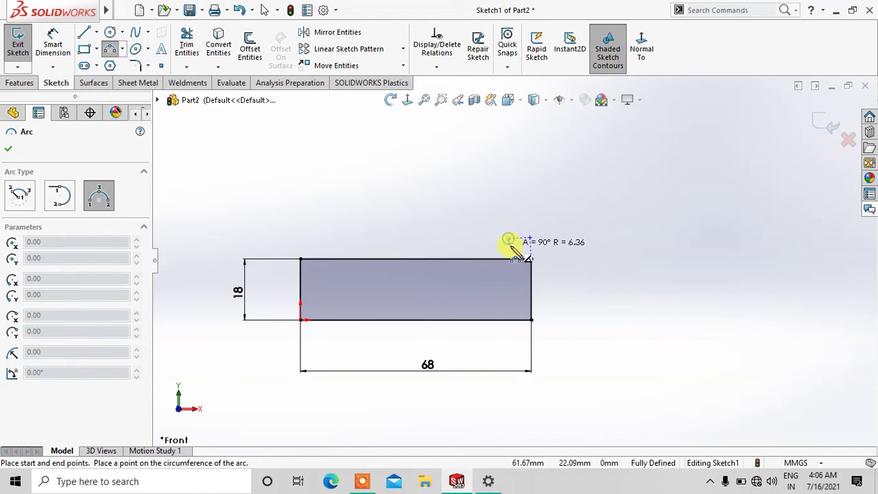
click(508, 239)
click(563, 248)
key(Escape)
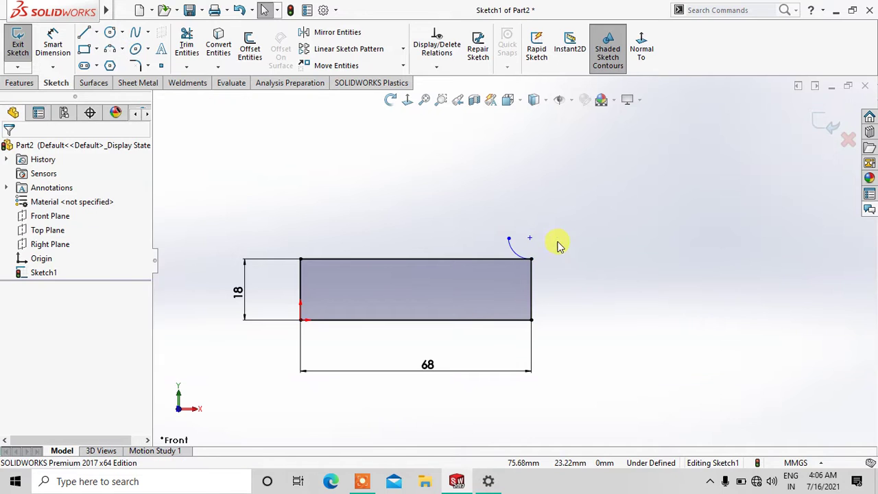
click(514, 245)
Step: Draw an upright line about 42 mm tall, then a horizontal top line to the right
scroll(513, 233, up, 3)
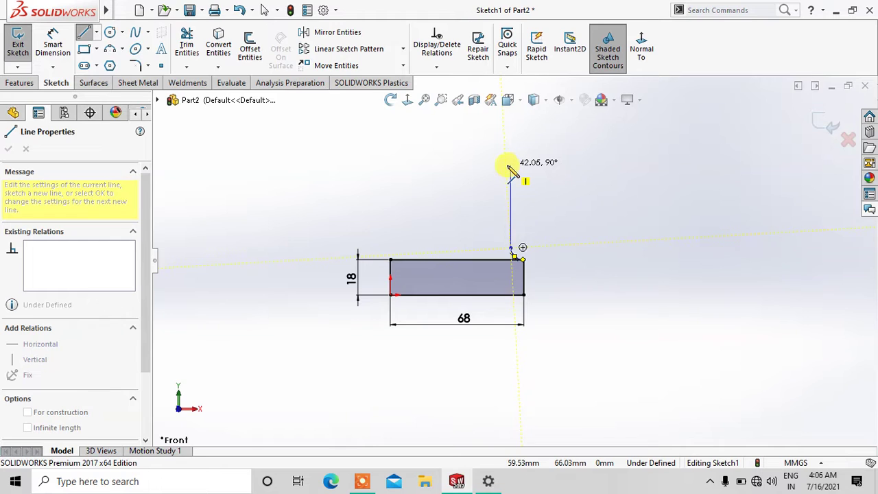
click(510, 167)
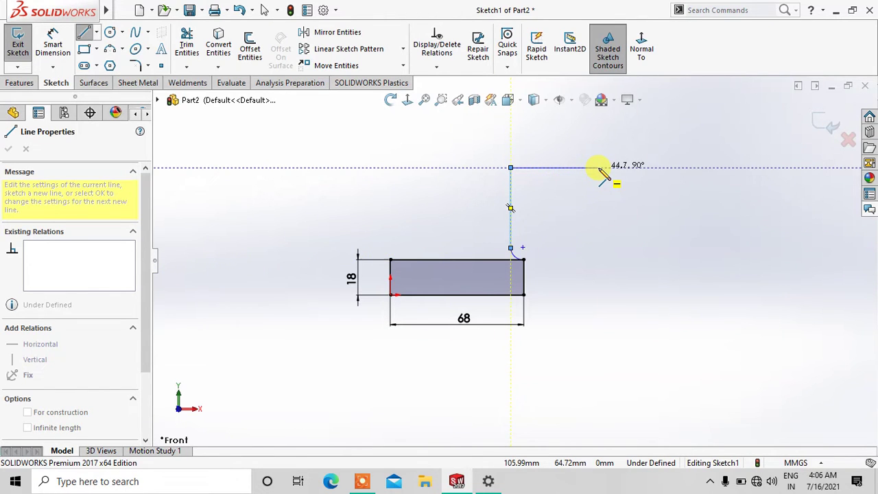
click(598, 167)
click(598, 151)
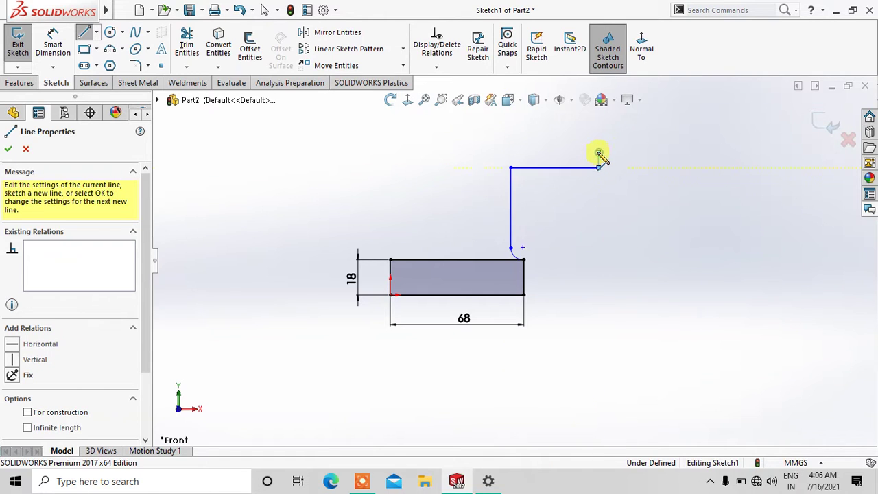
click(491, 152)
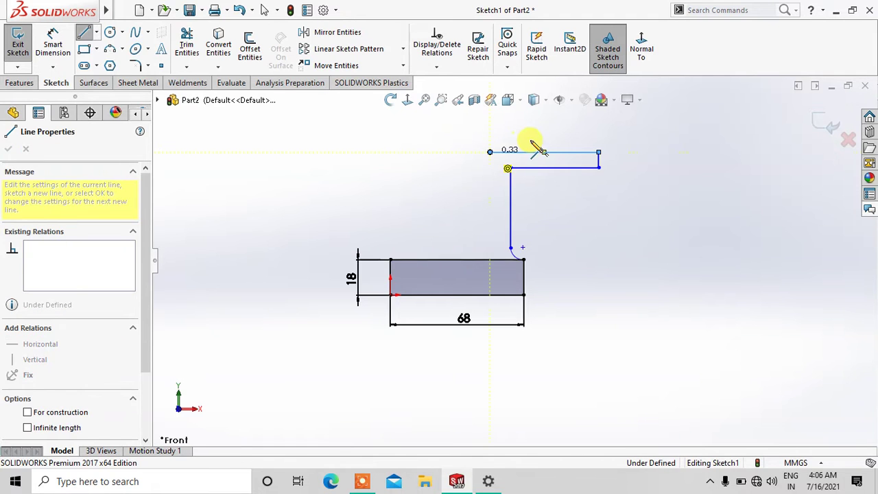
double_click(488, 150)
key(Escape)
Step: Trim away the extra top line and short vertical segment
click(186, 45)
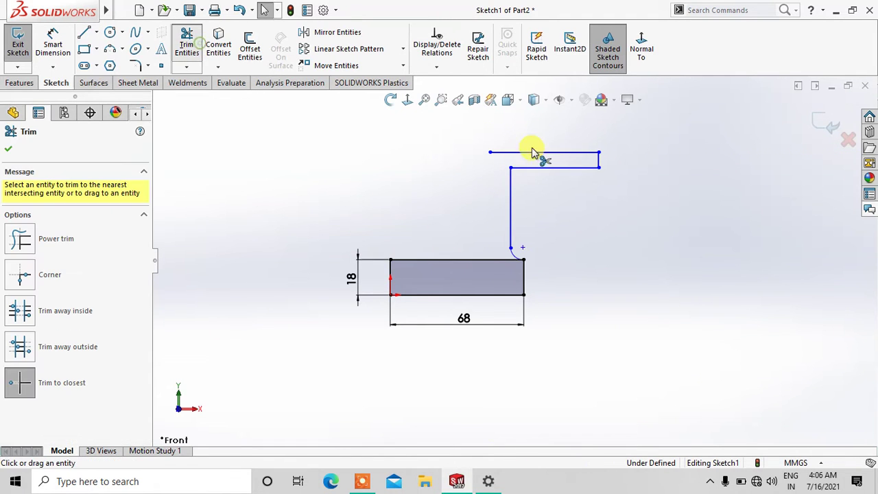
drag(533, 147, 613, 166)
key(Escape)
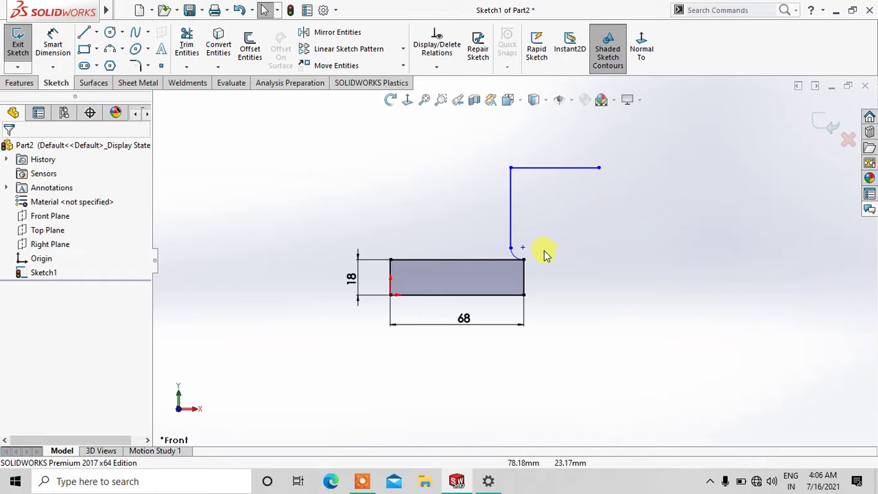
scroll(542, 251, down, 1)
scroll(543, 251, down, 2)
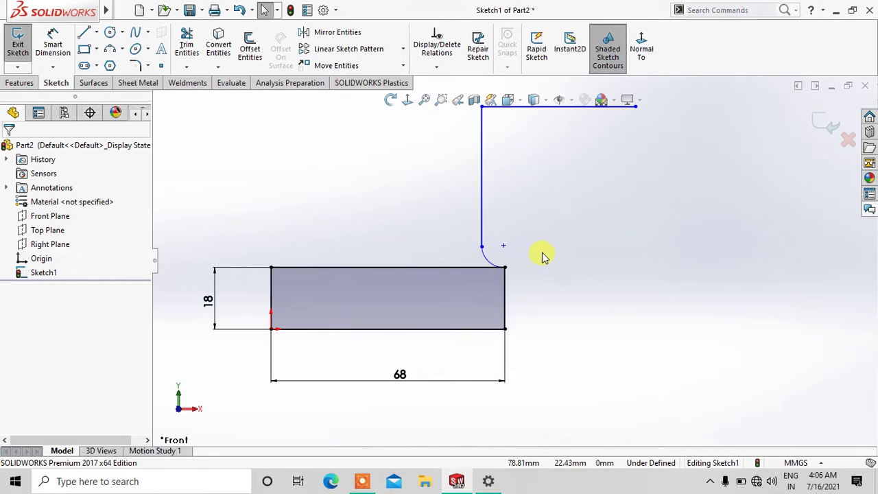
click(482, 245)
Step: Make the arc tangent to the upright line and dimension its radius to 6 mm
click(504, 266)
click(12, 354)
click(8, 148)
click(53, 44)
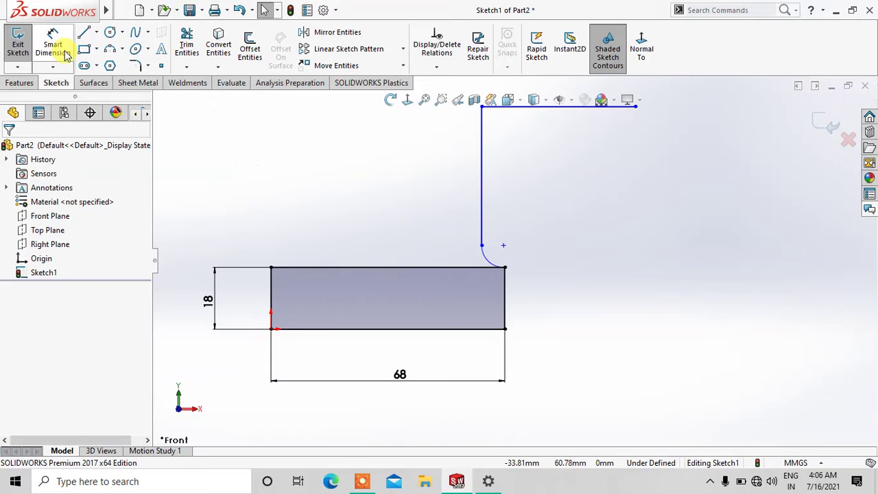
click(477, 257)
click(477, 260)
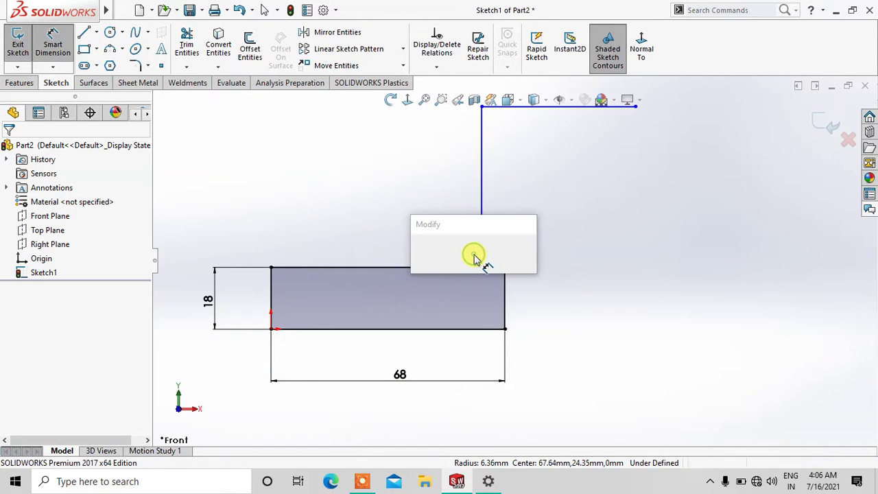
text(6)
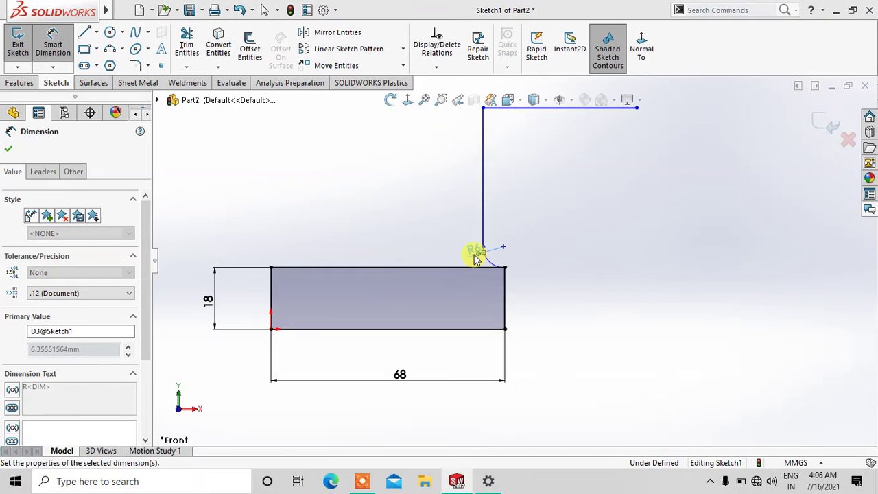
key(Return)
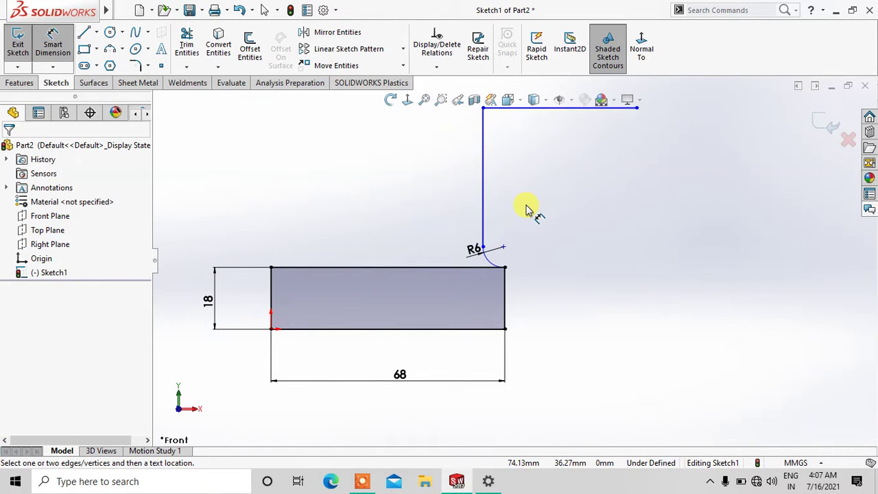
Step: Dimension the upright height to 53 mm from the rectangle corner to the top line
click(533, 108)
click(506, 268)
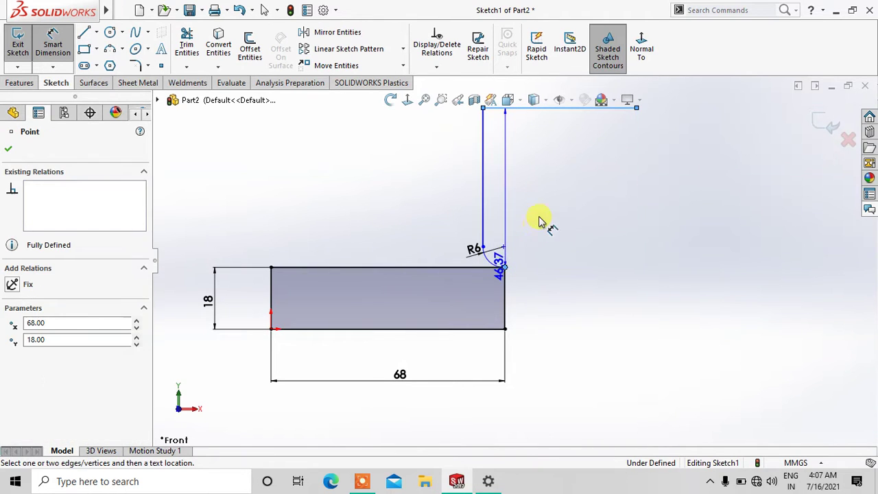
click(542, 206)
text(5)
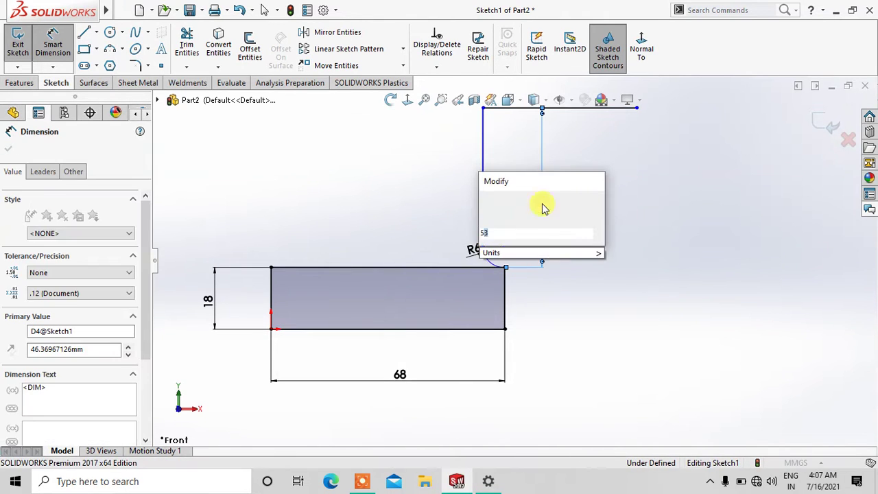
text(3)
key(Return)
click(630, 230)
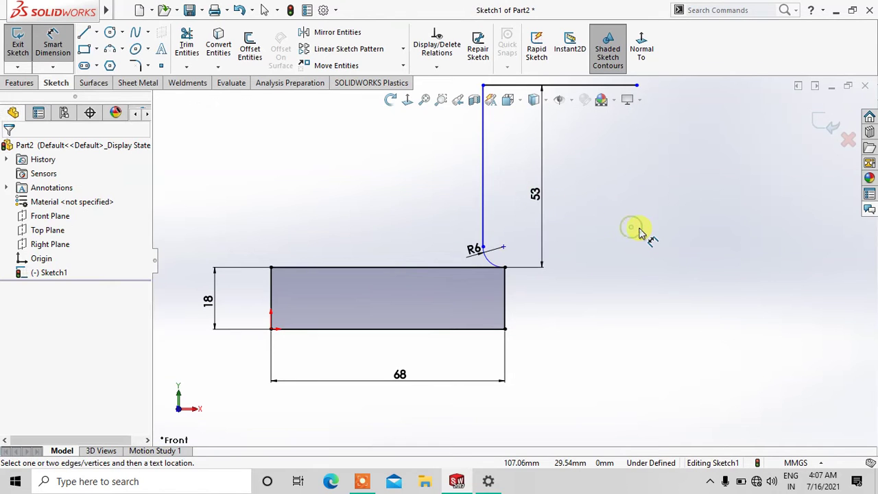
key(f)
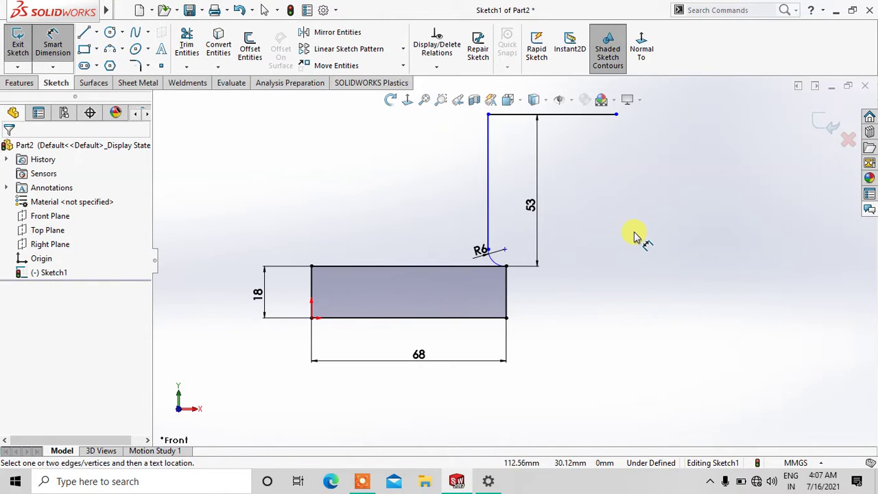
Step: Add the 125 mm overall width dimension from the rectangle's left edge
click(311, 291)
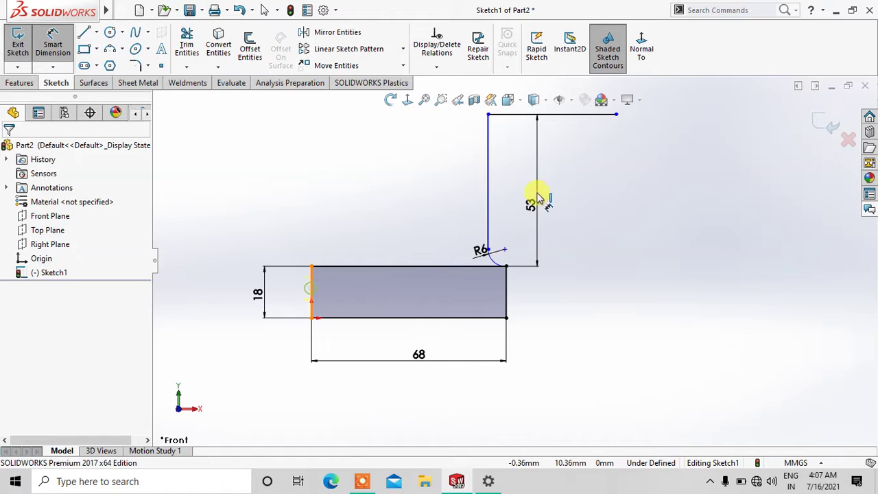
click(616, 114)
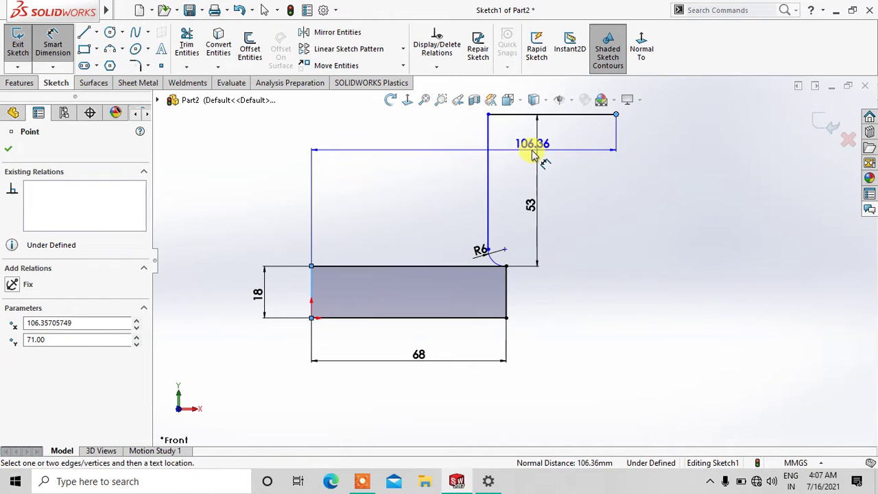
click(444, 378)
text(125)
key(Return)
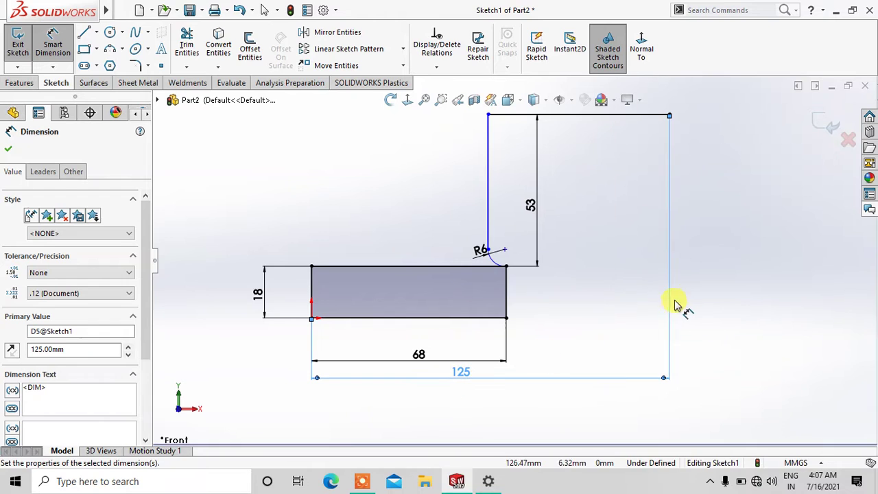
click(720, 297)
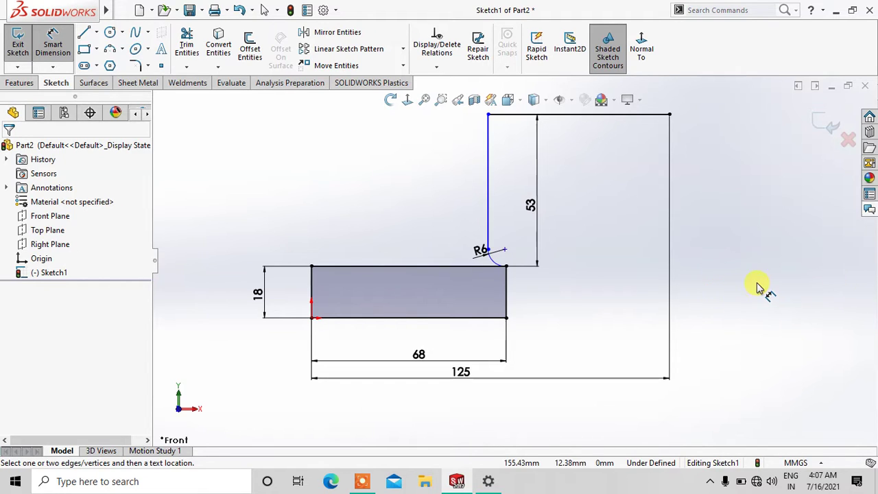
scroll(727, 258, up, 1)
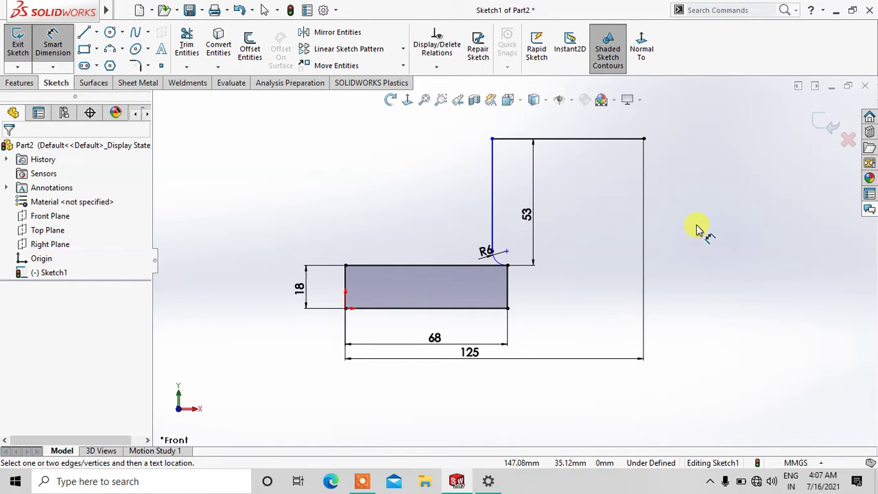
key(Escape)
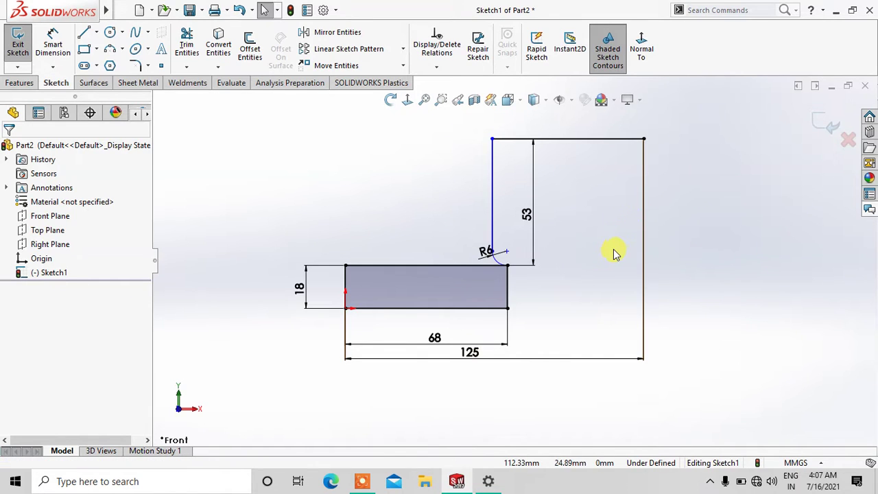
click(137, 65)
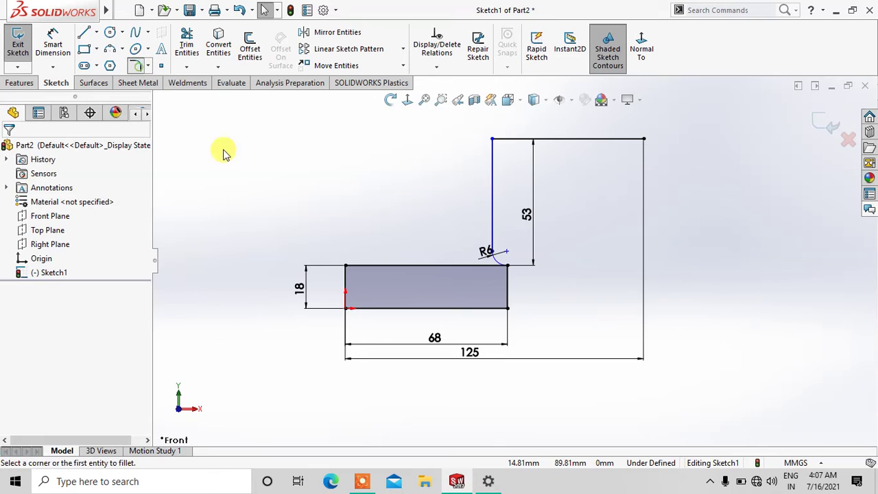
Step: Round the upright arm's top corner with an R18 sketch fillet
text(18)
key(Return)
click(492, 139)
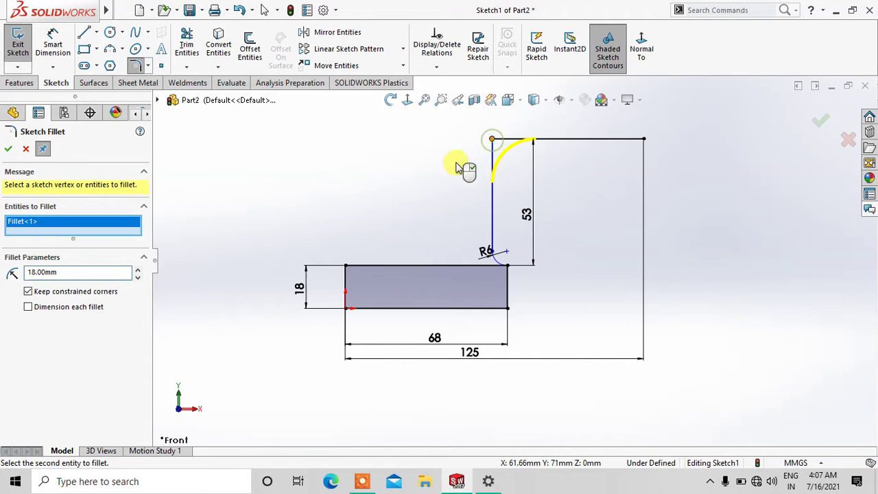
click(8, 149)
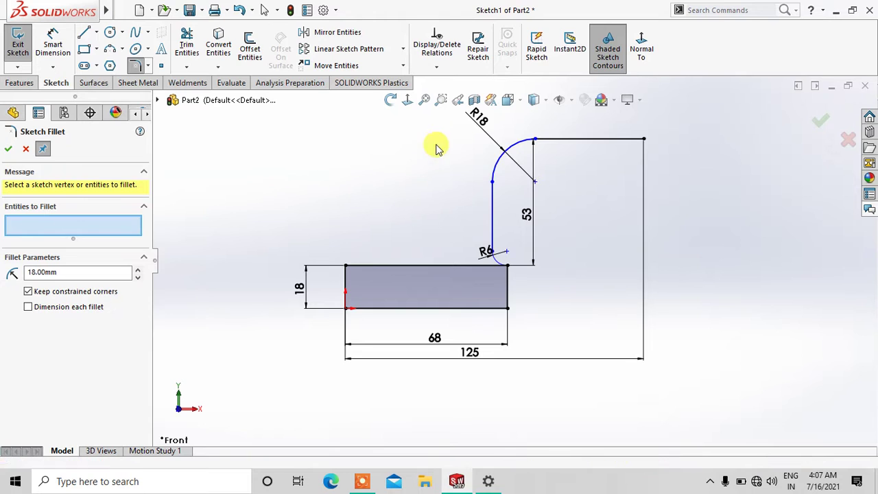
click(555, 173)
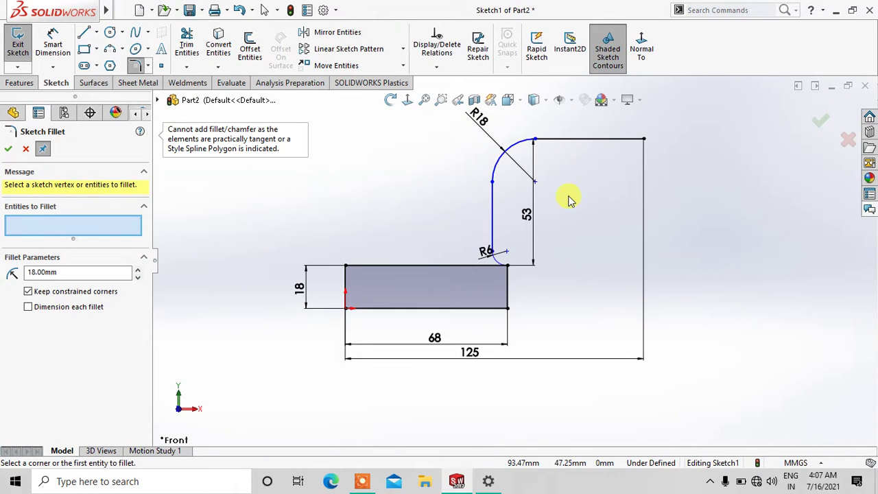
click(28, 149)
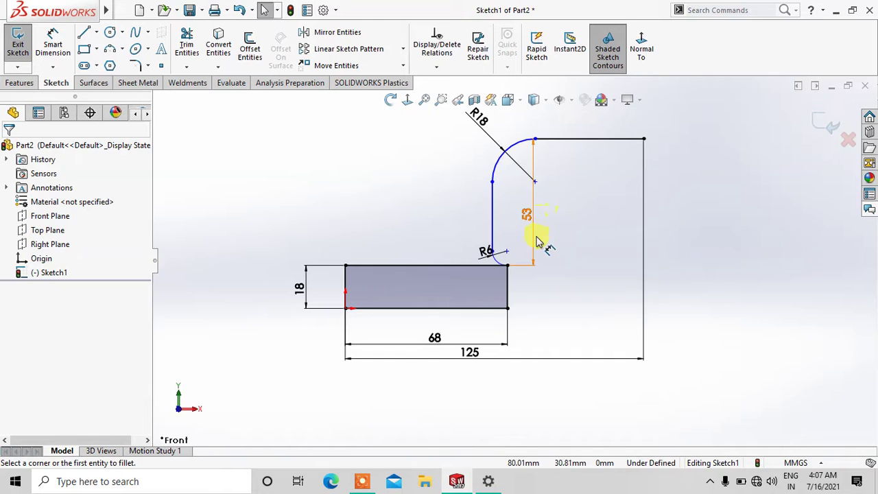
scroll(537, 244, down, 1)
scroll(552, 241, up, 1)
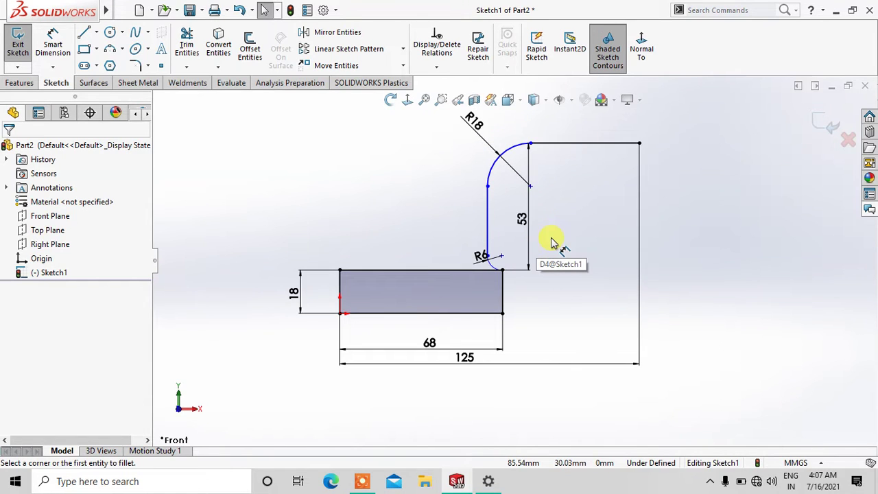
scroll(558, 220, down, 1)
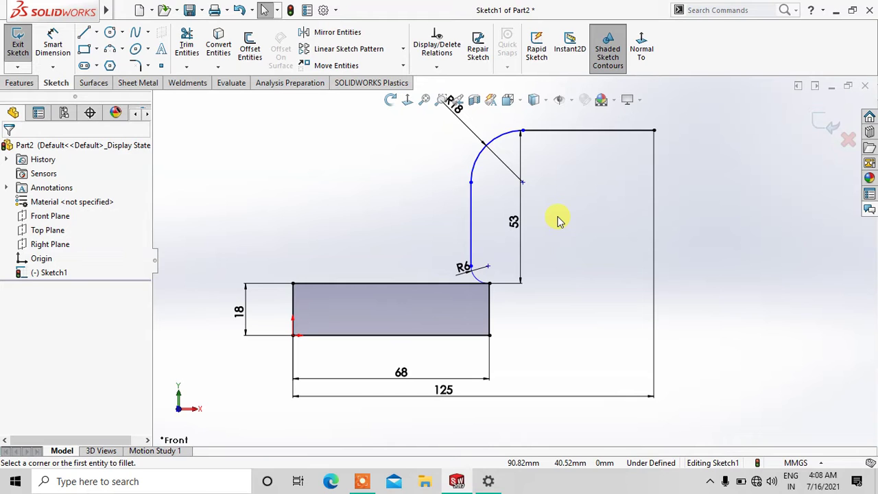
click(471, 197)
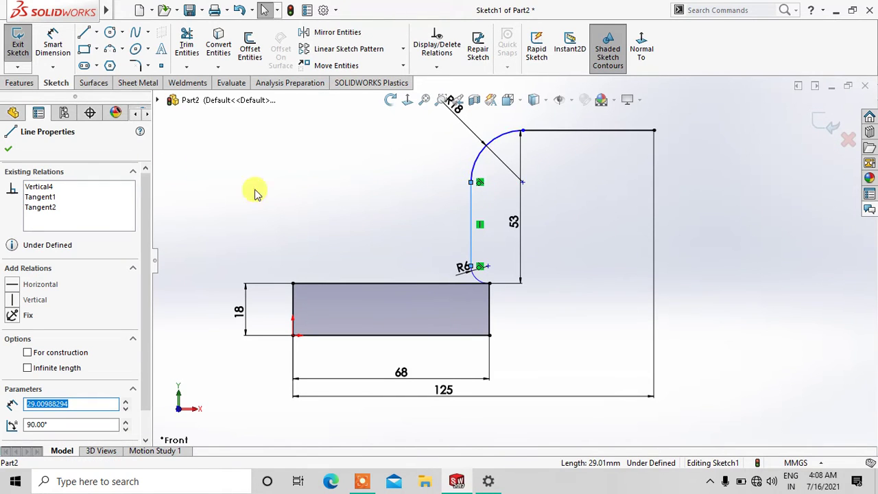
Step: Add an 11.66 mm horizontal dimension from the rectangle's right edge to the upright line
click(9, 148)
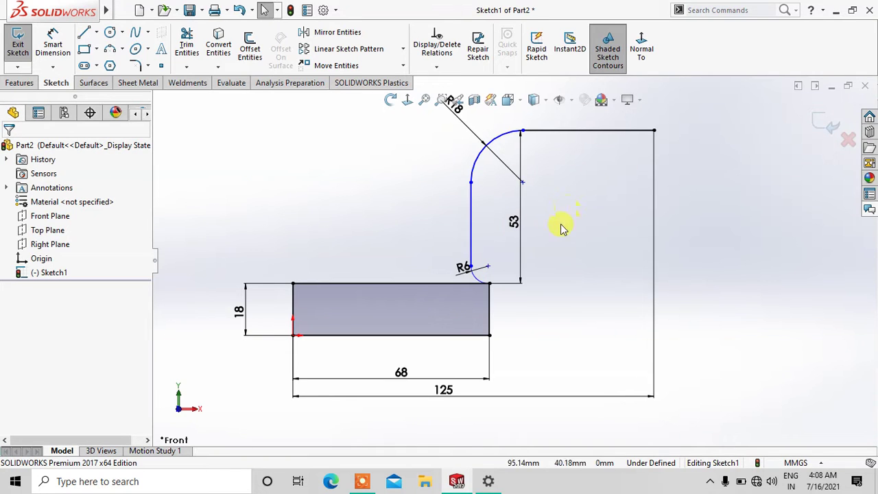
click(54, 43)
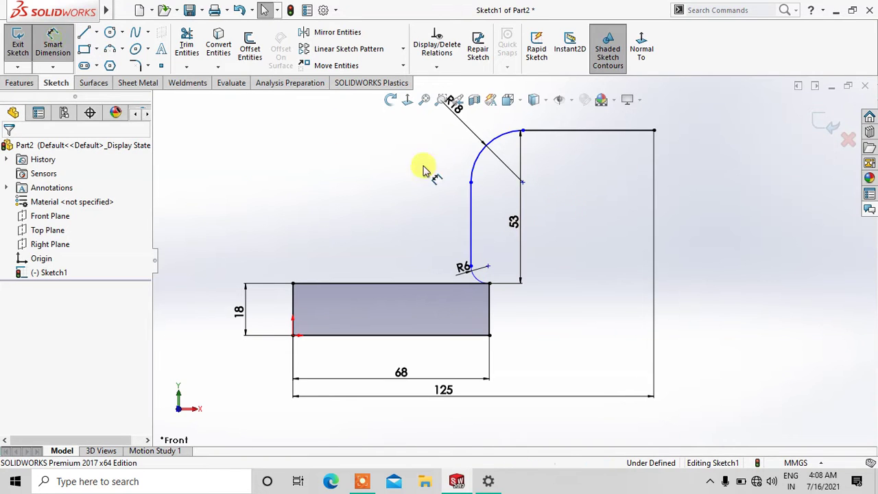
click(523, 183)
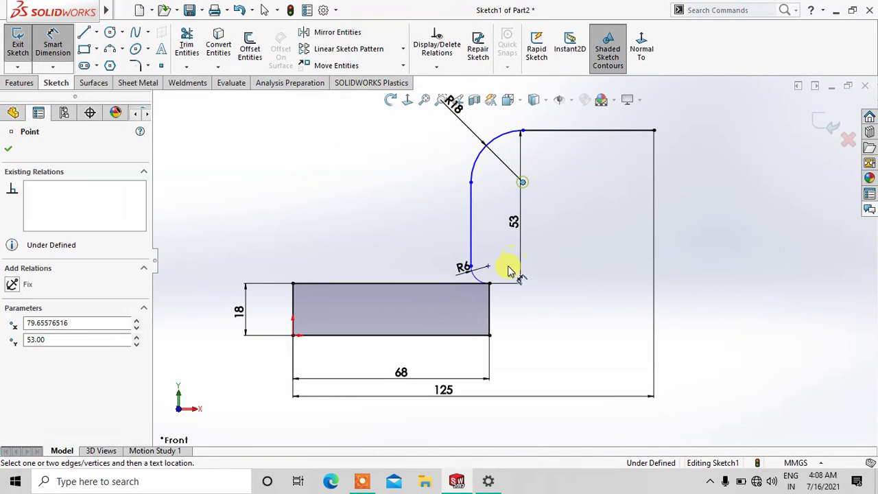
click(505, 315)
click(542, 327)
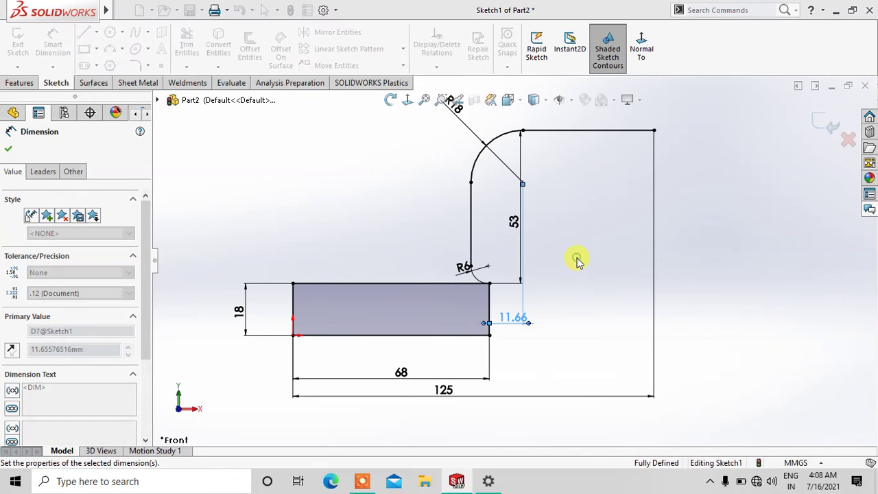
click(573, 281)
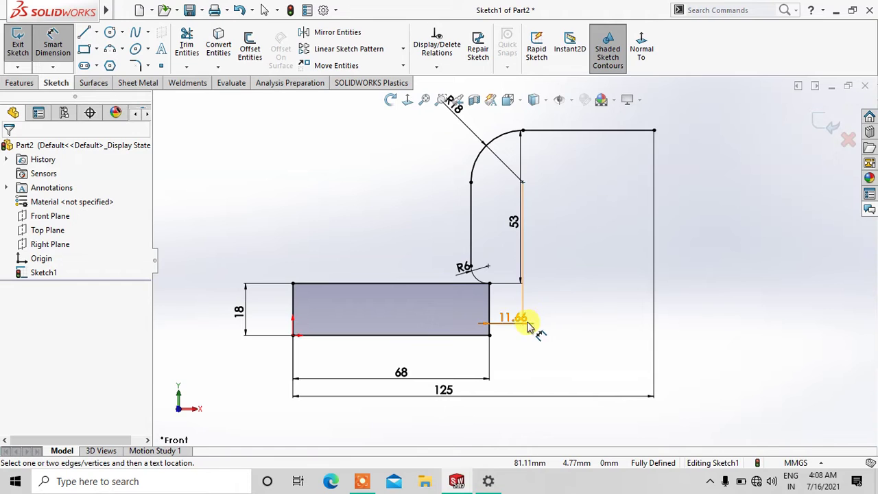
drag(519, 314, 510, 307)
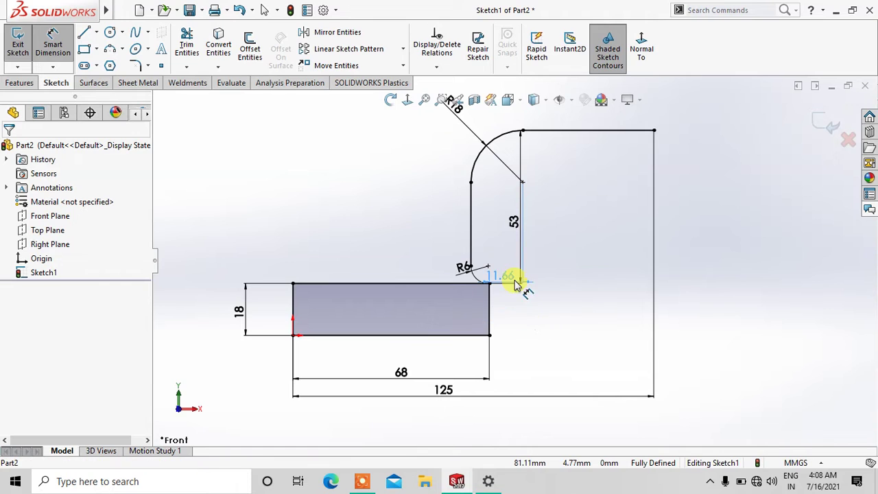
click(564, 287)
key(Escape)
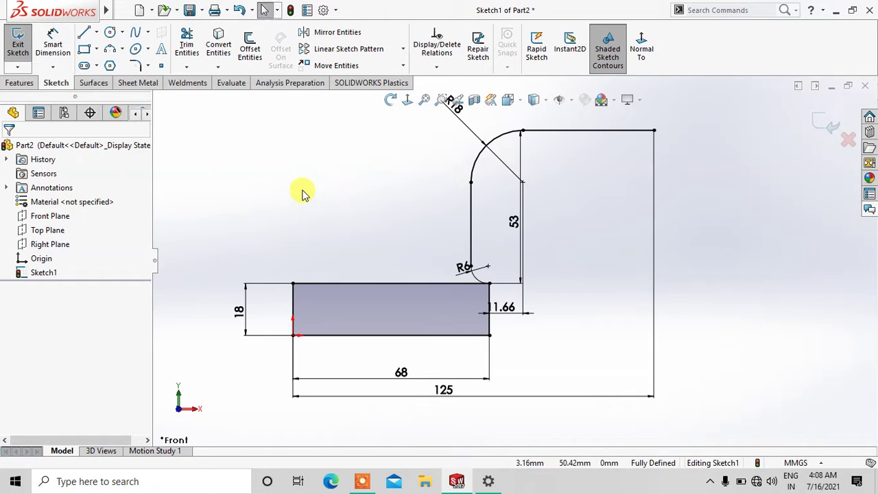
click(250, 49)
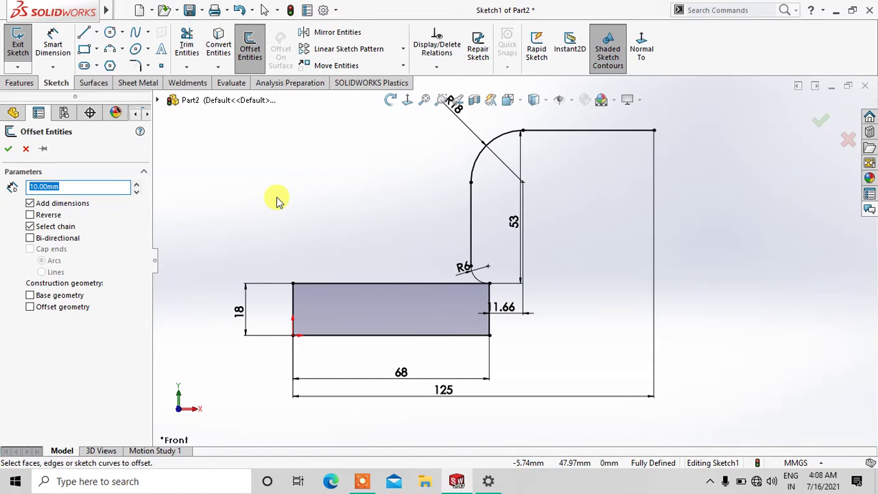
Step: Offset the upright arm's arc-and-line chain 12 mm to the outer side
text(12)
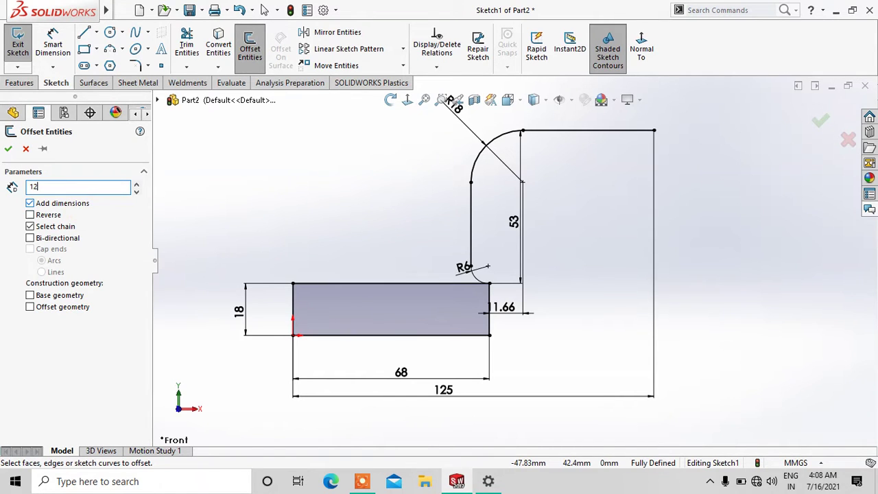
click(471, 219)
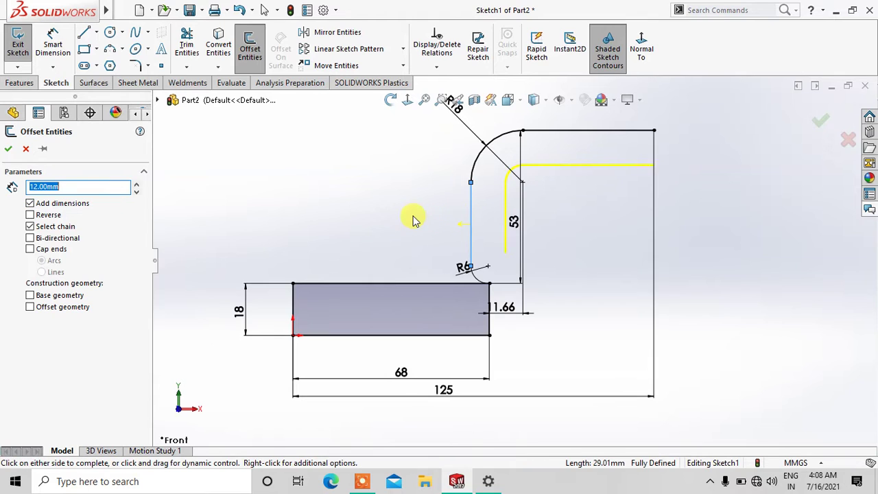
click(33, 214)
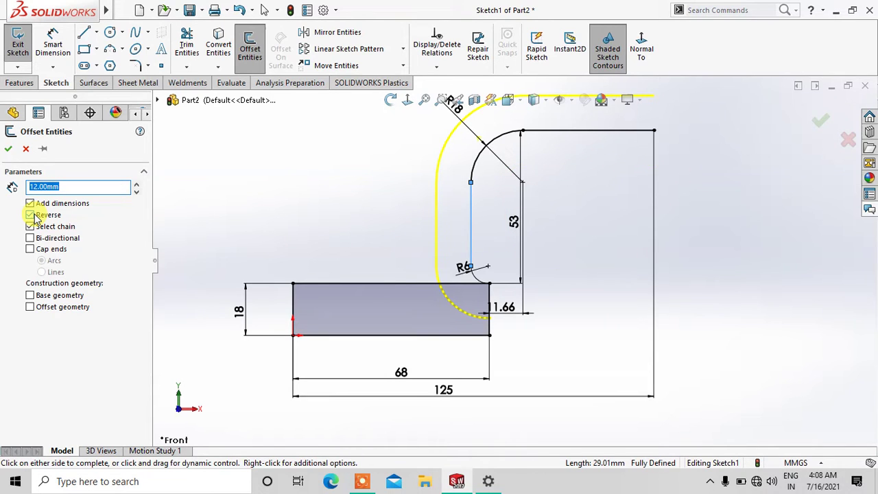
click(8, 151)
key(f)
scroll(476, 264, down, 3)
scroll(491, 277, down, 1)
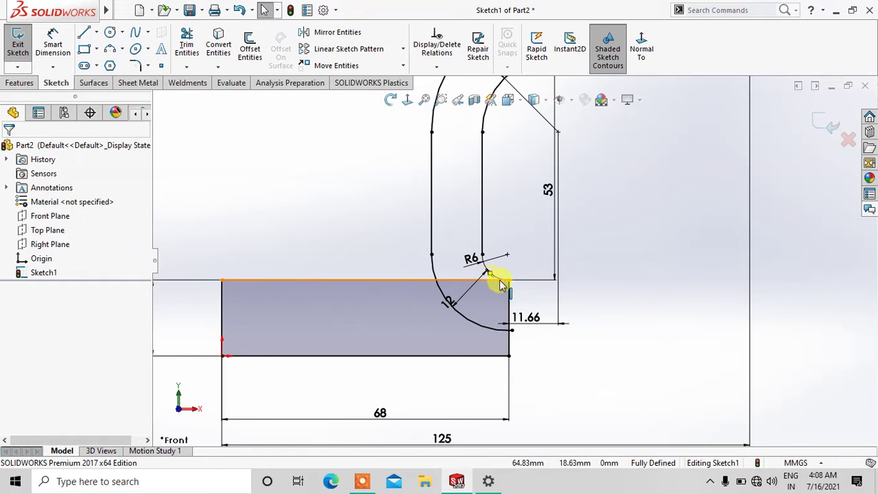
Step: Trim the offset R12 arc inside the rectangle so the offset upright meets its top edge
click(187, 42)
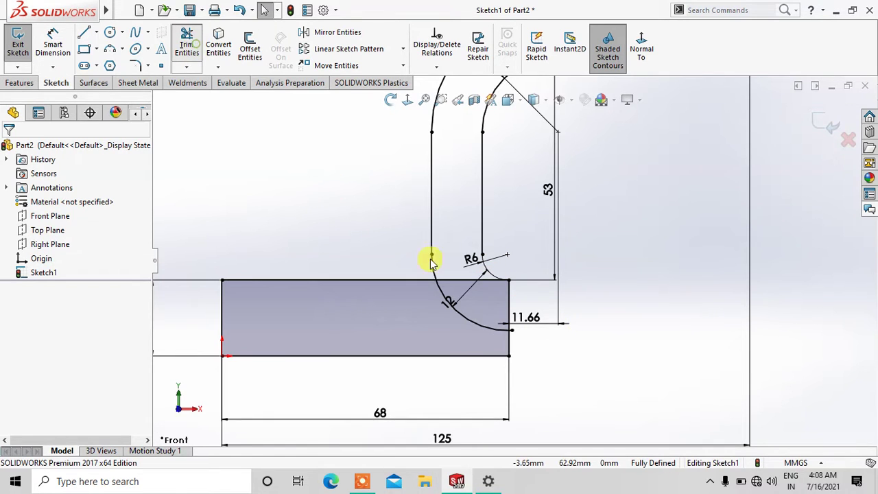
scroll(533, 348, up, 3)
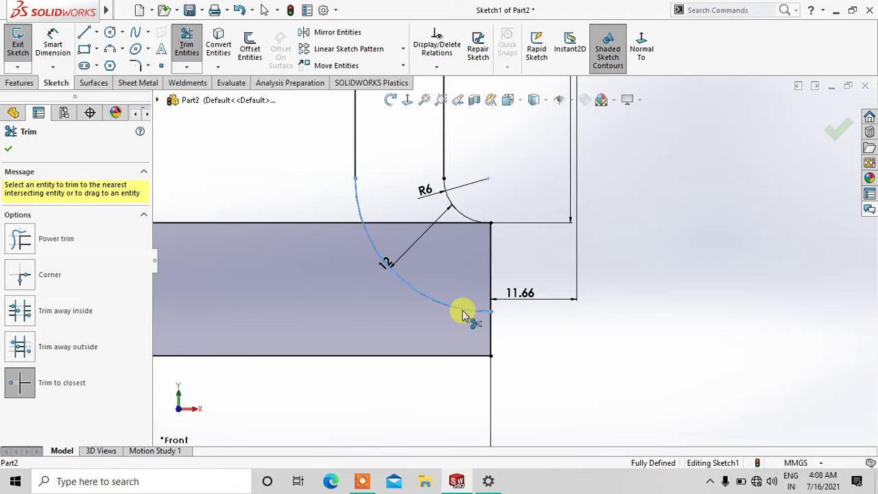
click(461, 310)
scroll(419, 292, up, 3)
scroll(421, 281, up, 1)
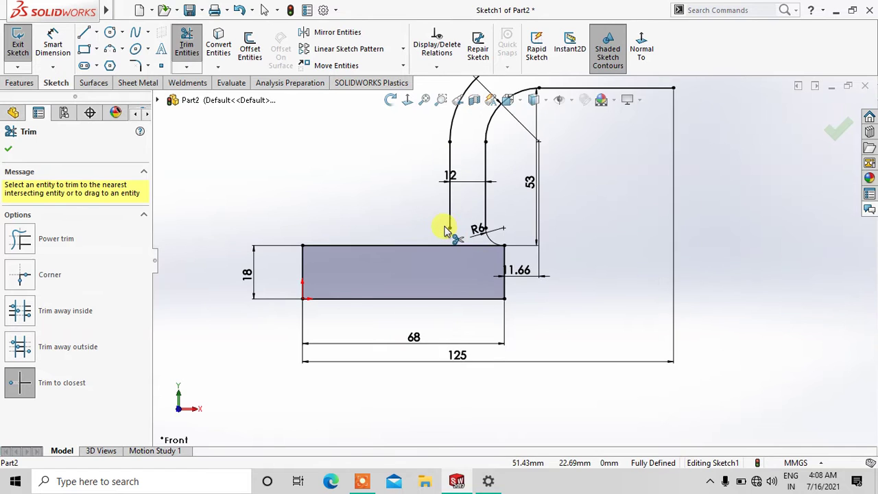
scroll(457, 229, down, 2)
click(9, 148)
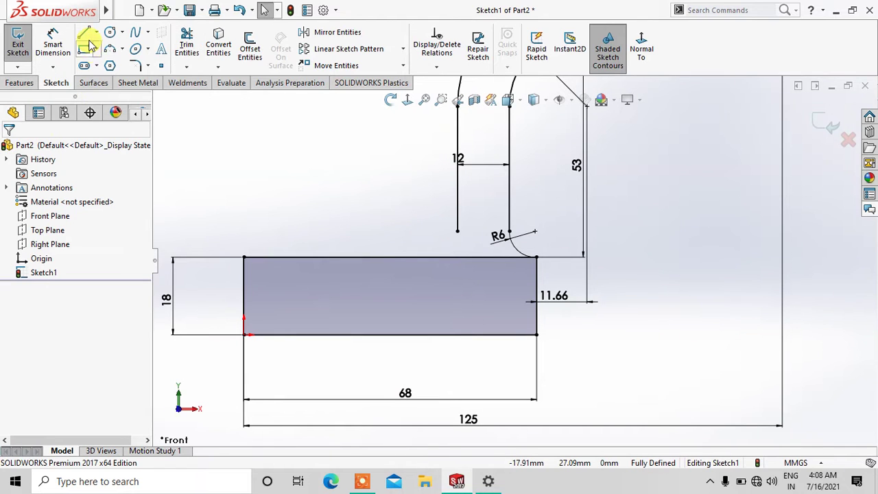
click(186, 67)
click(226, 80)
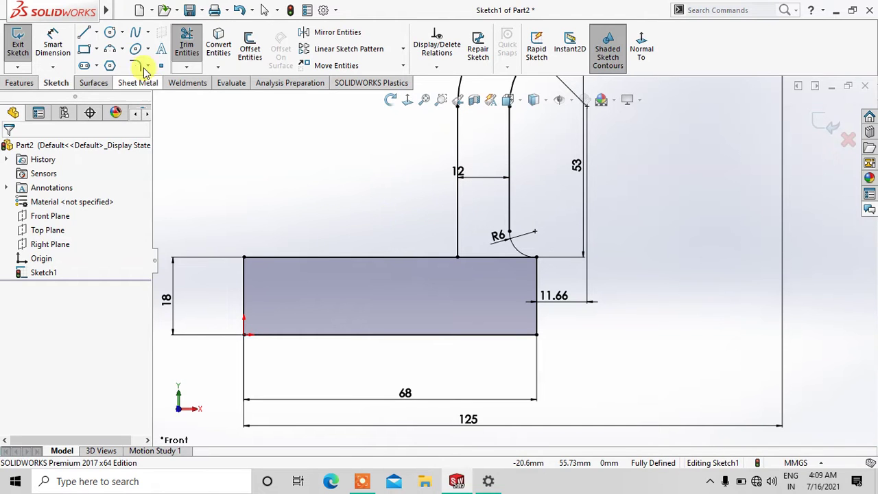
click(109, 32)
Step: Draw a circle centred on the rectangle's top edge
scroll(472, 254, down, 2)
scroll(460, 255, down, 2)
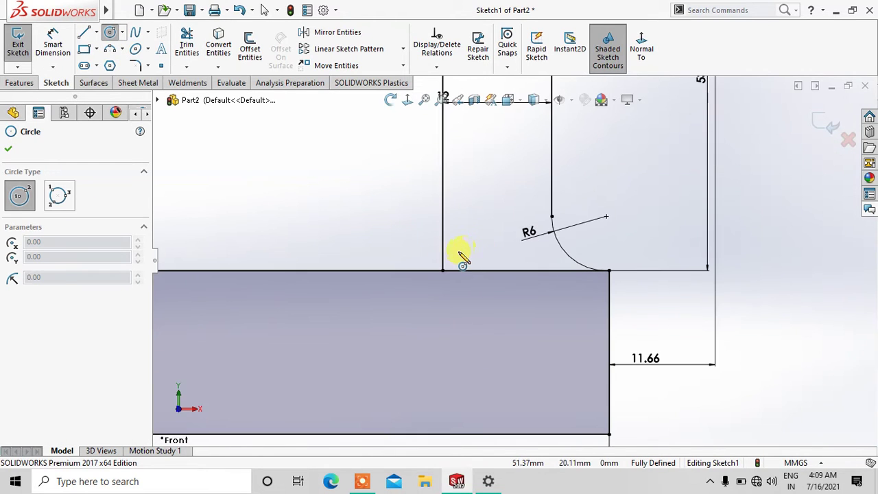
click(459, 251)
click(467, 252)
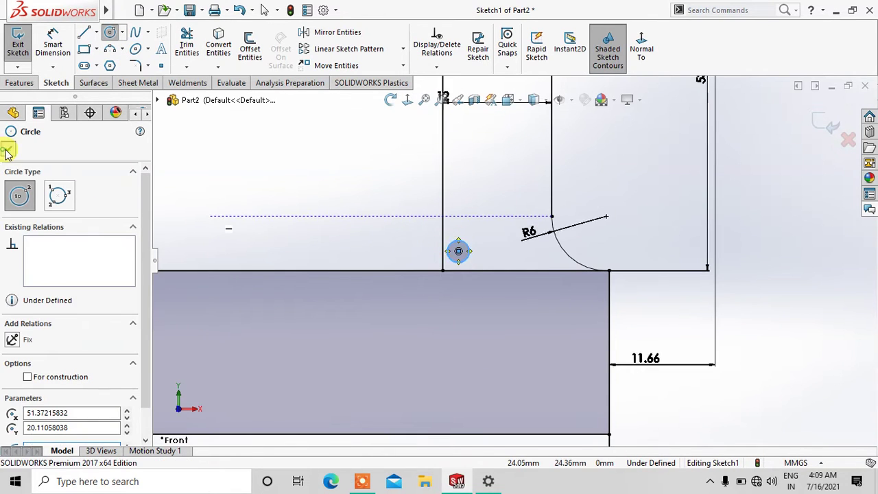
click(8, 148)
Step: Add a 12 mm diameter dimension to the circle, then undo it
click(53, 44)
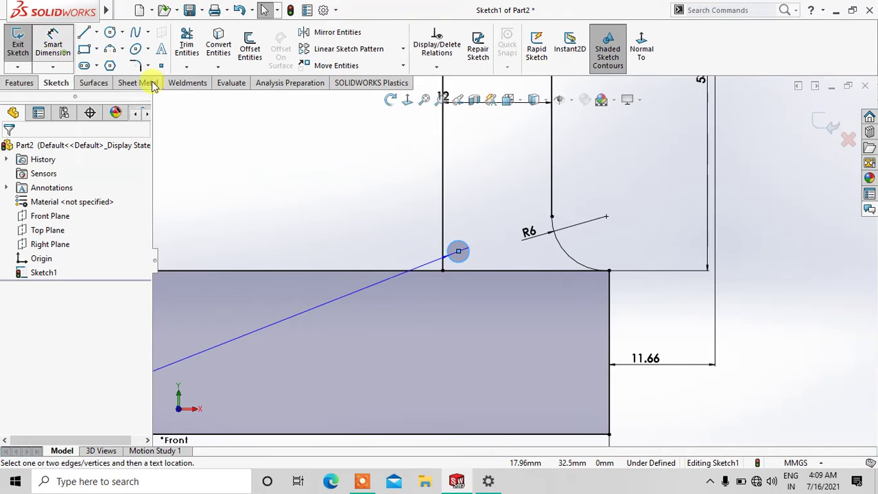
click(466, 245)
click(483, 240)
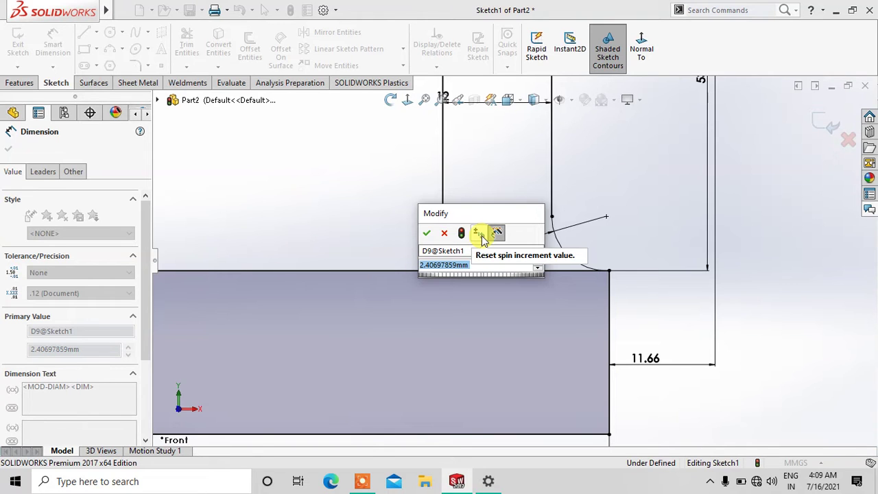
text(12)
key(Return)
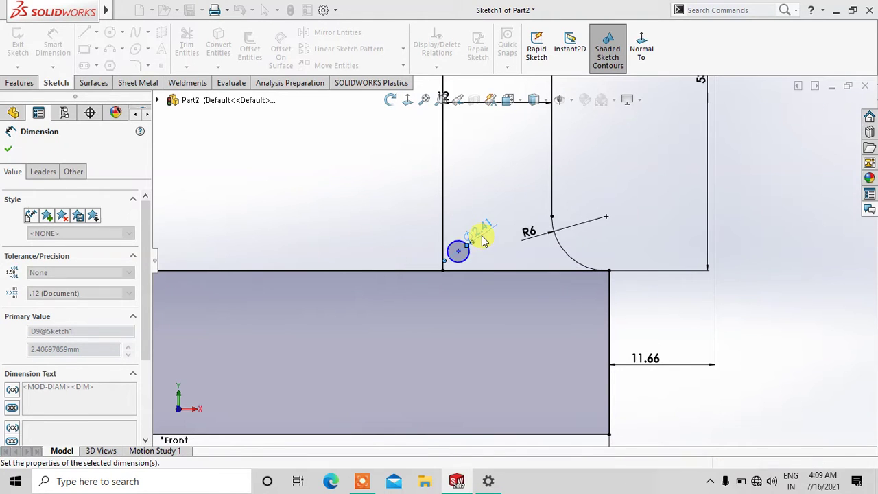
scroll(484, 239, up, 3)
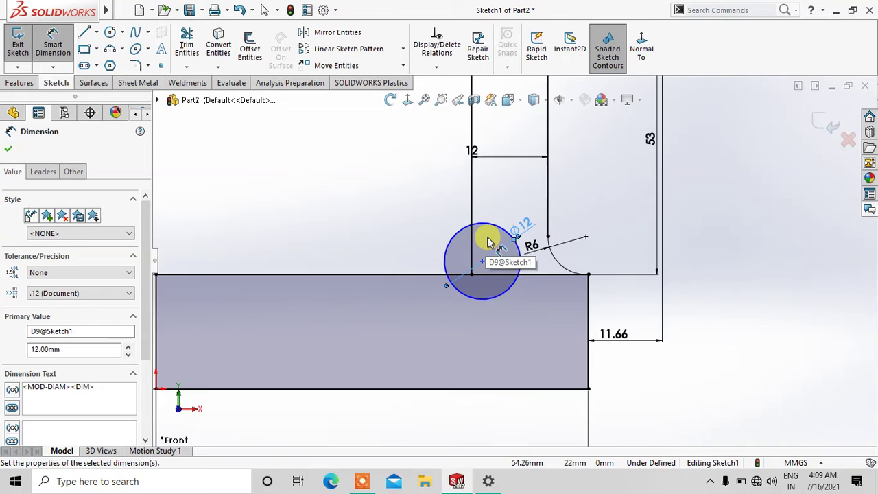
key(Escape)
key(ctrl+z)
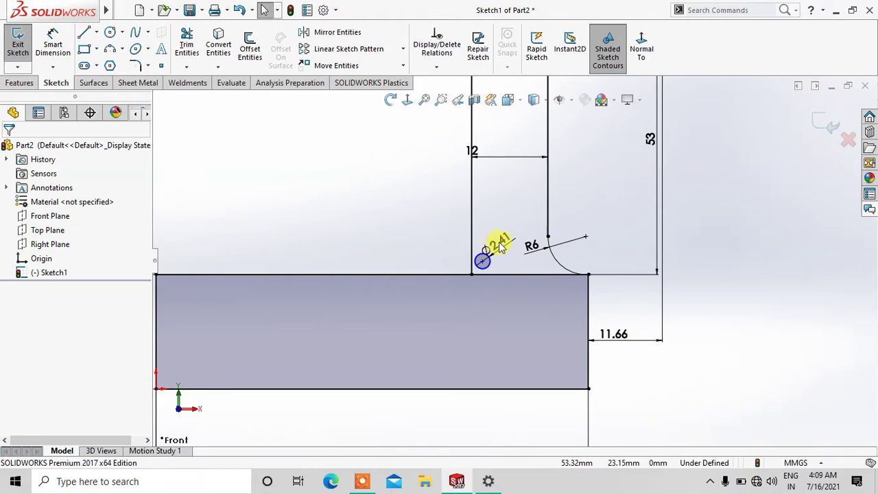
click(643, 252)
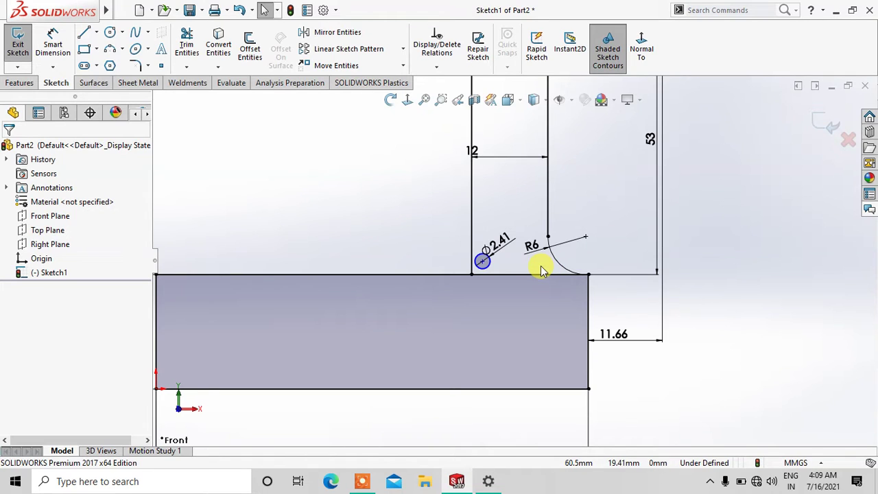
Step: Change the Ø2.41 diameter dimension to 12 mm
click(503, 251)
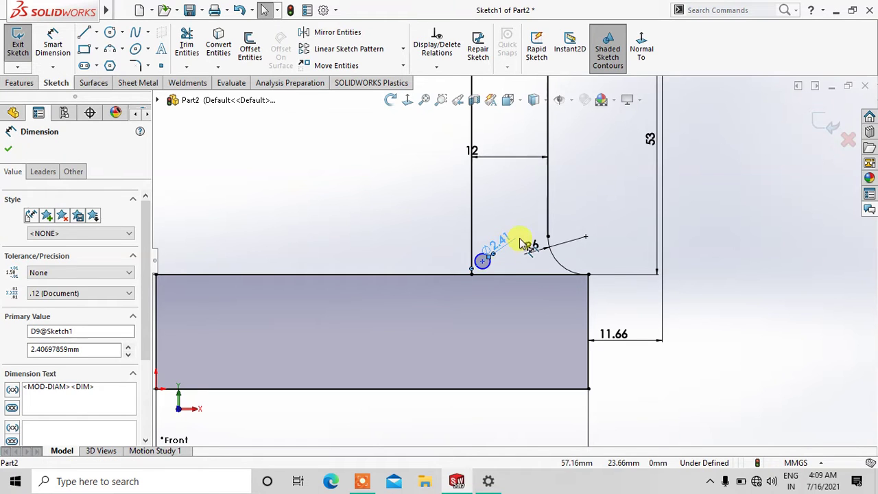
double_click(506, 242)
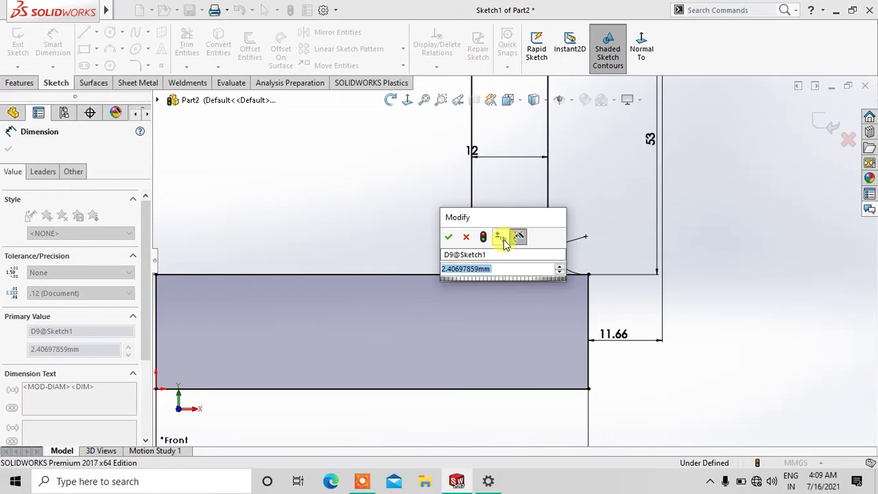
text(12)
key(Return)
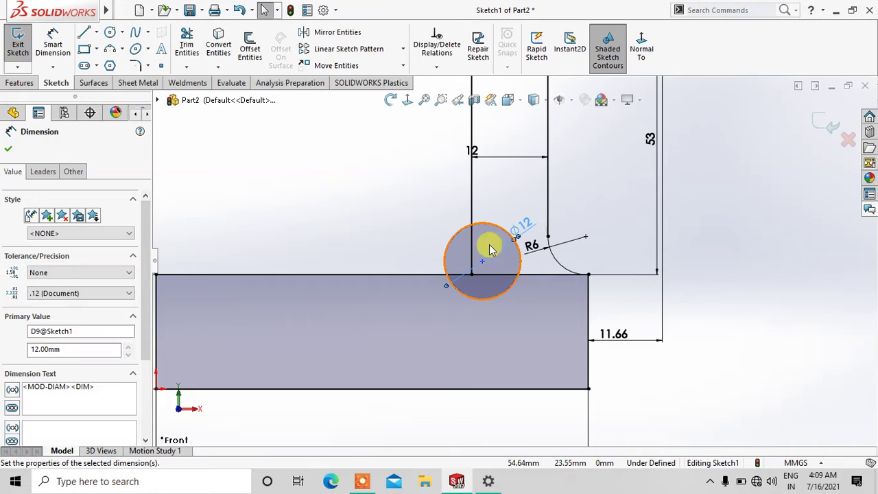
click(396, 246)
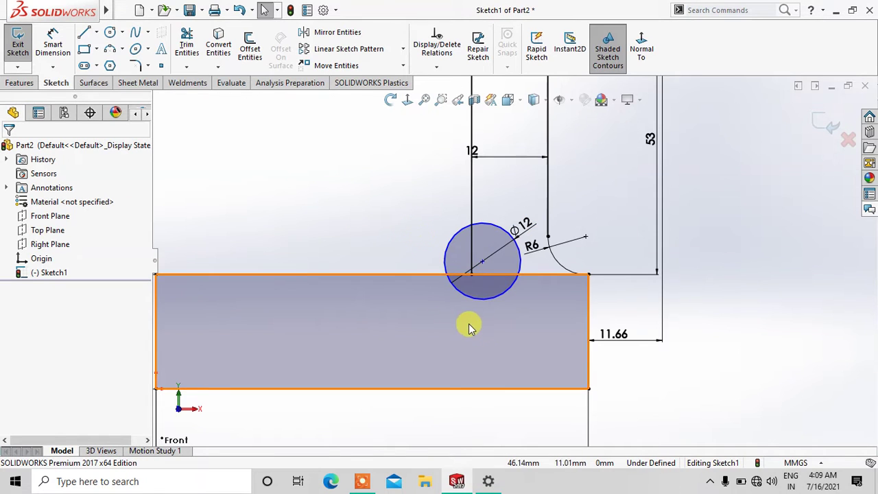
Step: Make the circle tangent to the rectangle's top line and the adjacent vertical line
click(493, 296)
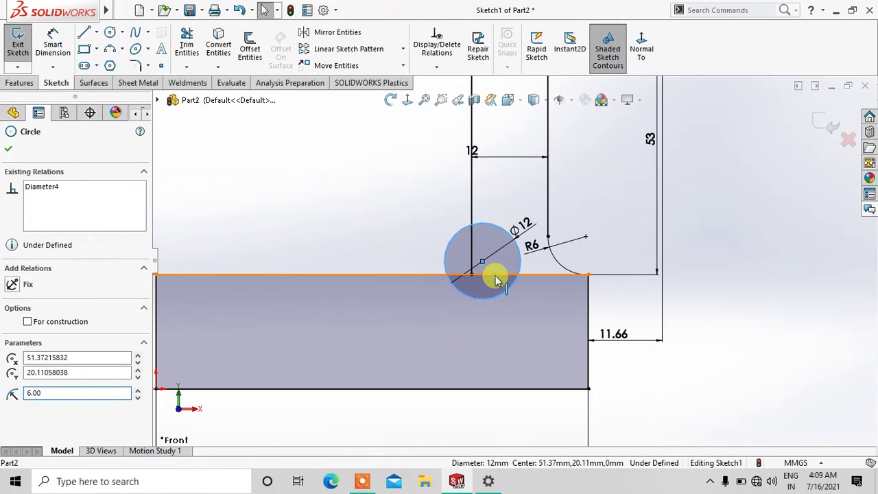
ctrl+click(499, 276)
click(12, 358)
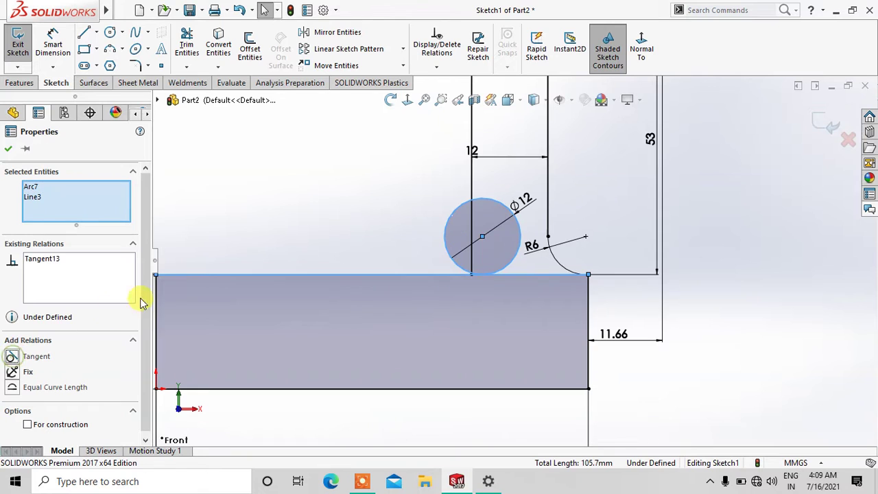
click(206, 258)
click(444, 251)
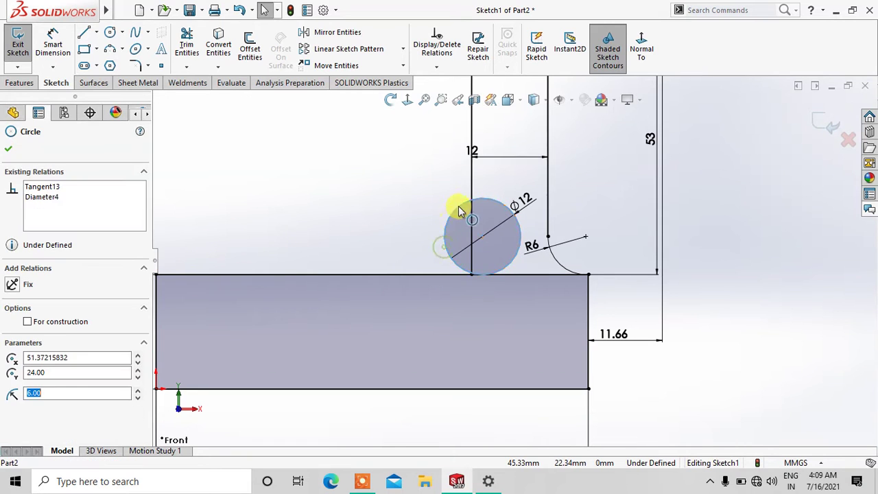
ctrl+click(470, 190)
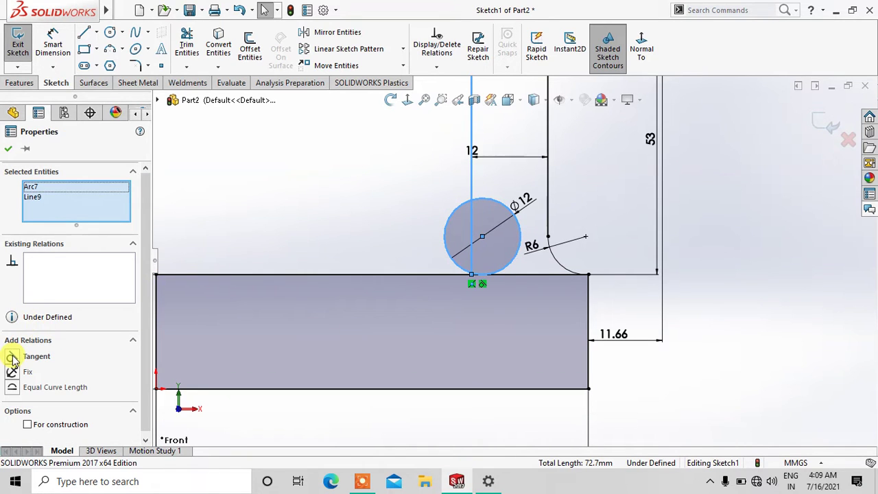
click(13, 357)
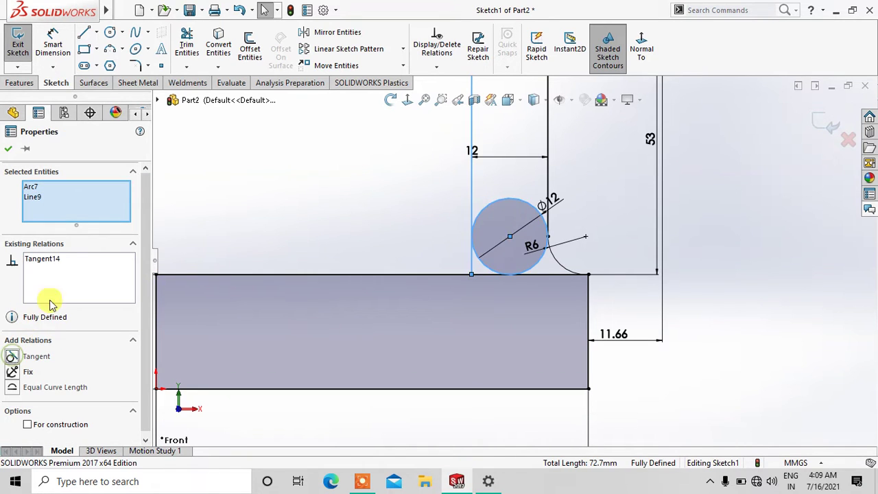
click(9, 148)
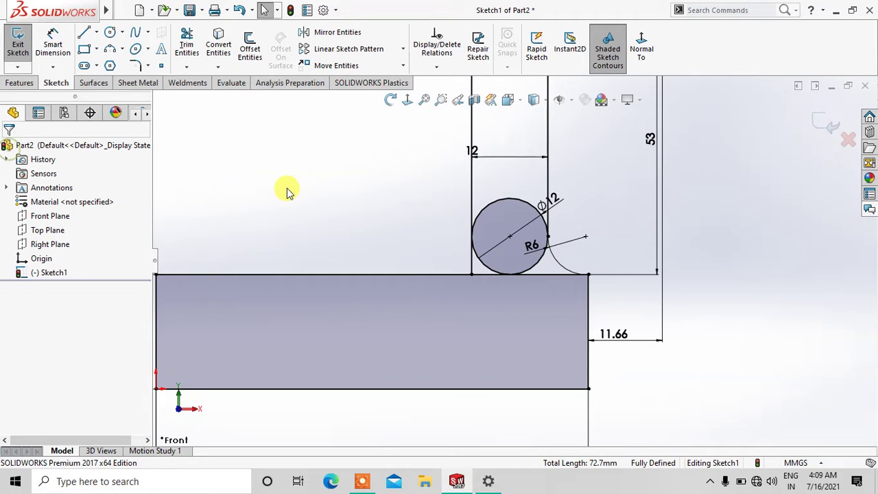
Step: Trim away the circle's upper half and the leftover arc piece at the junction
click(186, 44)
drag(476, 245, 540, 269)
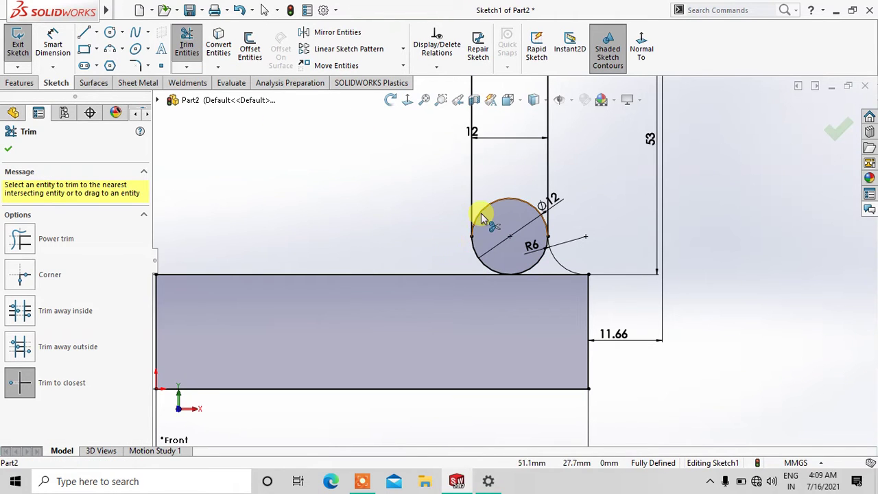
click(539, 269)
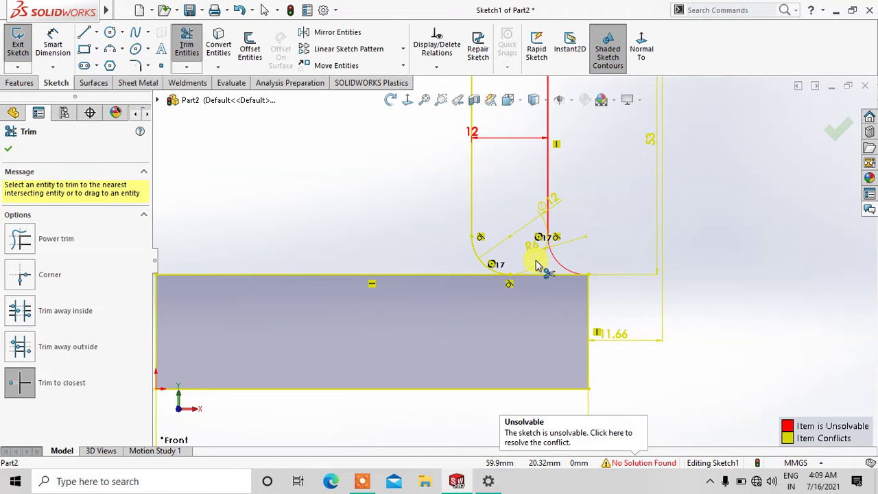
click(8, 148)
Step: Delete the conflicting dimension
scroll(446, 242, down, 1)
scroll(487, 253, down, 2)
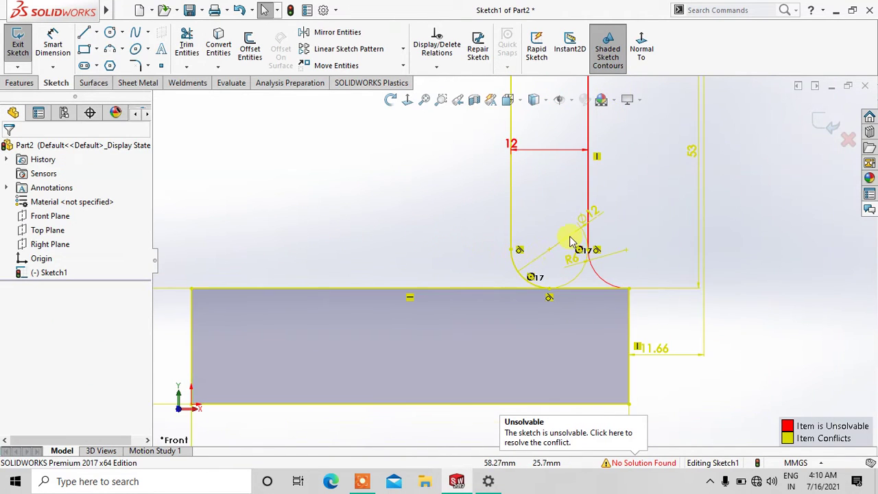
click(579, 226)
right_click(582, 221)
click(604, 343)
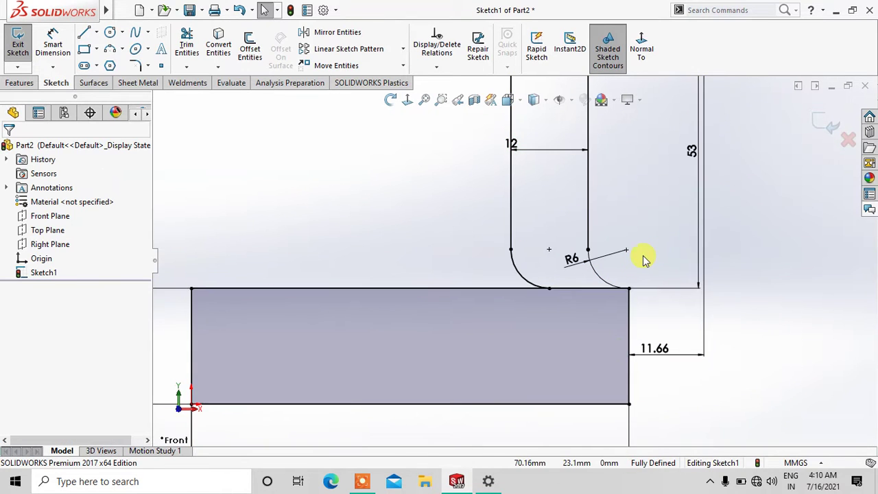
Step: Draw a short vertical line closing the end of the top arm
scroll(643, 255, up, 2)
scroll(643, 254, up, 2)
scroll(622, 261, up, 1)
scroll(554, 198, down, 1)
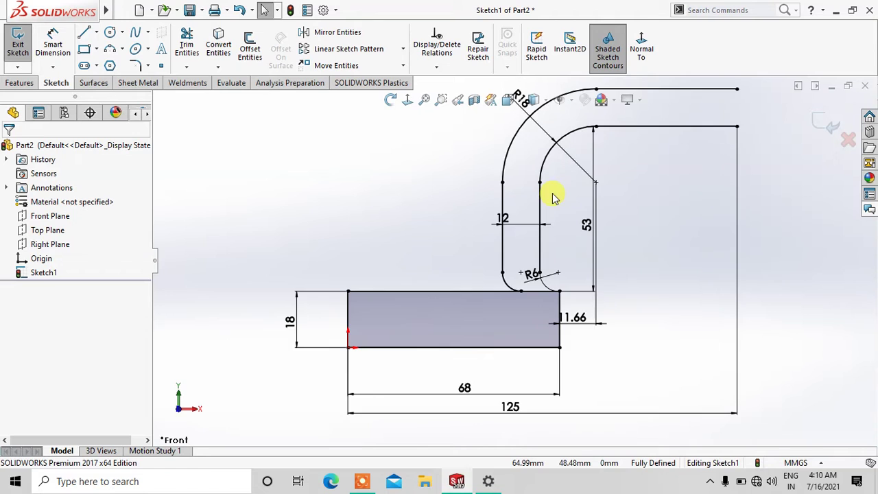
scroll(557, 198, up, 1)
ctrl+middle_drag(617, 147, 591, 200)
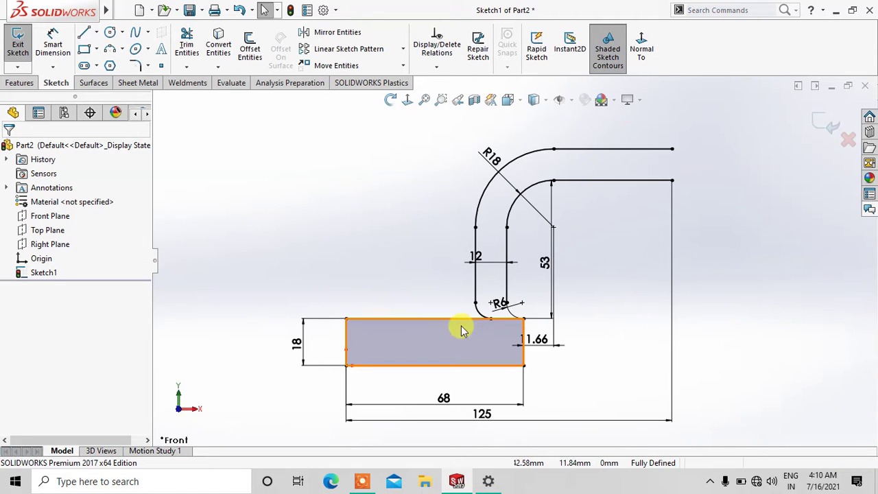
click(83, 32)
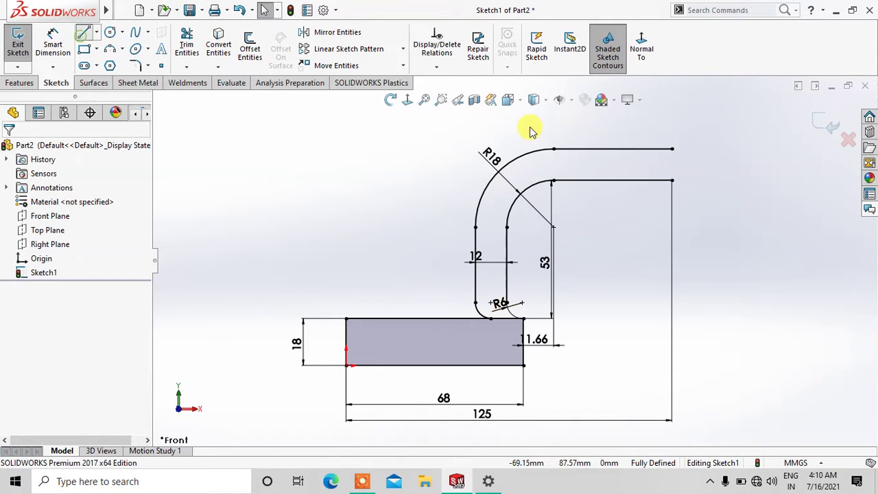
drag(672, 149, 671, 164)
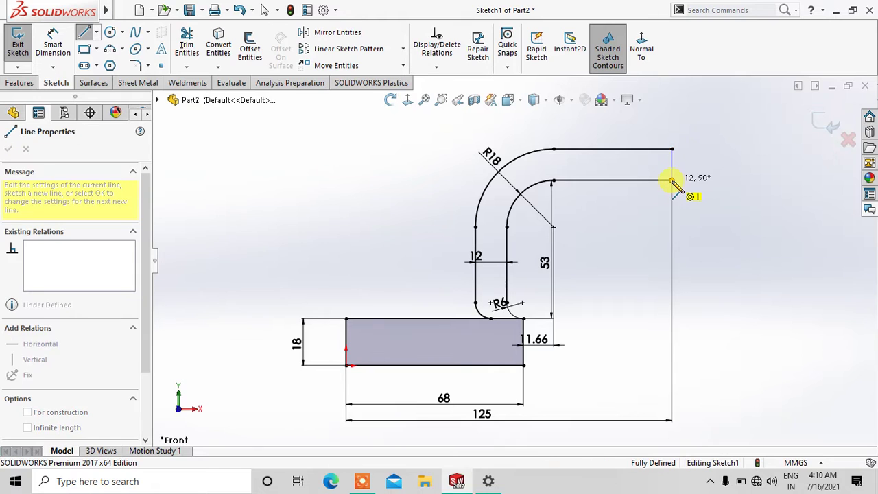
key(Escape)
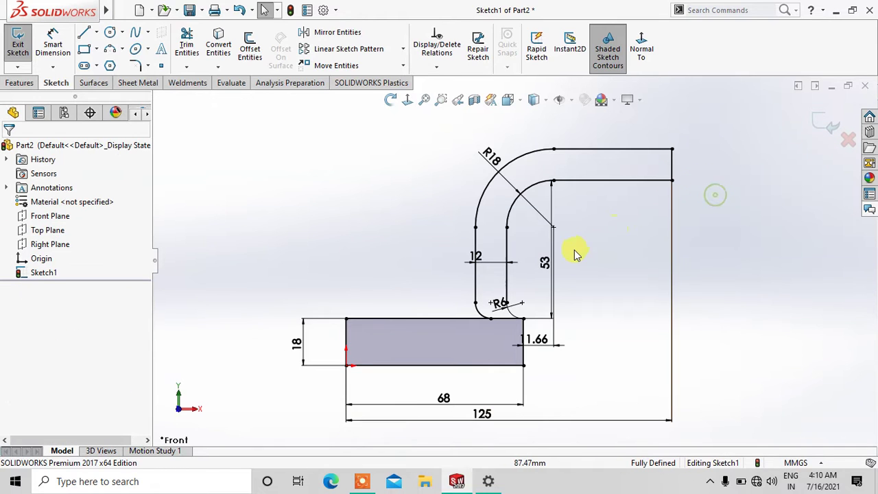
Step: Trim the base's top edge between the arcs
scroll(574, 252, up, 1)
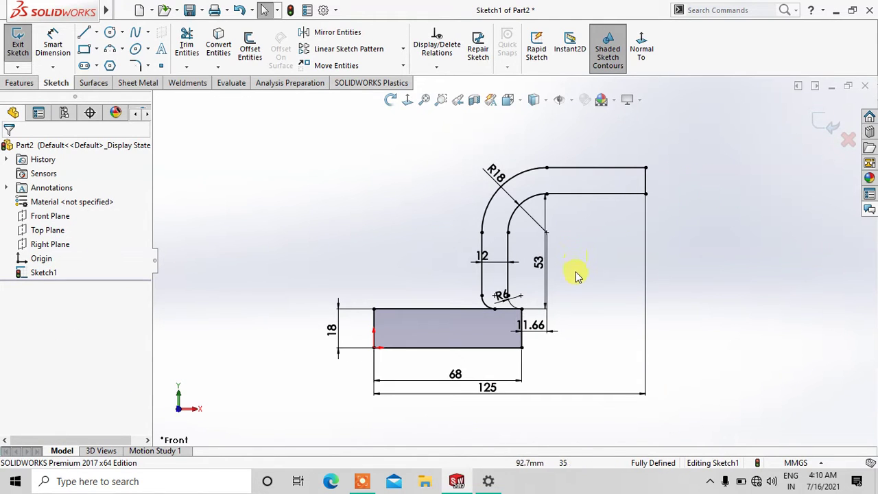
click(186, 44)
scroll(509, 333, down, 1)
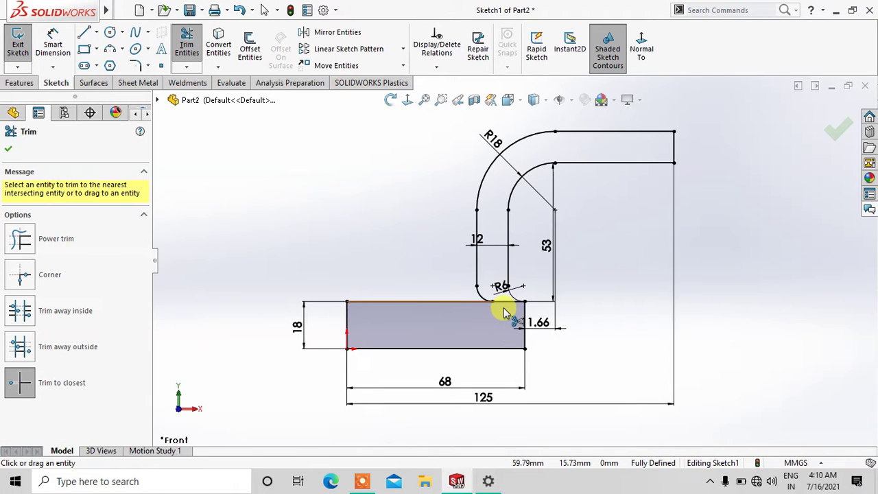
click(522, 301)
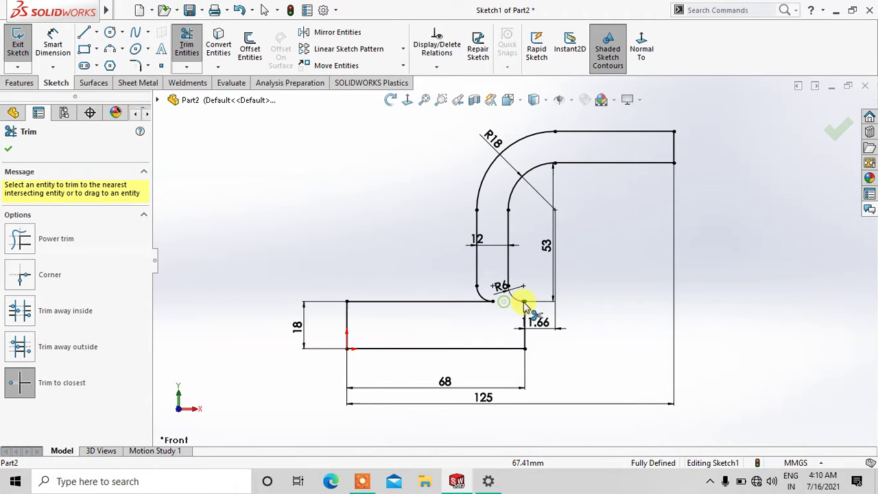
click(8, 148)
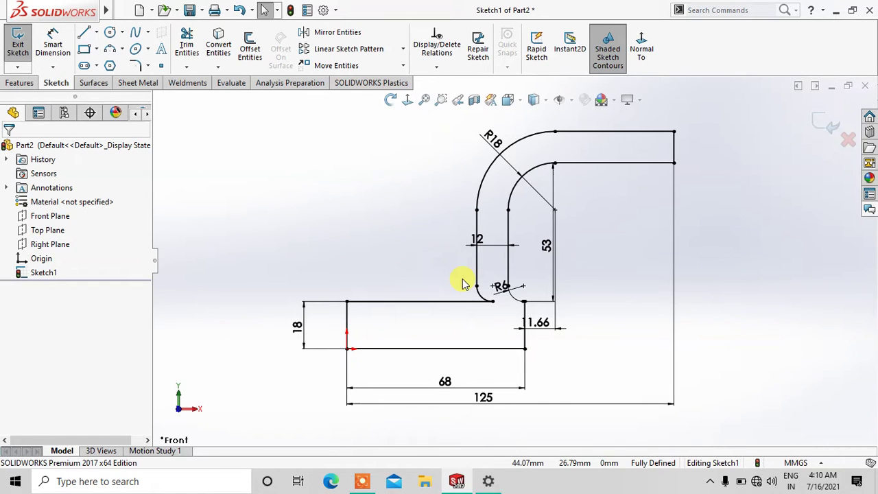
Step: Exit the sketch and extrude the bracket outline 92 mm with Mid Plane
click(820, 124)
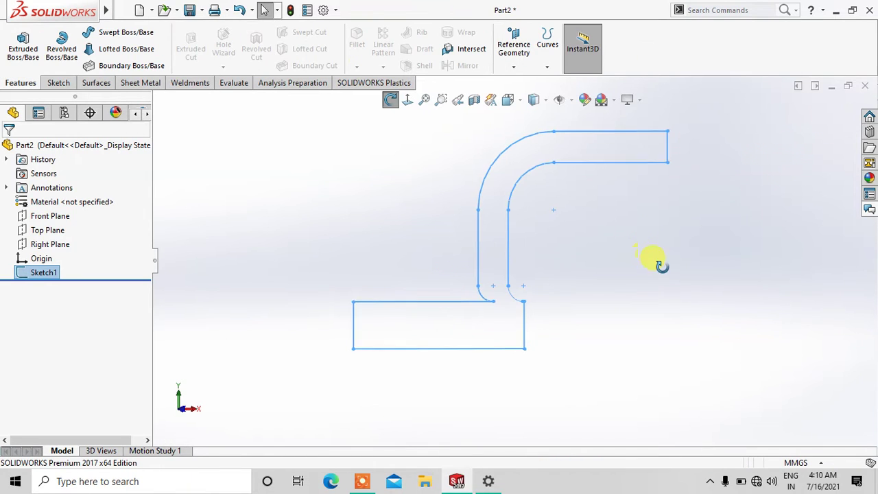
click(23, 42)
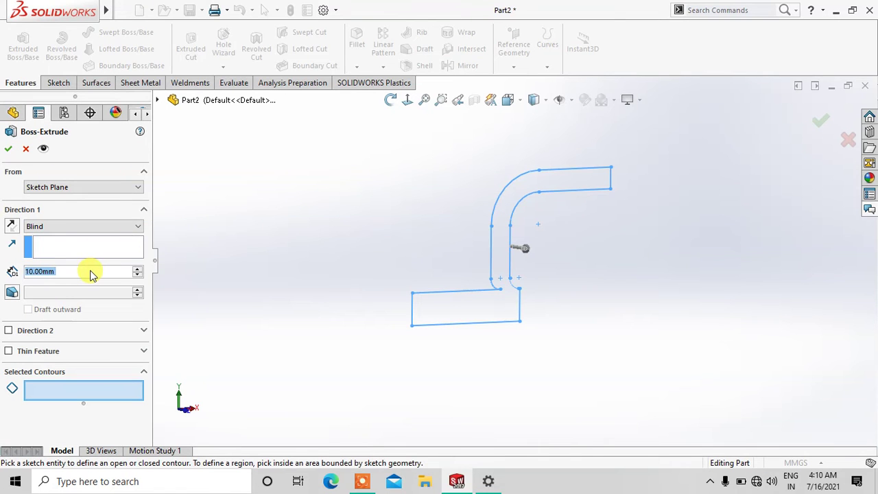
text(92)
click(91, 229)
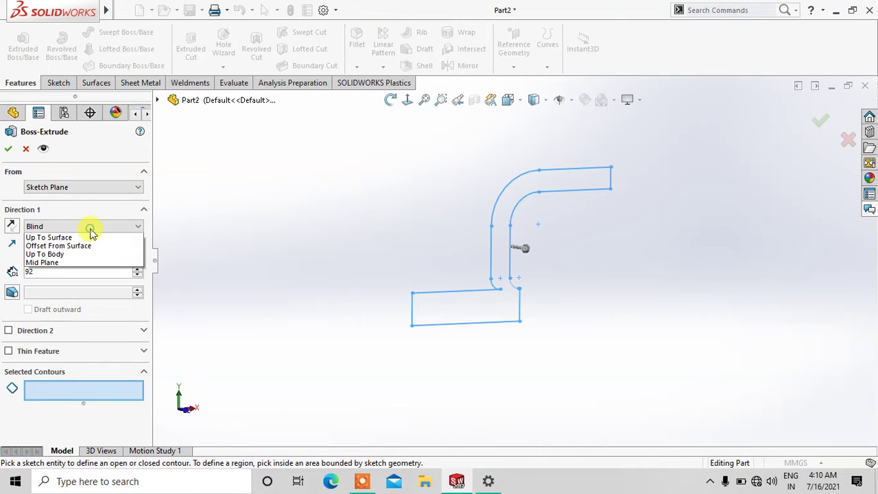
click(65, 278)
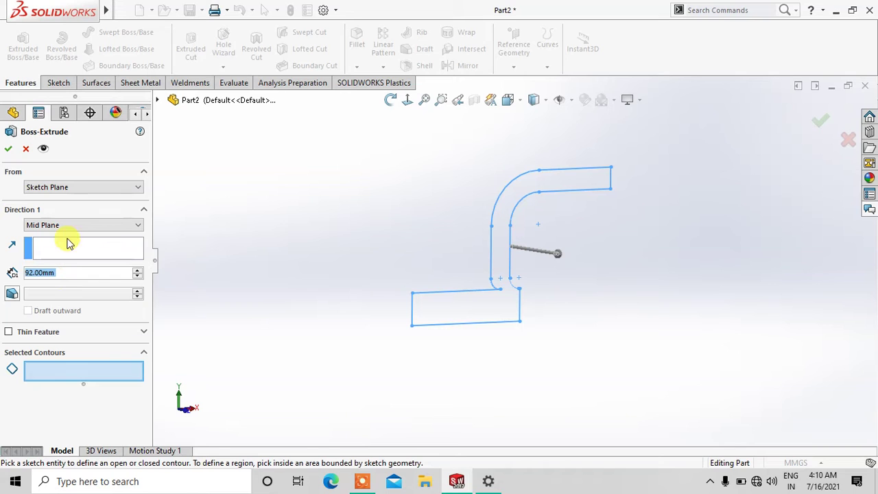
click(454, 317)
mouse_move(405, 358)
middle_down()
mouse_move(398, 414)
mouse_move(345, 345)
mouse_move(353, 375)
mouse_move(343, 366)
middle_up()
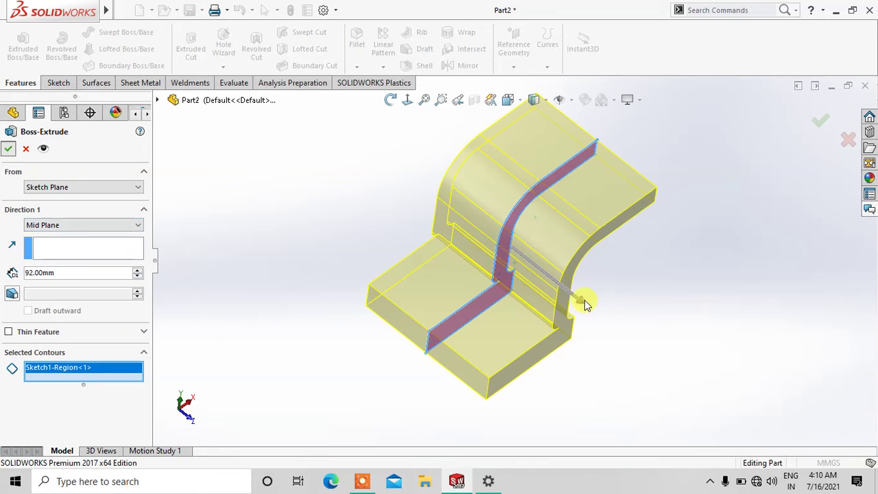
key(Return)
Step: Orbit the new solid bracket to inspect its top faces
mouse_move(656, 313)
middle_down()
mouse_move(631, 225)
mouse_move(601, 186)
mouse_move(631, 244)
middle_up()
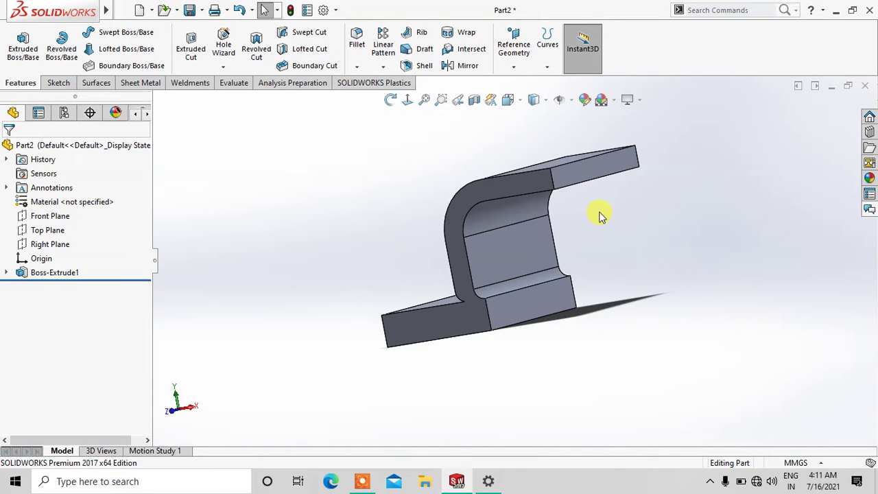
middle_drag(591, 206, 597, 177)
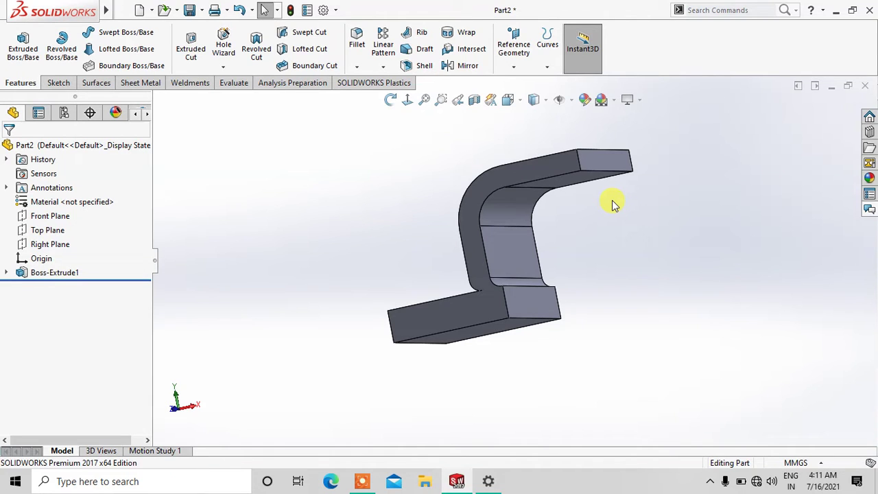
mouse_move(594, 145)
middle_down()
mouse_move(588, 160)
mouse_move(588, 142)
middle_up()
mouse_move(556, 181)
middle_down()
mouse_move(580, 226)
mouse_move(610, 238)
mouse_move(580, 183)
middle_up()
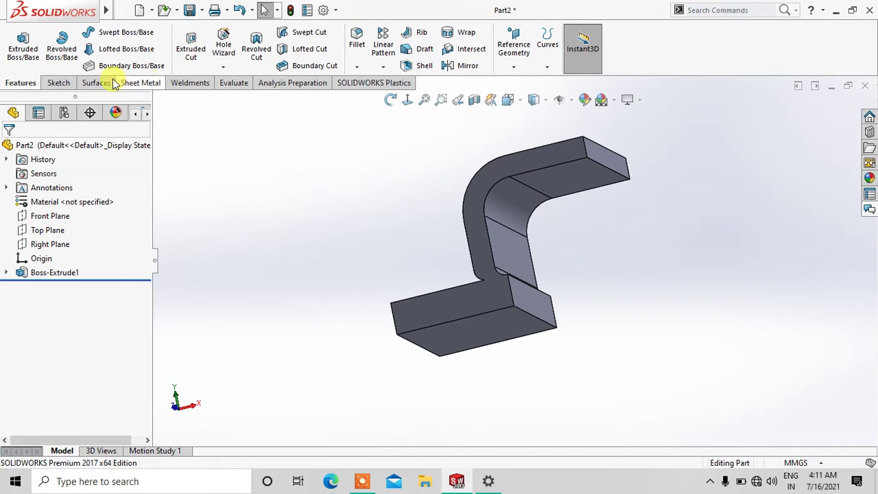
click(52, 83)
Step: Start a sketch on the upper arm's top face, viewed normal, and draw a circle
click(17, 46)
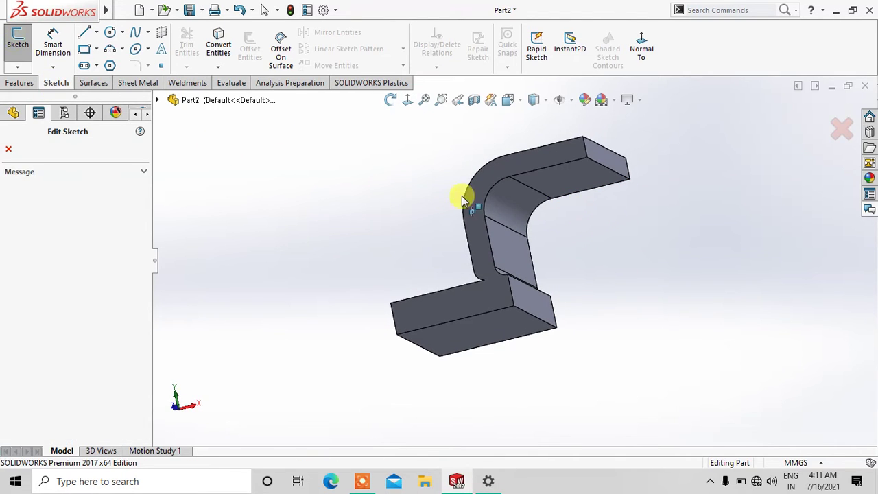
click(568, 177)
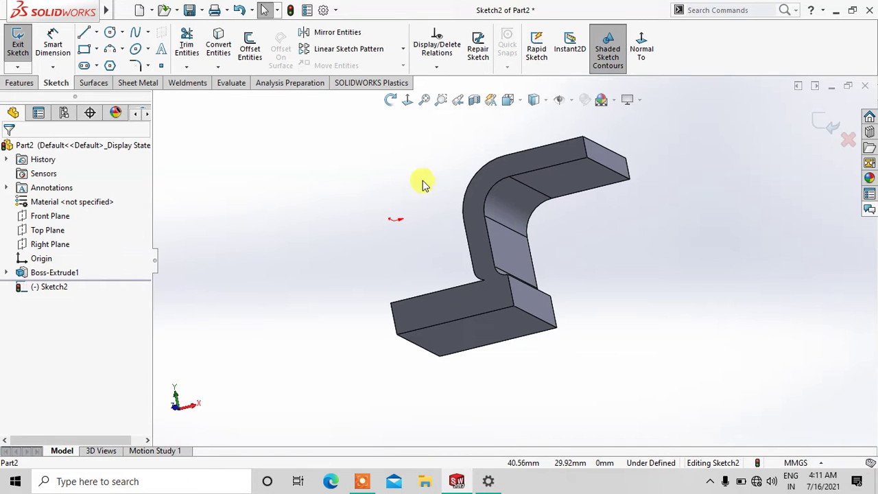
click(407, 101)
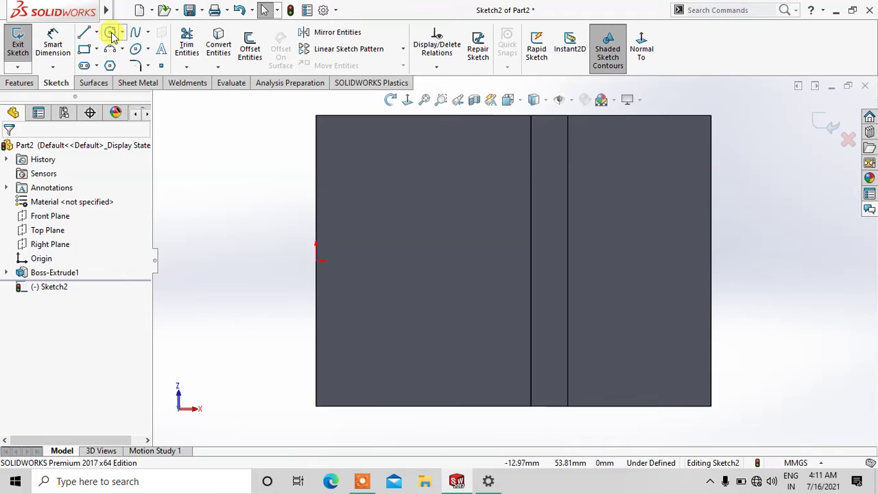
click(110, 33)
drag(642, 262, 731, 240)
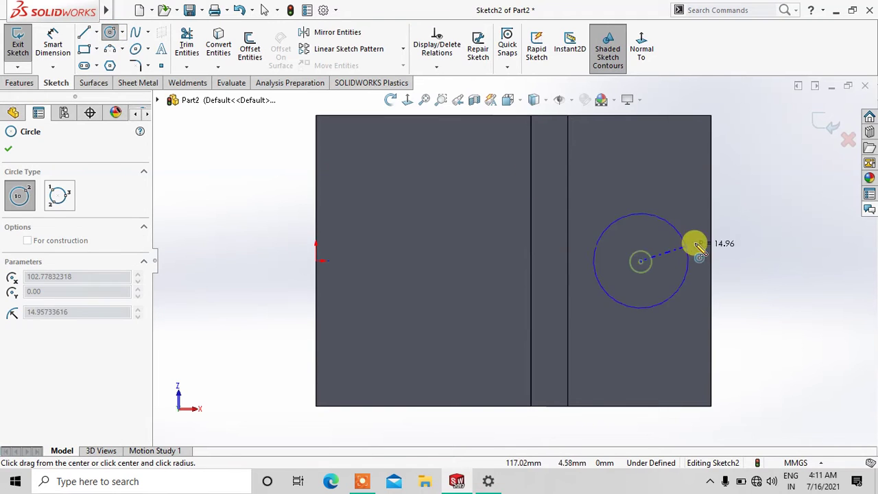
click(9, 147)
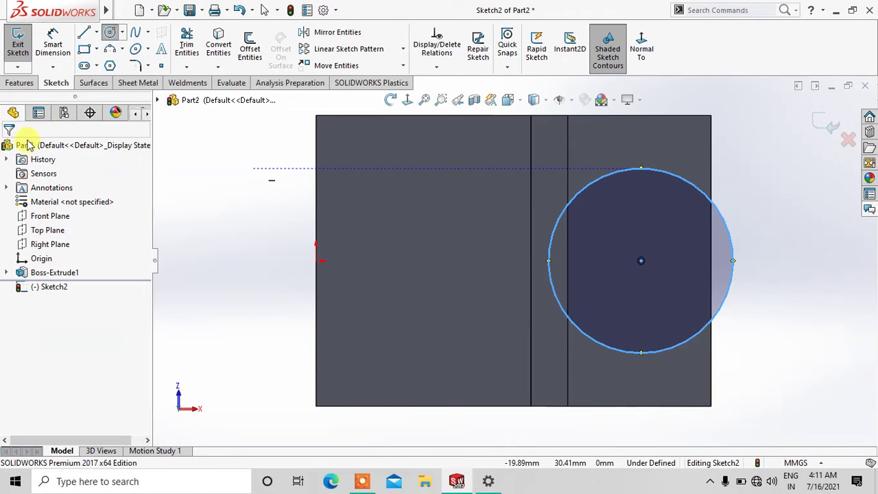
Step: Dimension the circle's diameter as 80 mm
click(53, 43)
click(710, 197)
click(781, 230)
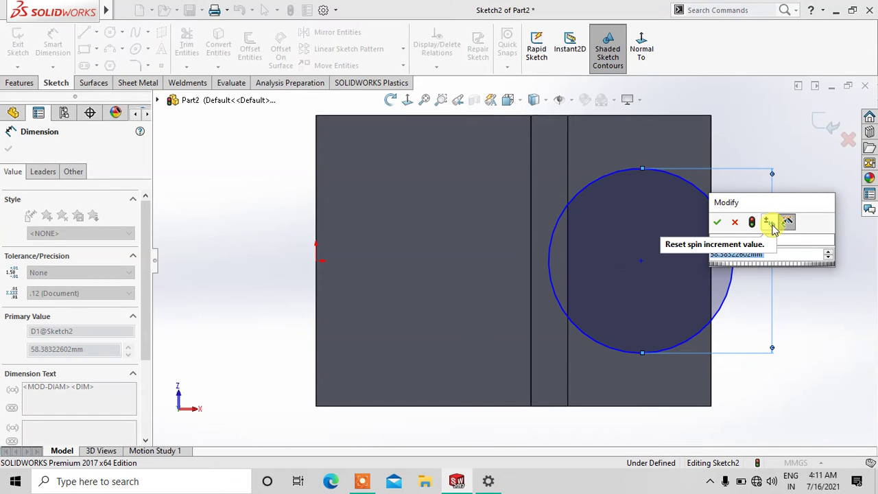
text(80)
key(Return)
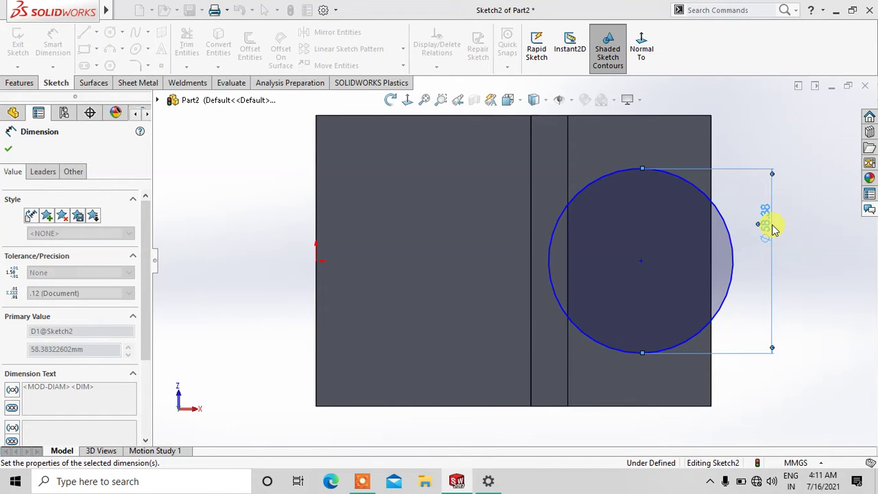
click(8, 148)
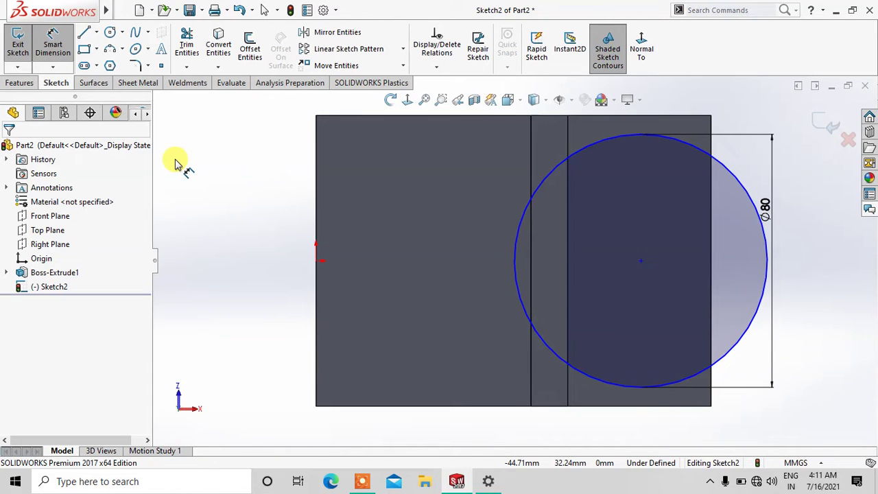
Step: Set the distance from the origin to the circle centre to 125 mm
click(638, 261)
click(316, 261)
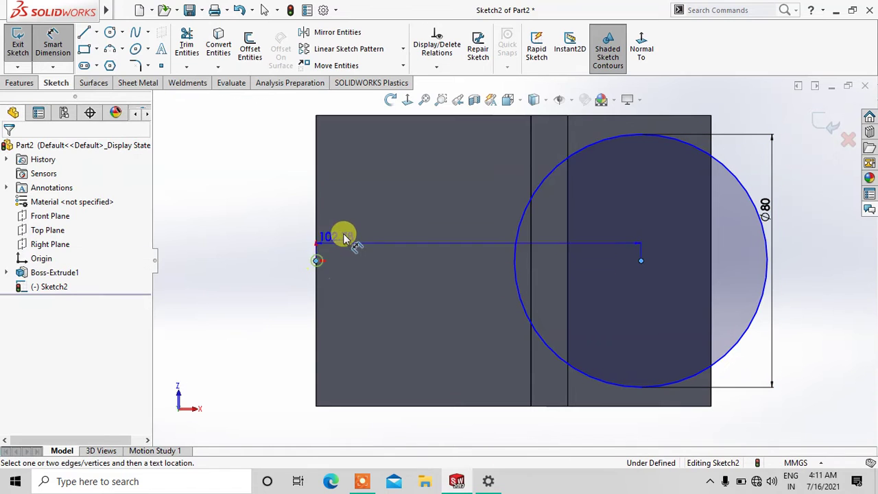
click(383, 201)
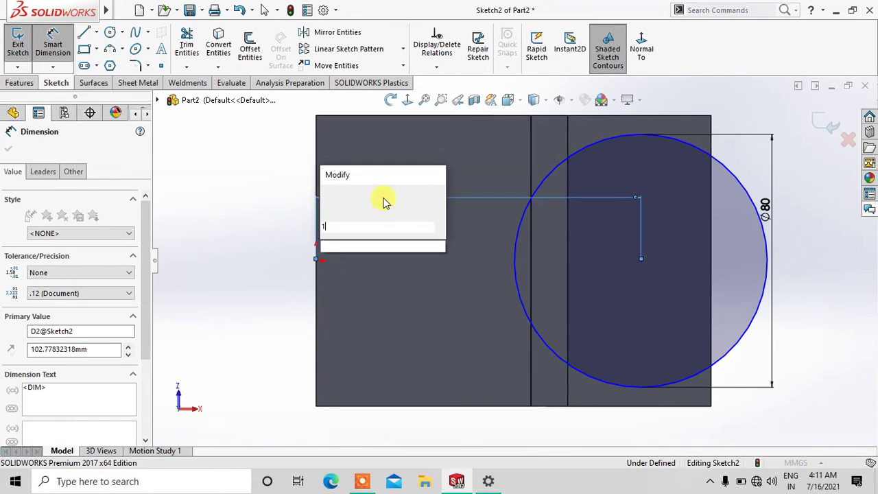
text(125)
key(Return)
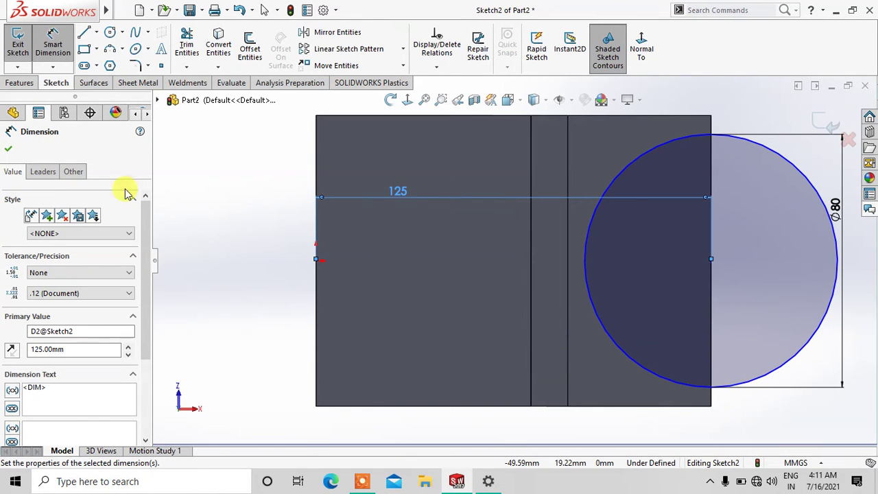
click(9, 148)
key(Escape)
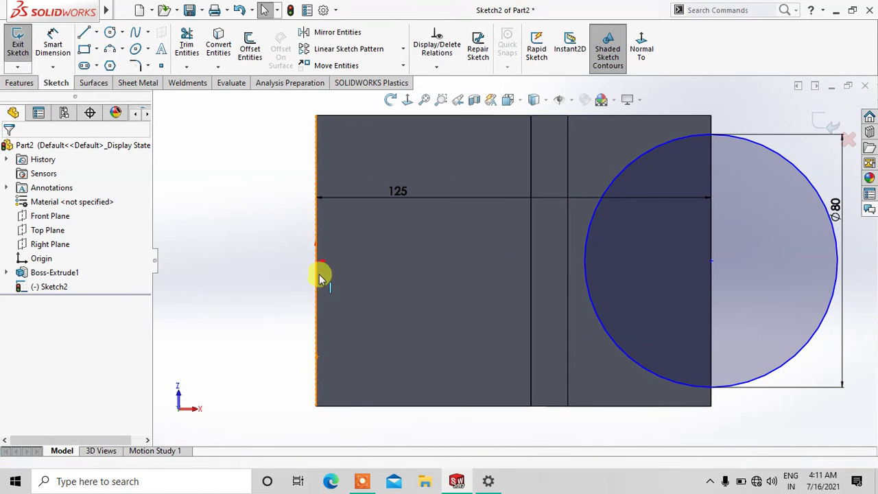
Step: Add a Horizontal relation between the origin and circle centre, then exit the sketch
click(316, 260)
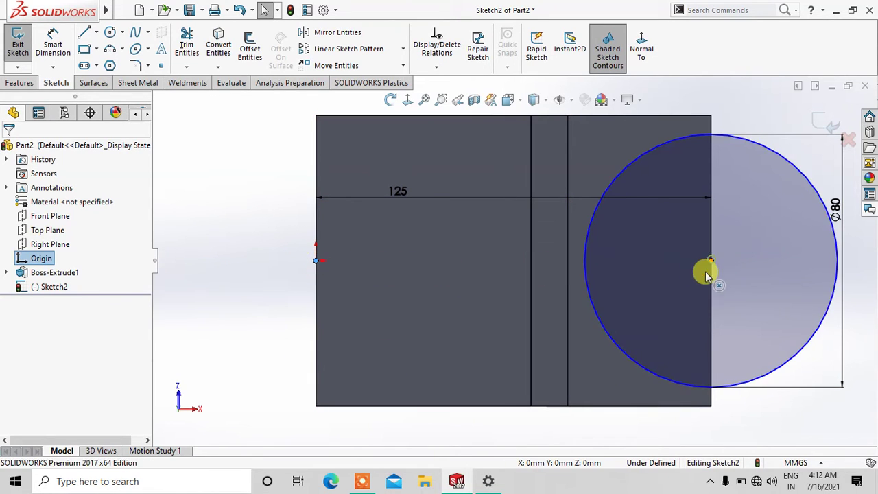
ctrl+click(706, 272)
click(13, 356)
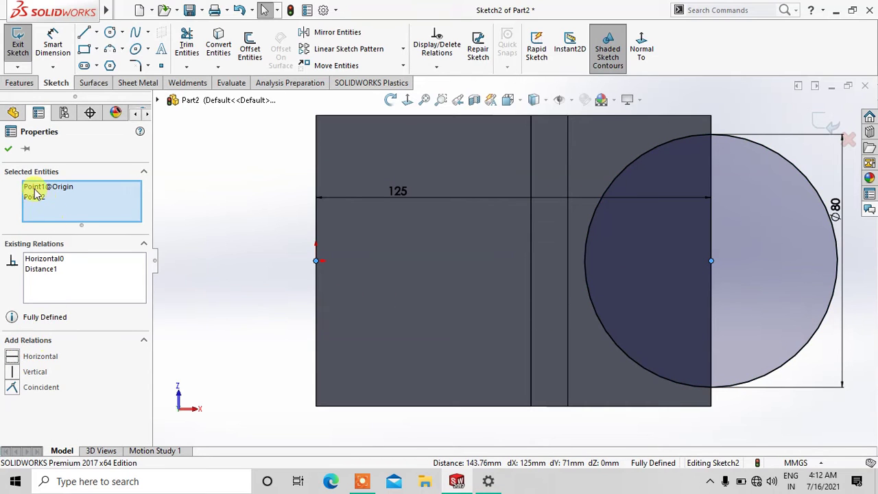
click(8, 148)
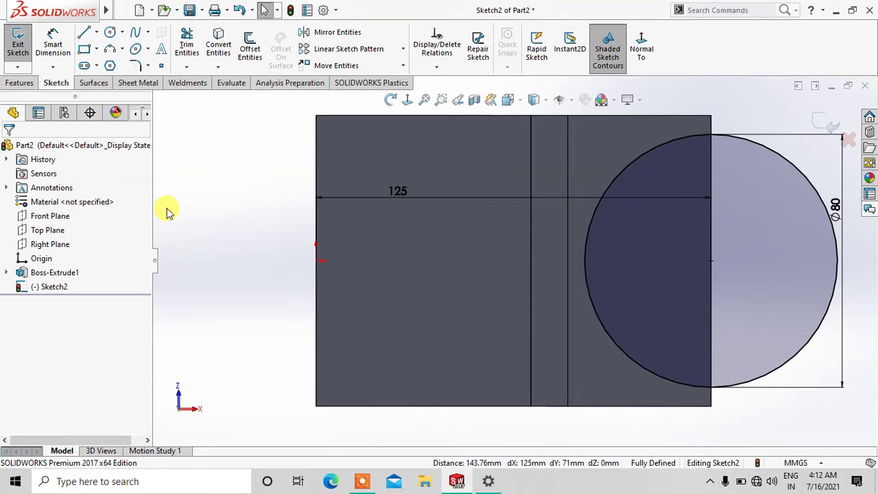
click(833, 126)
Step: Orbit to an angled 3D view showing the circle over the upper arm
mouse_move(781, 216)
middle_down()
mouse_move(682, 304)
mouse_move(672, 400)
mouse_move(668, 290)
mouse_move(657, 322)
middle_up()
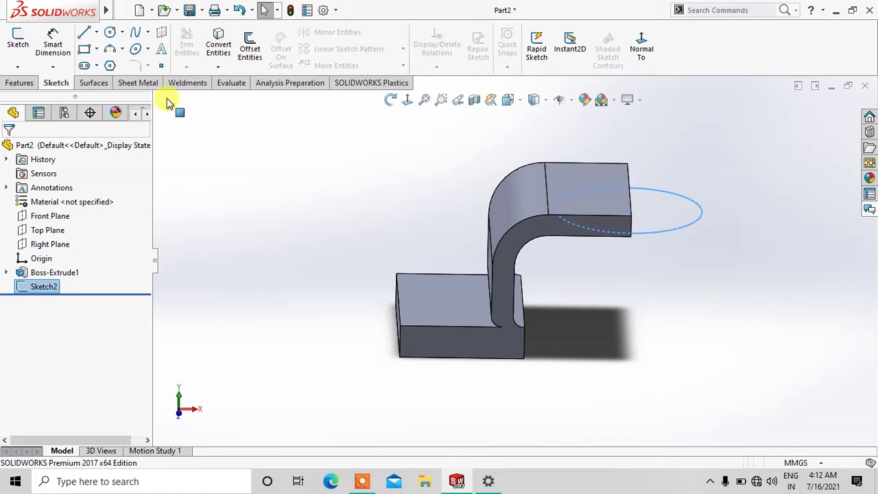
click(21, 82)
Step: Extrude the circle upward with reversed direction to a 49 mm depth
click(19, 37)
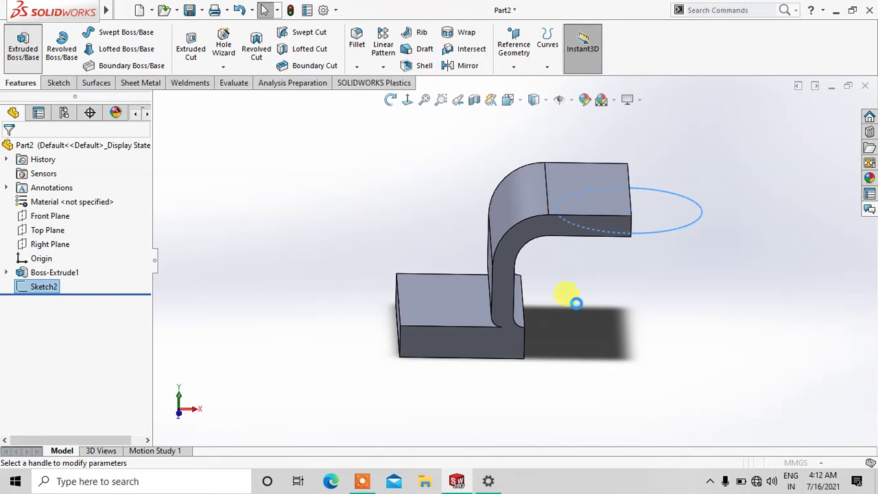
click(11, 226)
click(26, 272)
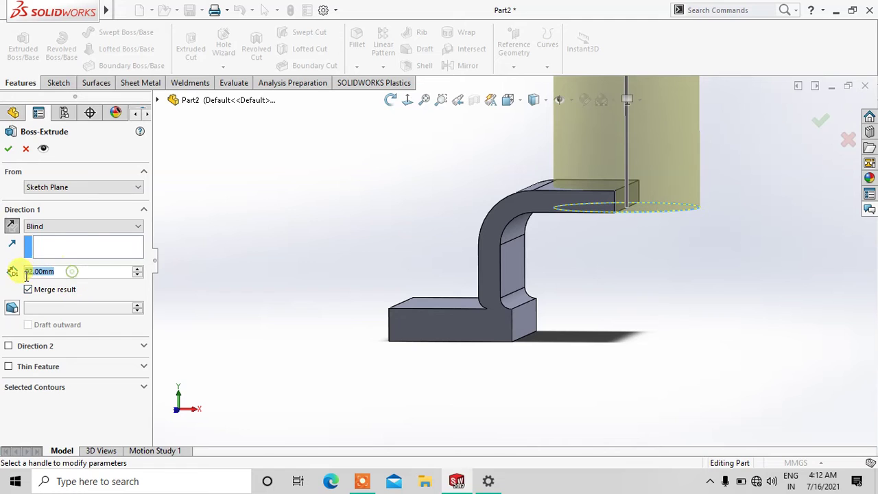
text(55)
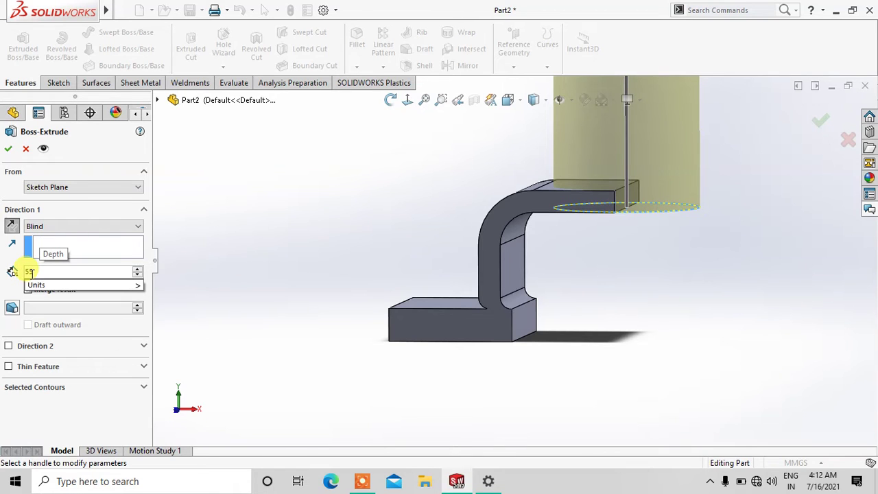
key(BackSpace)
key(BackSpace)
text(49)
key(Return)
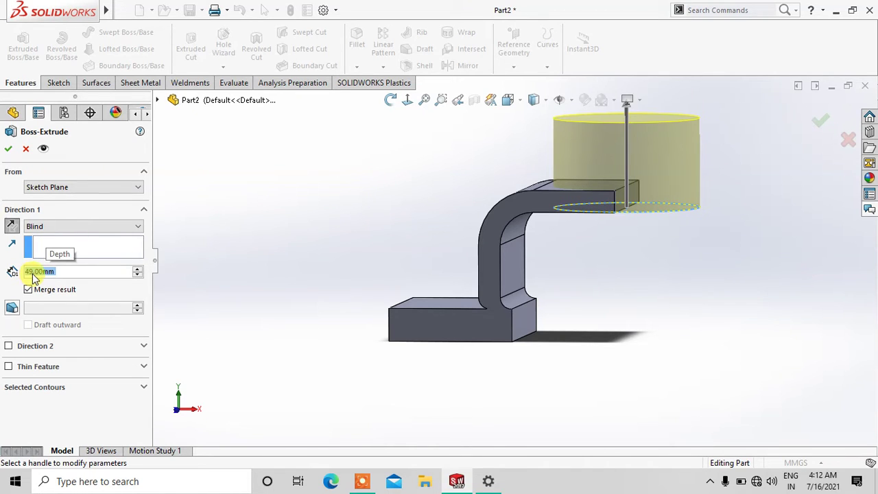
middle_drag(251, 260, 263, 264)
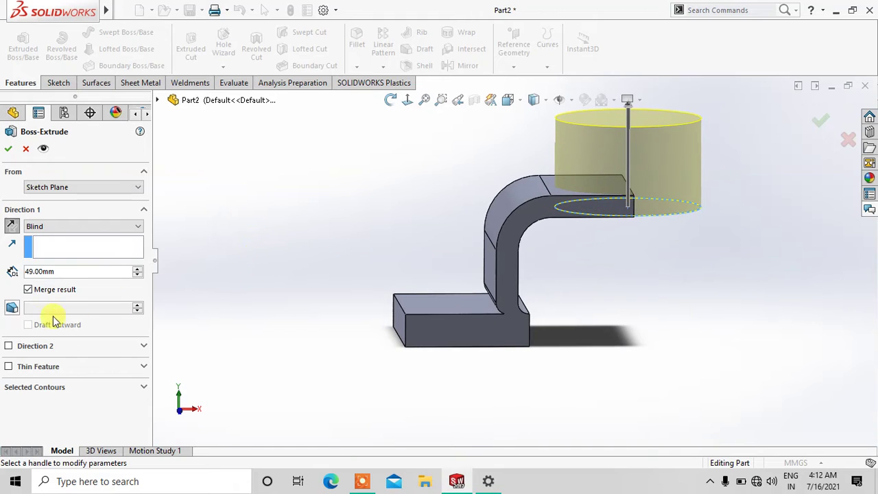
Step: Add a 6 mm Direction 2 extension downward and accept the boss
click(8, 346)
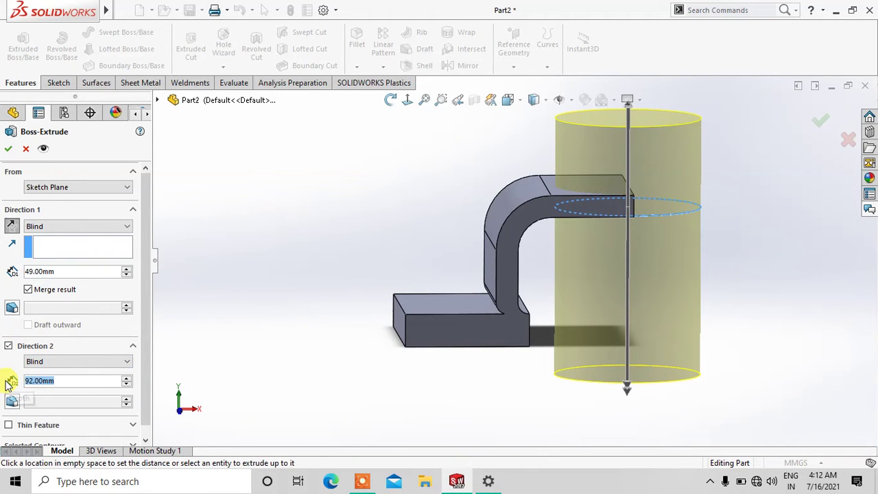
text(6)
key(Return)
middle_drag(299, 300, 347, 261)
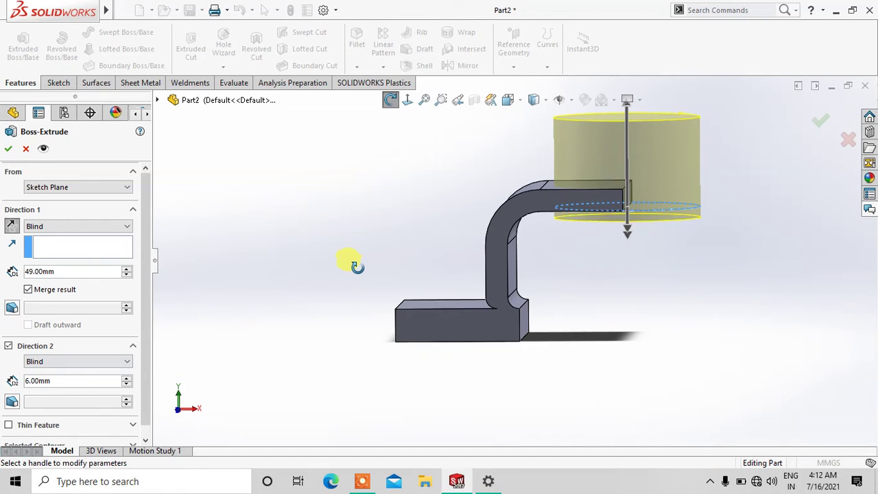
click(9, 148)
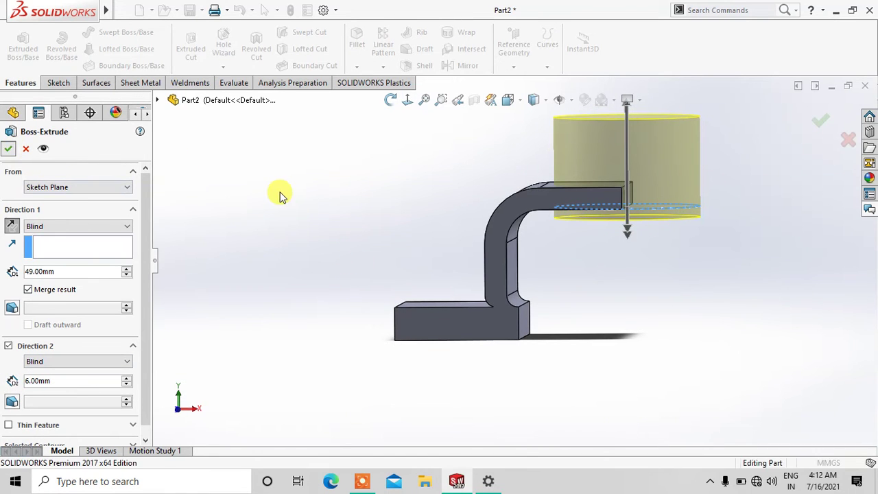
mouse_move(299, 218)
middle_down()
mouse_move(374, 248)
mouse_move(388, 349)
mouse_move(391, 306)
mouse_move(373, 281)
mouse_move(372, 300)
mouse_move(459, 222)
middle_up()
scroll(468, 223, down, 2)
click(56, 83)
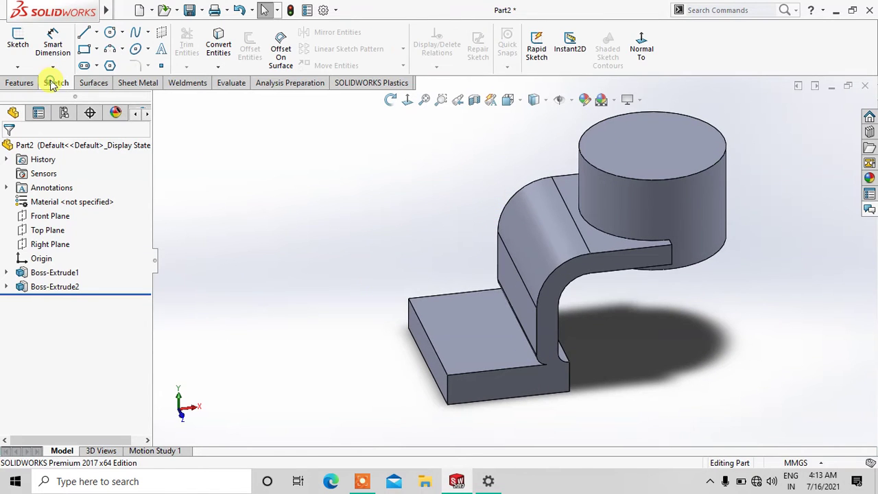
Step: Set up a Hole Wizard dowel hole with 40 mm diameter and Through All end condition
click(25, 84)
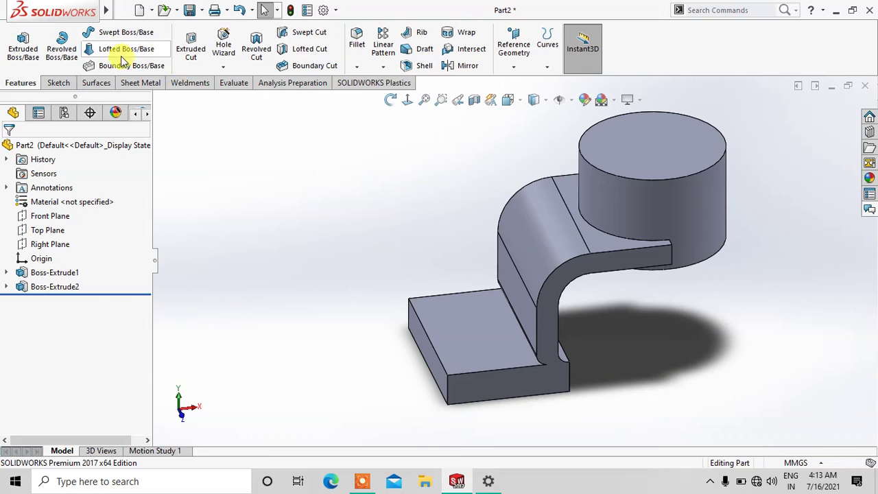
click(223, 46)
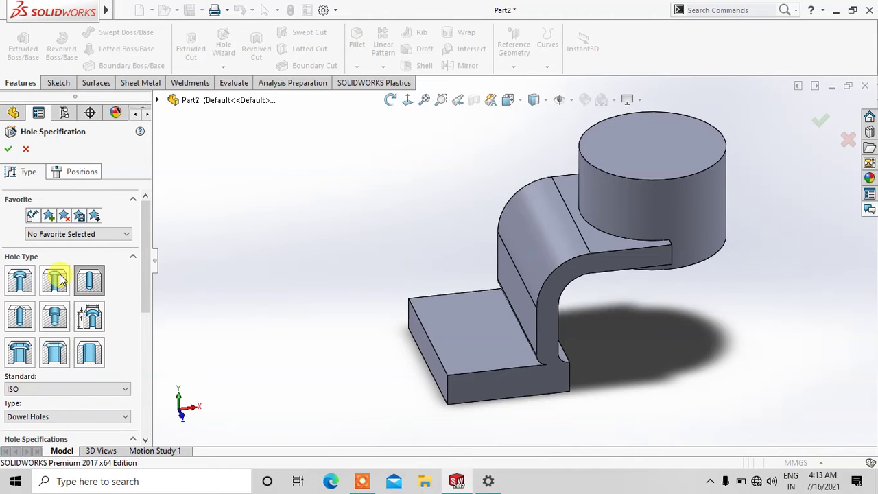
scroll(143, 276, down, 1)
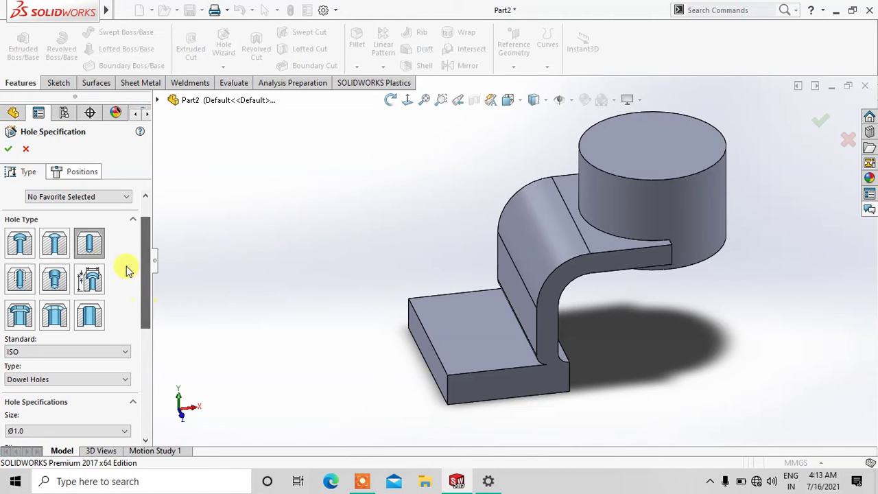
drag(144, 303, 143, 329)
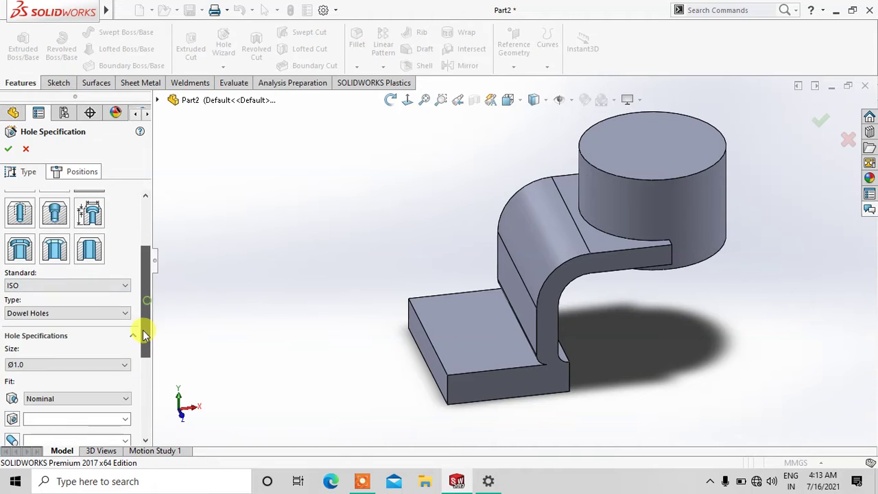
click(91, 315)
click(91, 312)
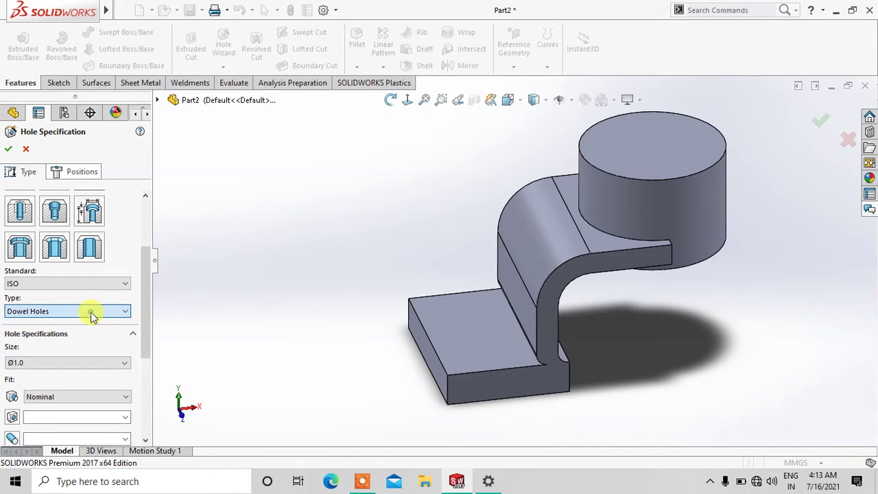
drag(142, 308, 146, 380)
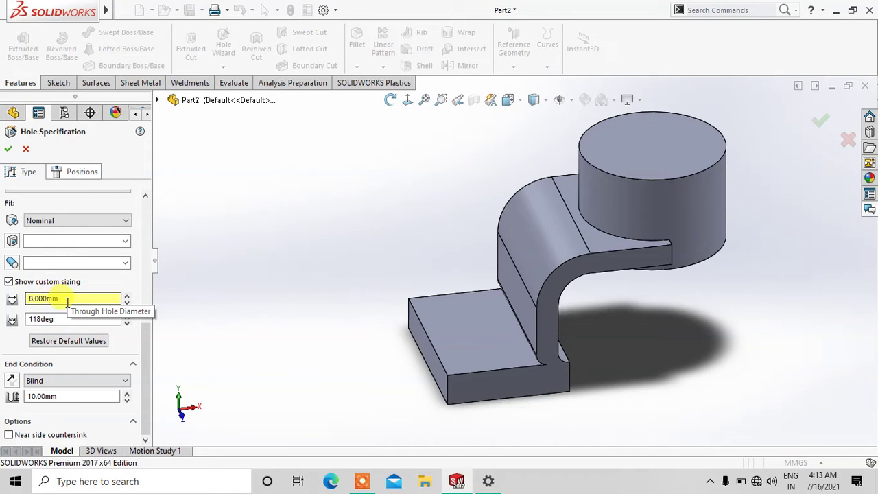
double_click(67, 299)
text(40)
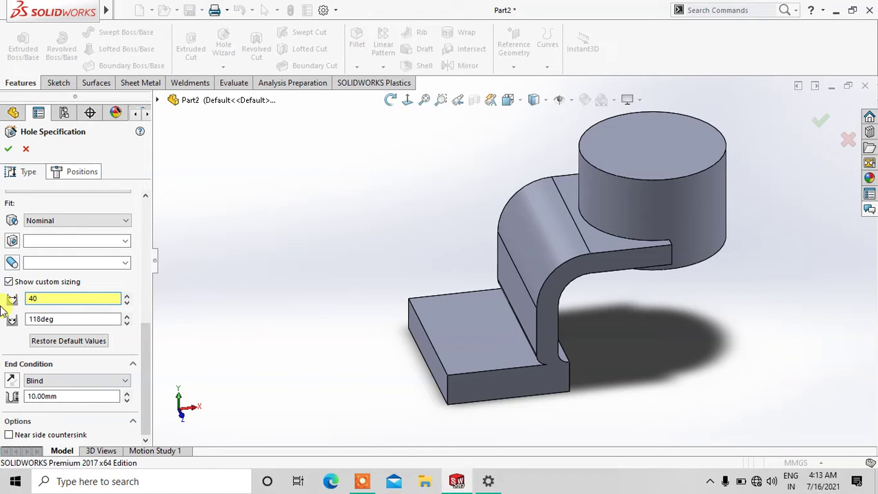
click(62, 381)
click(55, 403)
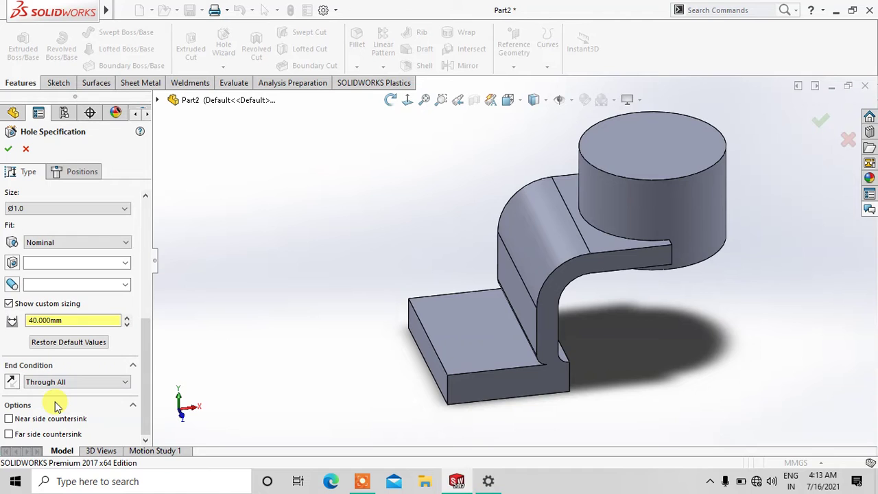
Step: Position the hole at the boss top-face centre and confirm it
click(72, 172)
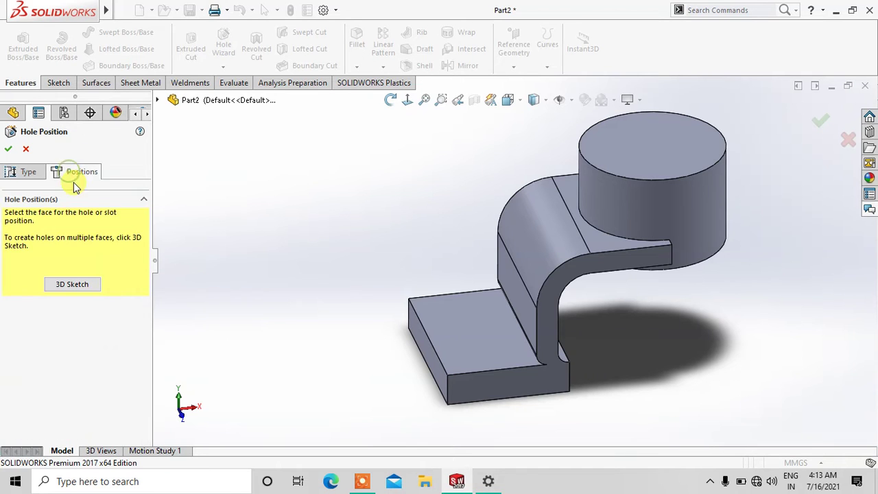
click(69, 284)
click(652, 146)
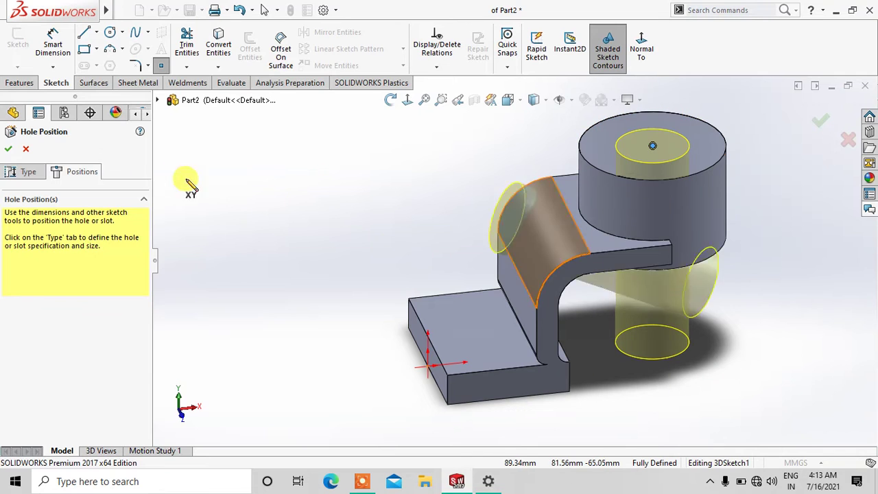
click(9, 148)
mouse_move(333, 169)
middle_down()
mouse_move(411, 231)
mouse_move(407, 298)
mouse_move(402, 167)
mouse_move(426, 141)
mouse_move(412, 157)
middle_up()
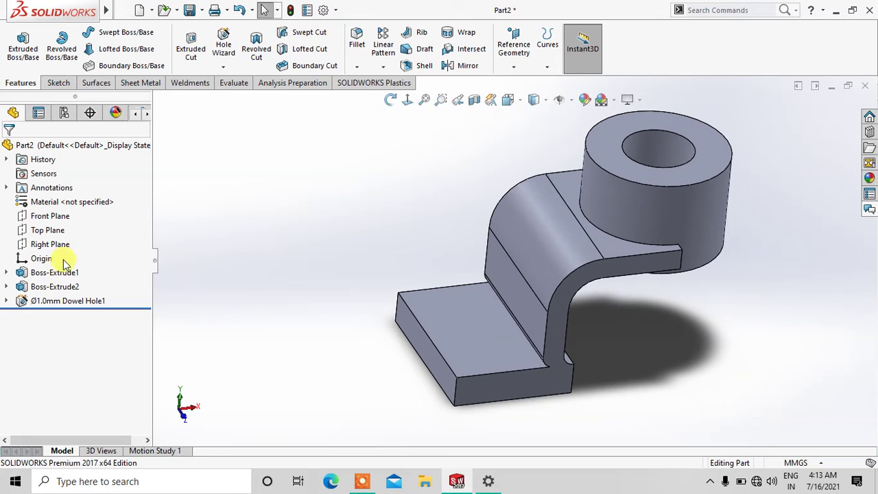
click(60, 217)
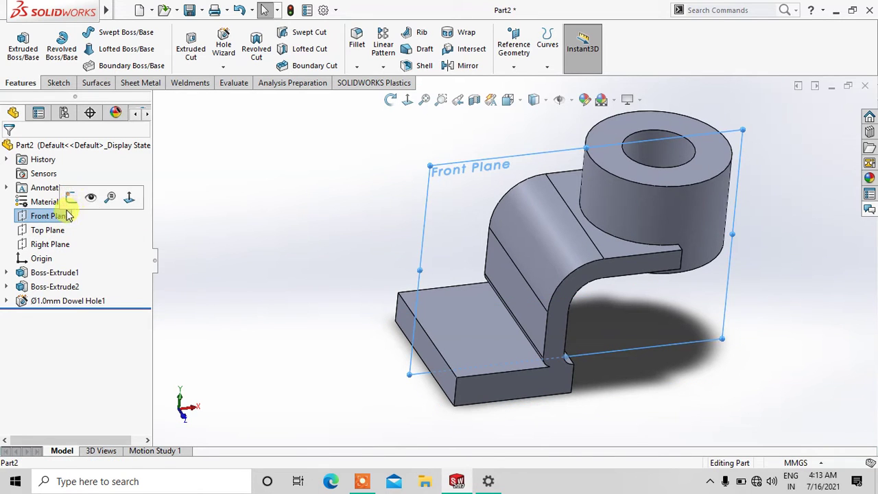
Step: On a Front Plane sketch, draw three connected lines from the base corner to the boss's left edge
click(68, 192)
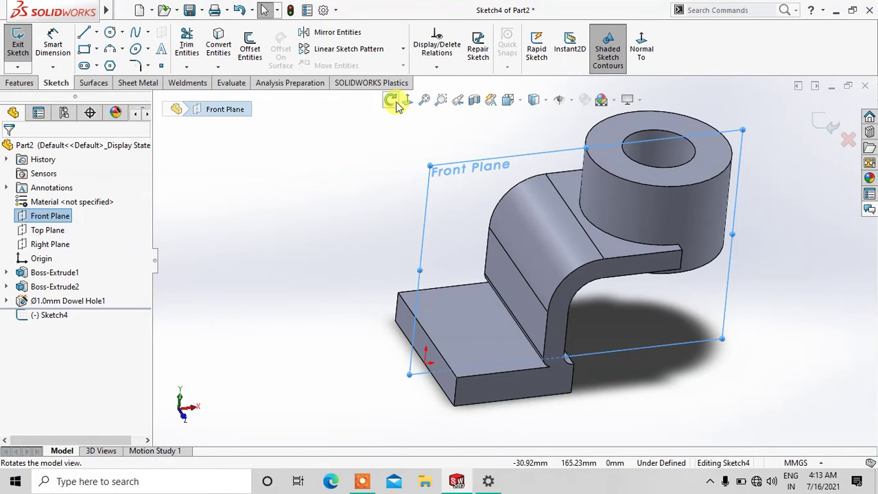
click(390, 100)
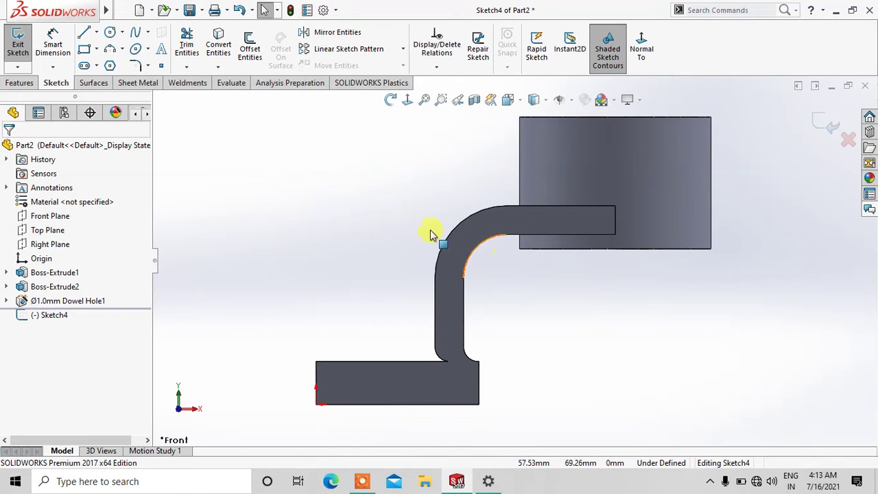
click(83, 34)
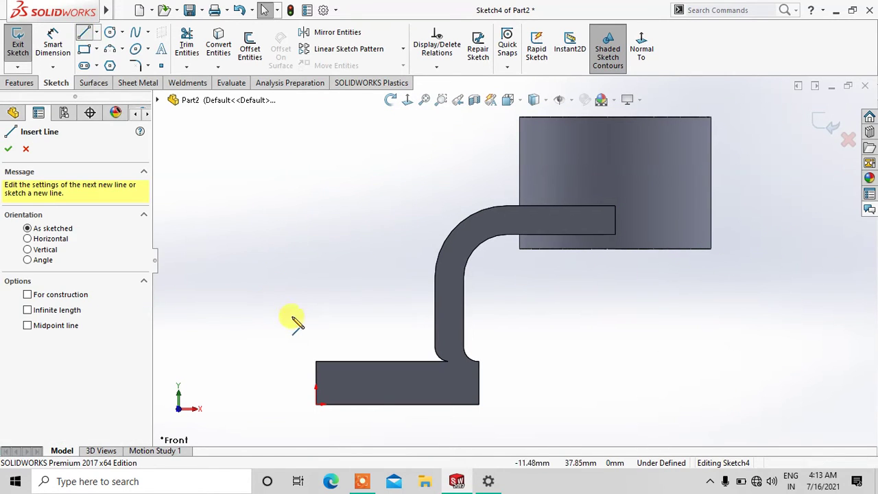
click(317, 362)
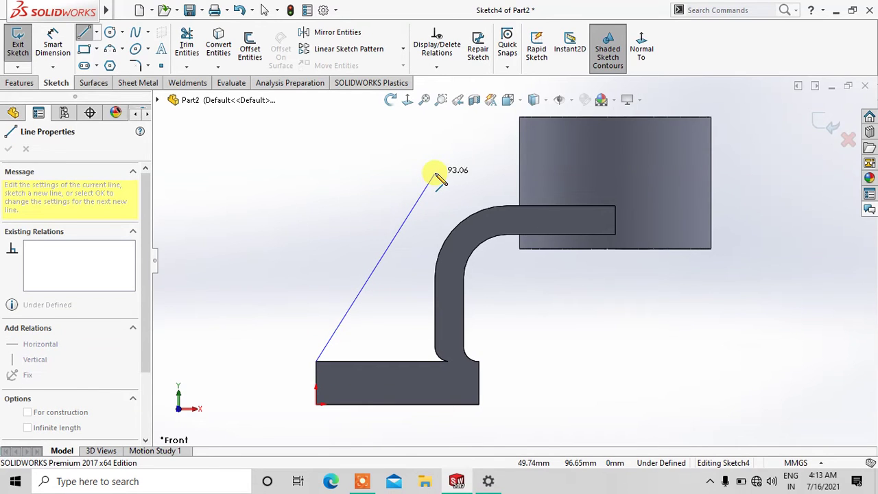
click(436, 174)
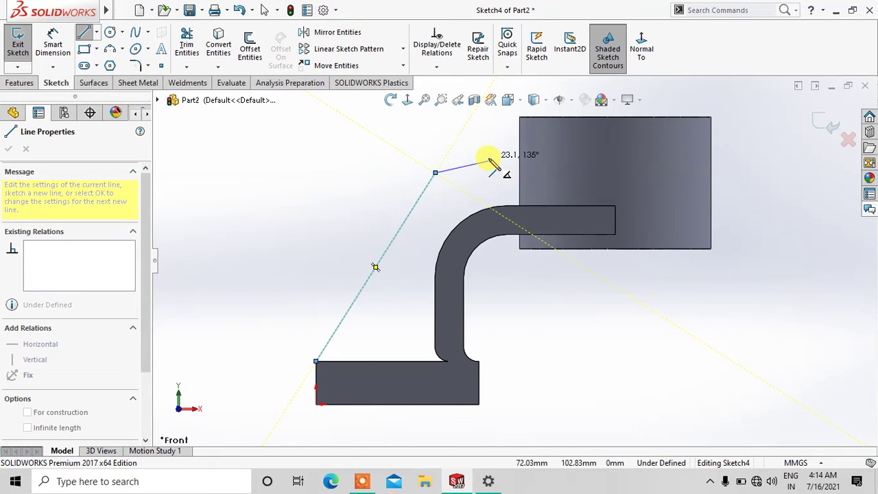
click(488, 160)
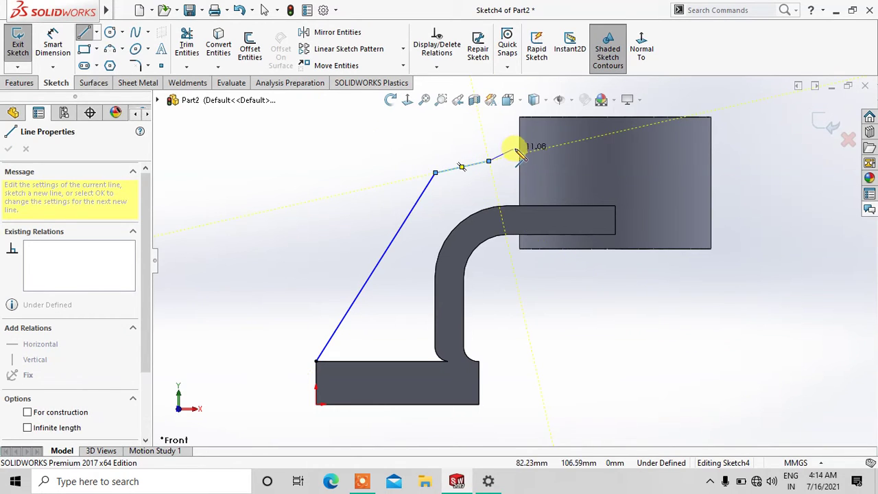
click(519, 145)
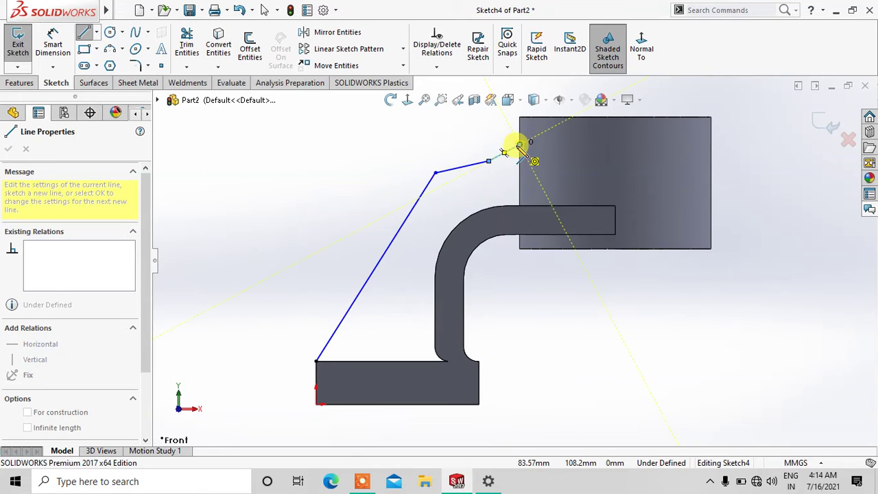
key(Escape)
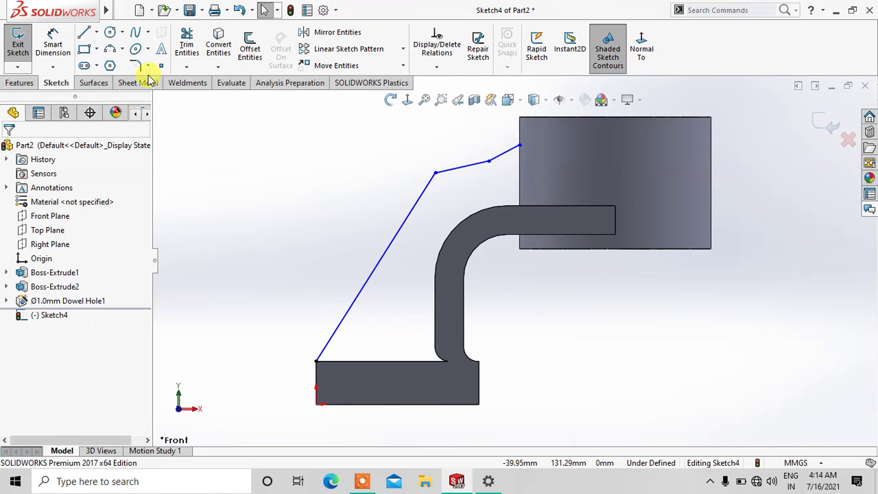
click(136, 66)
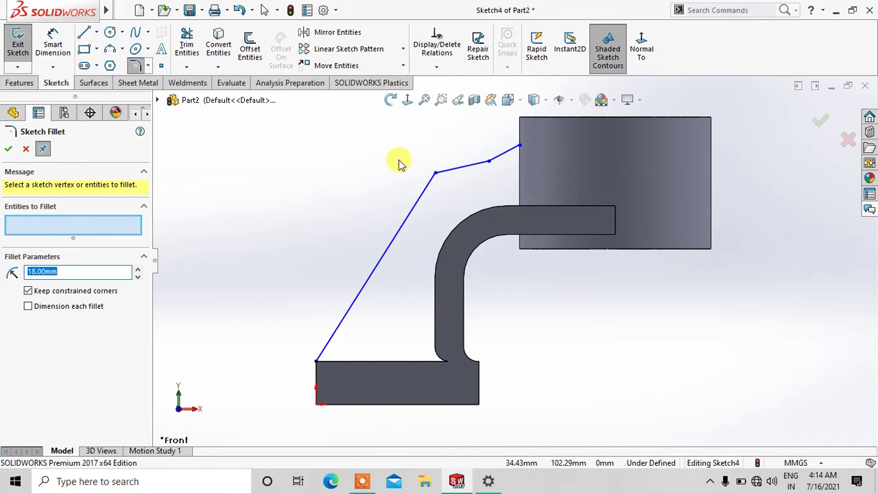
Step: Round the line's first bend with a 42 mm sketch fillet
click(434, 172)
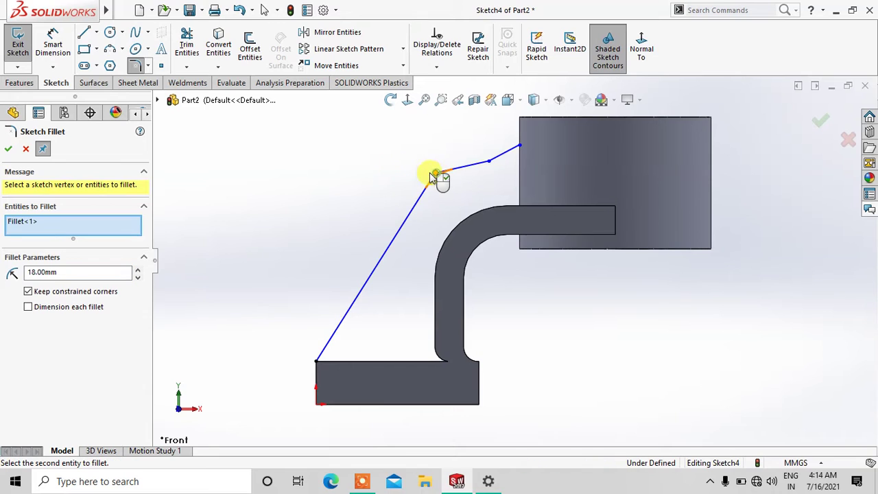
text(42)
key(Return)
click(8, 149)
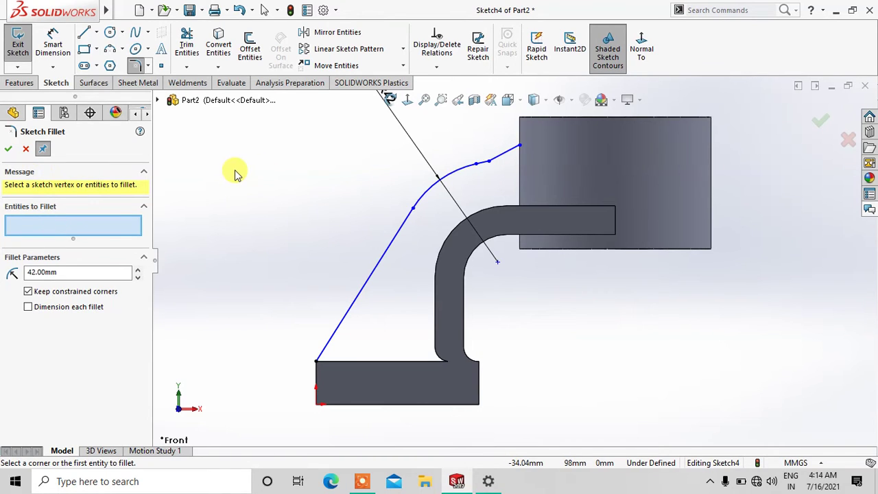
click(25, 148)
Step: Trim away the short end piece at the boss
click(187, 45)
click(504, 153)
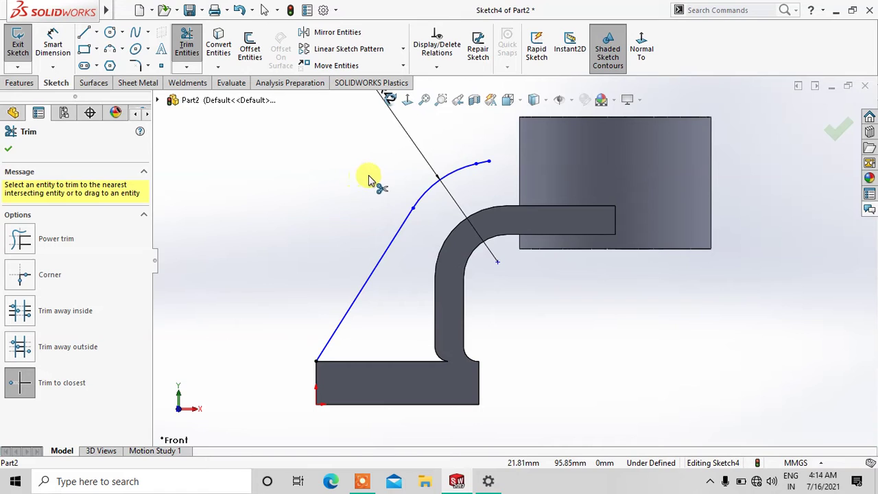
key(Escape)
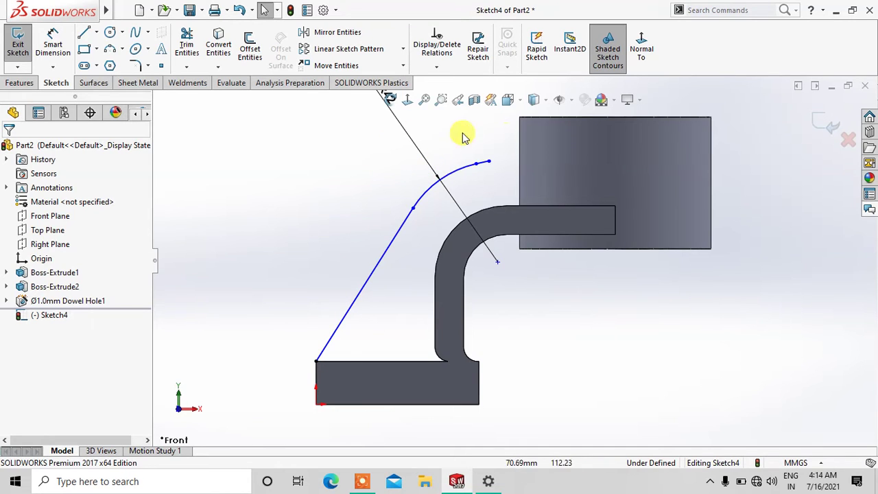
Step: Draw a three-point arc from the curve's open end to the boss edge
click(112, 51)
click(489, 163)
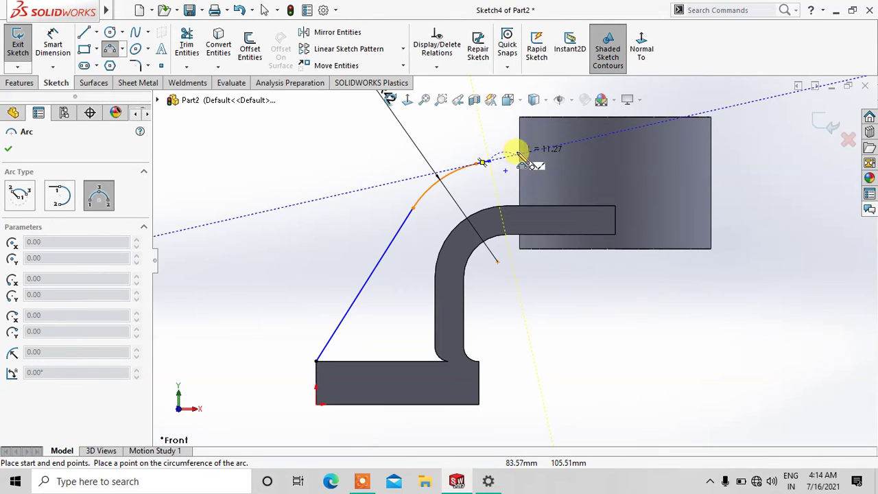
click(507, 154)
click(510, 159)
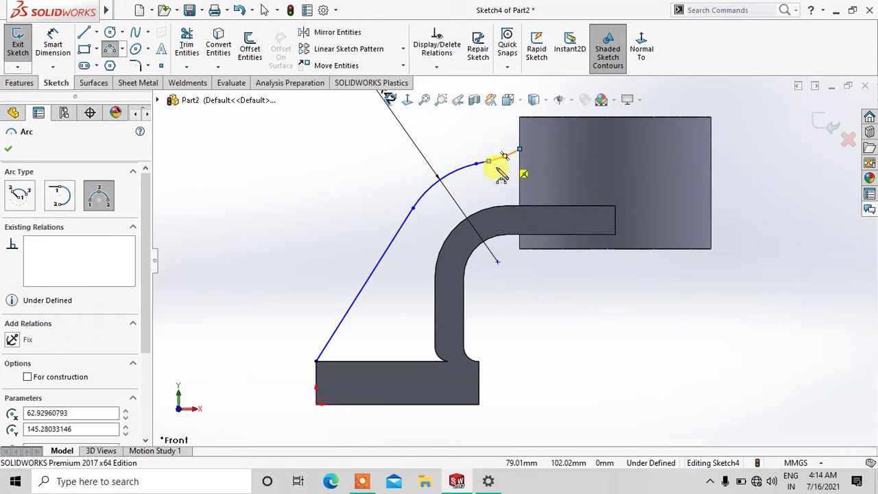
key(Escape)
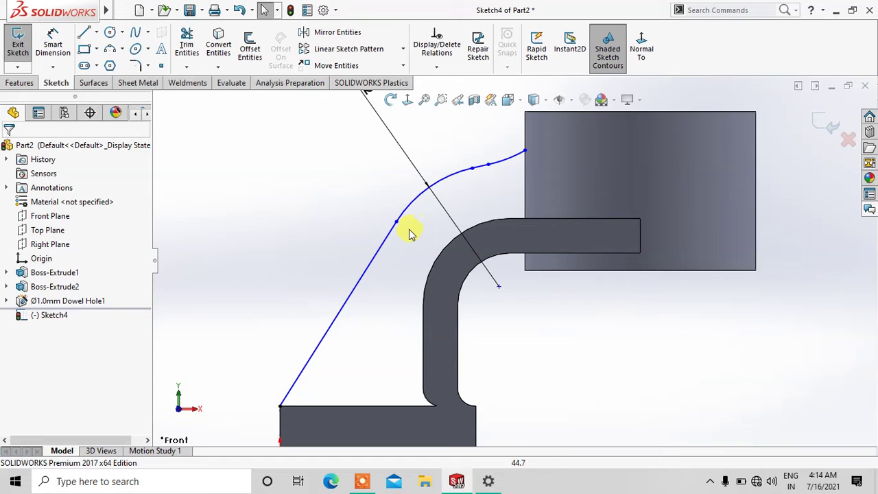
Step: Add a Tangent relation between the short top line and the arc
click(393, 236)
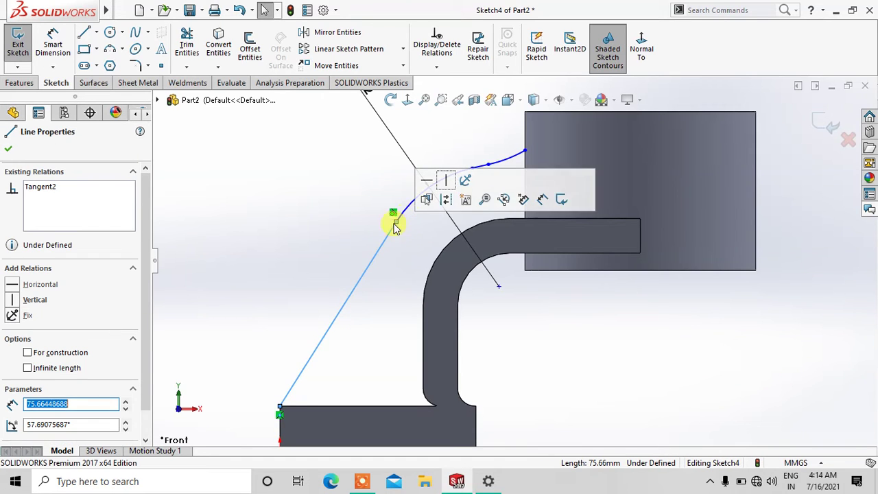
key(Escape)
click(495, 173)
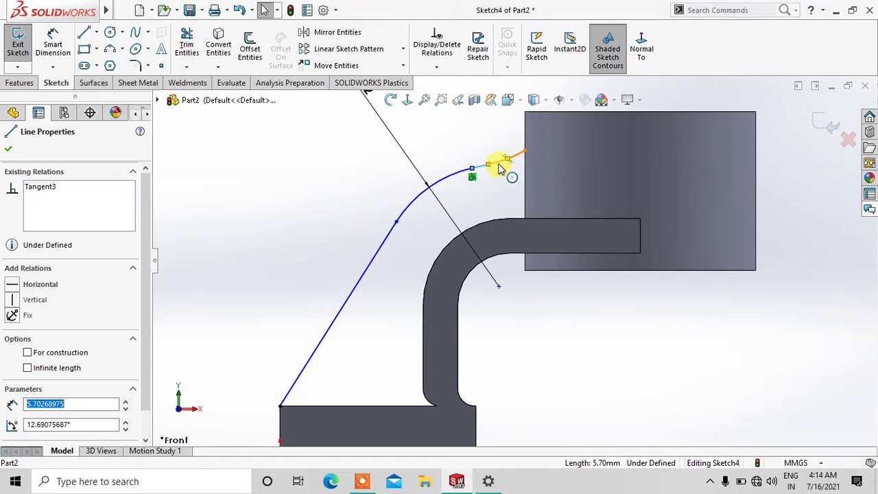
ctrl+click(416, 208)
click(12, 356)
click(8, 148)
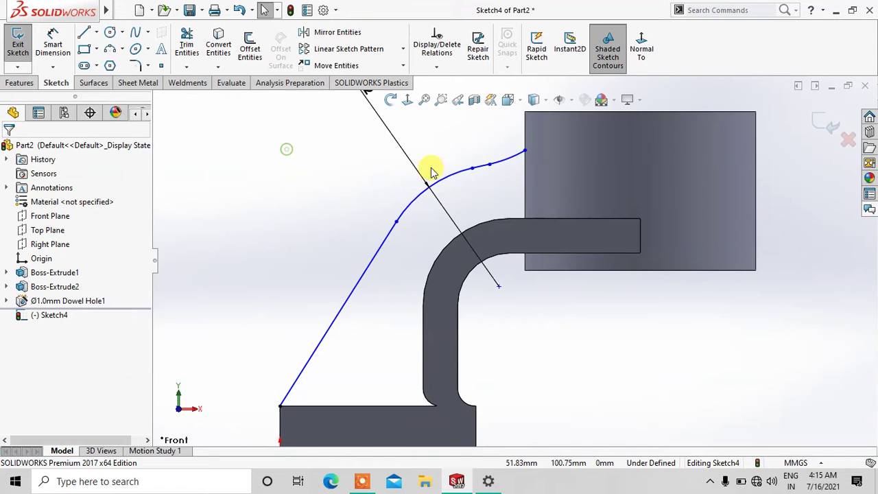
click(473, 171)
click(434, 184)
ctrl+click(384, 247)
click(8, 148)
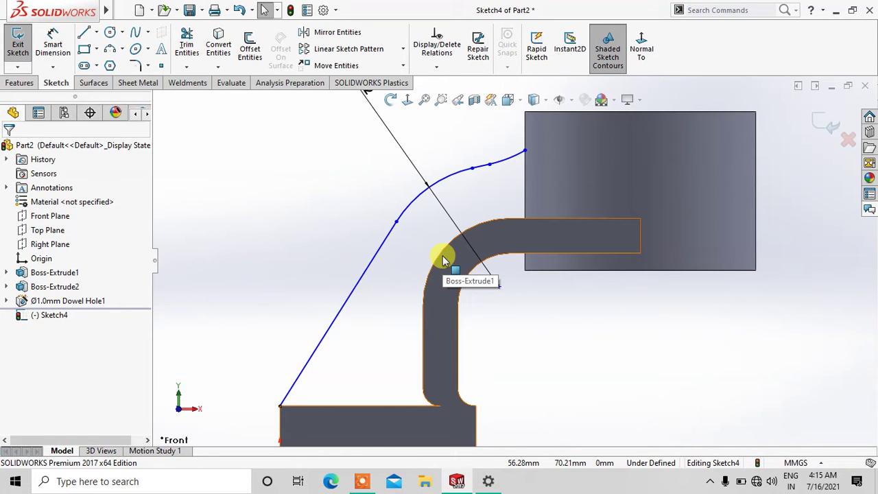
Step: Trim the short segment off the arc's end, discarding a trial horizontal relation and line
click(482, 171)
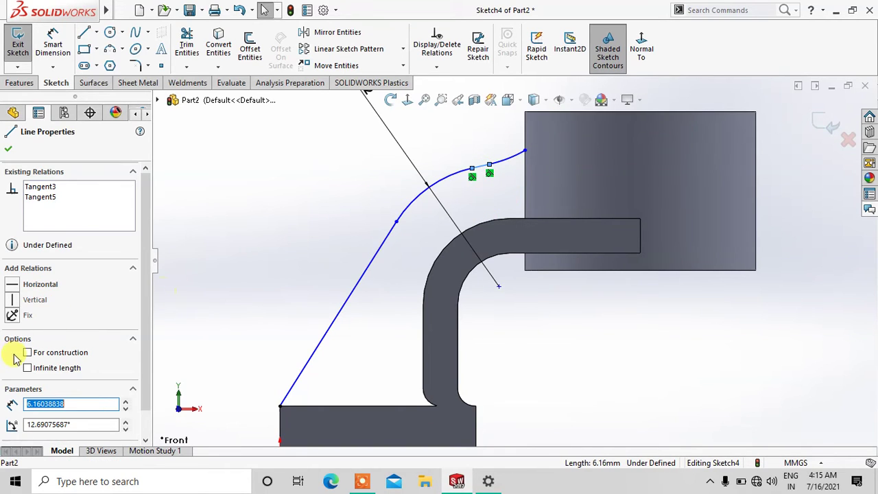
click(11, 287)
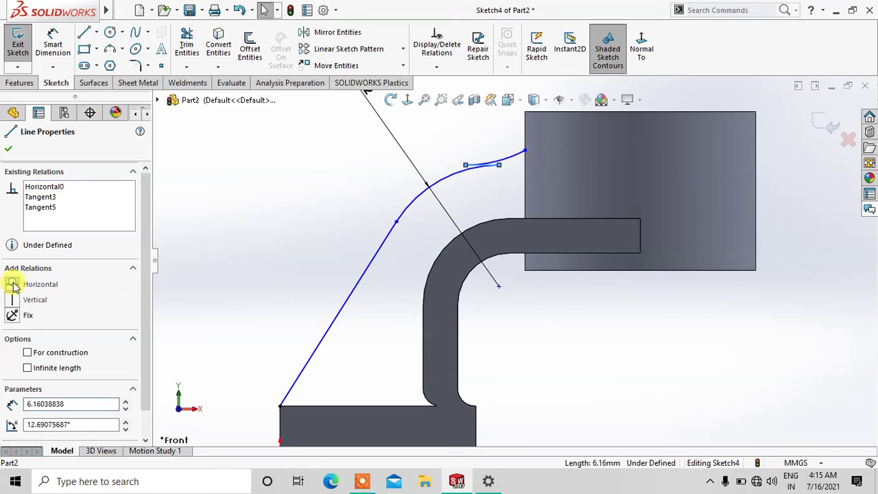
click(8, 148)
key(ctrl+z)
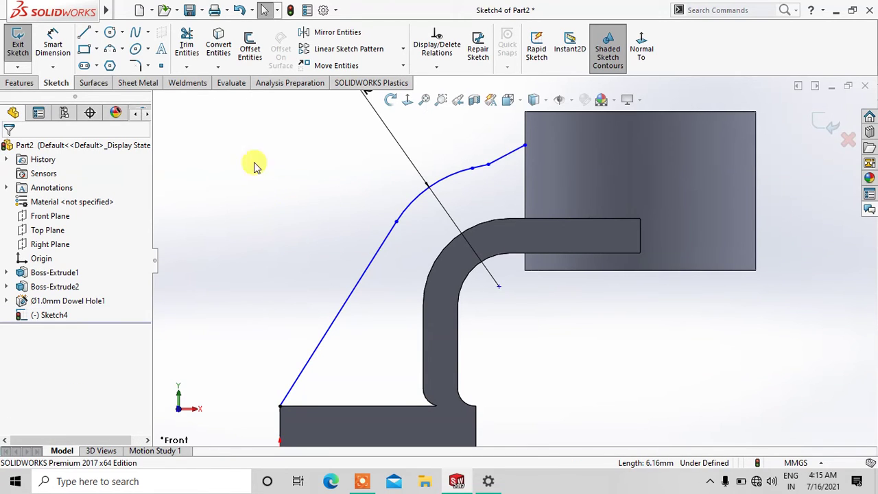
click(186, 44)
click(507, 156)
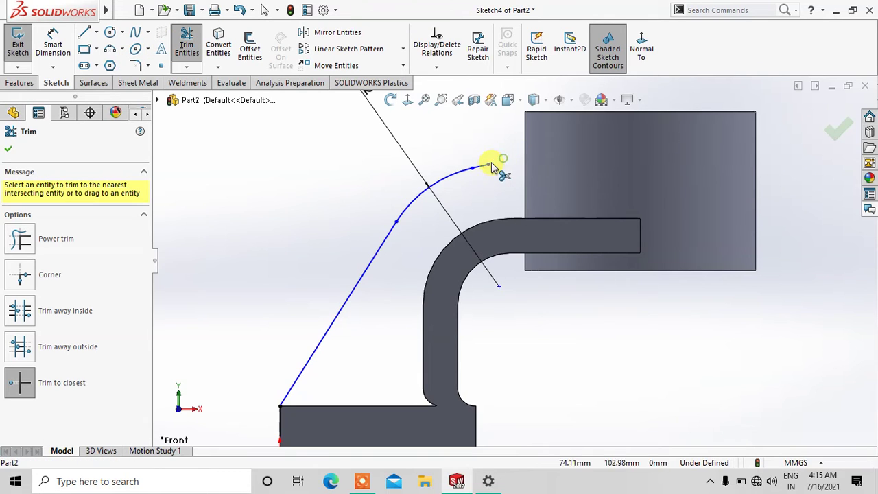
click(84, 32)
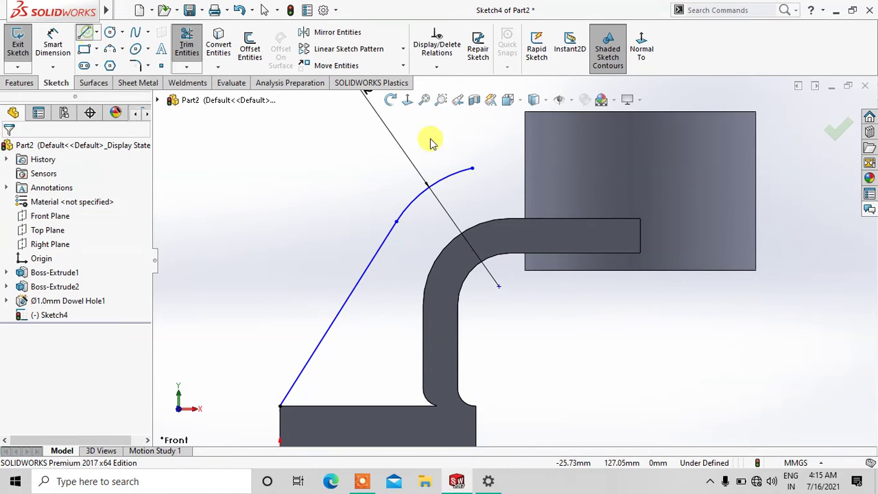
click(472, 170)
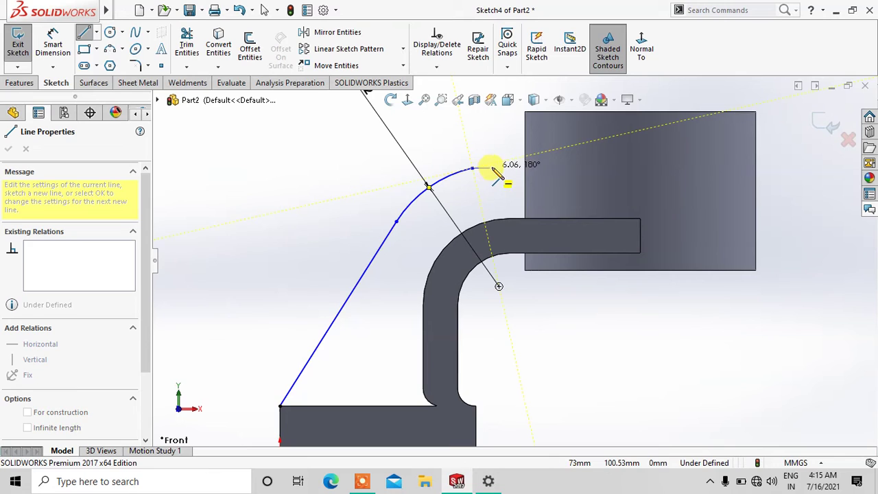
click(499, 168)
key(Escape)
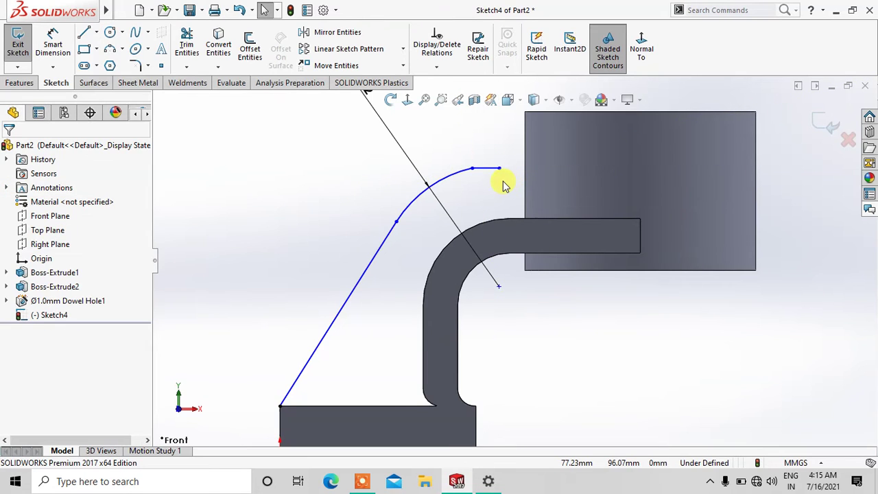
key(ctrl+z)
Step: Draw a new short horizontal line starting at the arc's end
click(84, 32)
scroll(500, 180, down, 2)
click(456, 171)
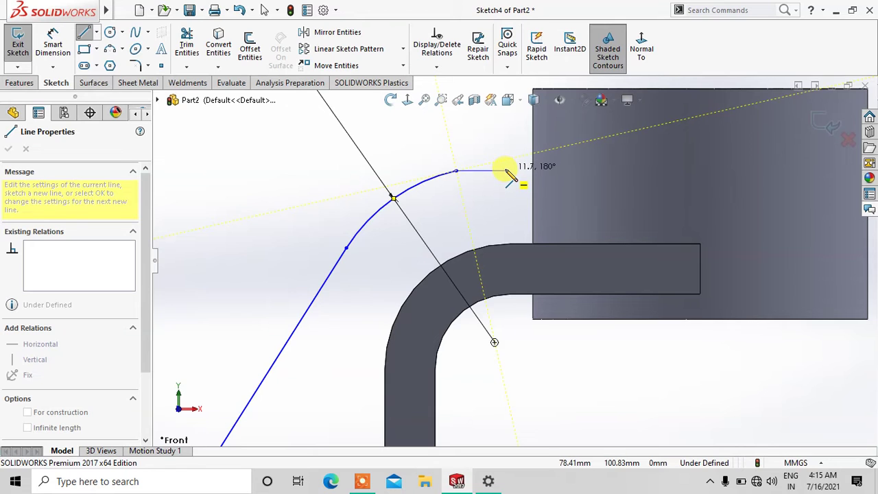
click(505, 171)
key(Escape)
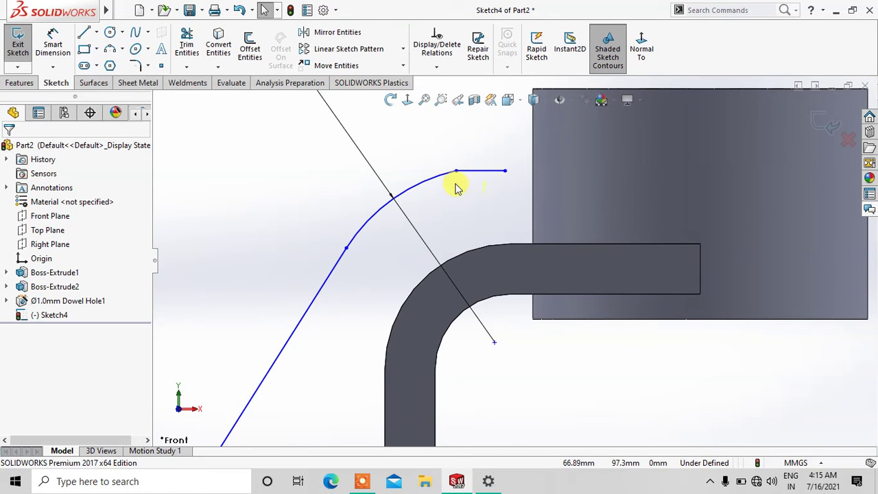
Step: Make the short horizontal line tangent to the R42 curve
click(452, 177)
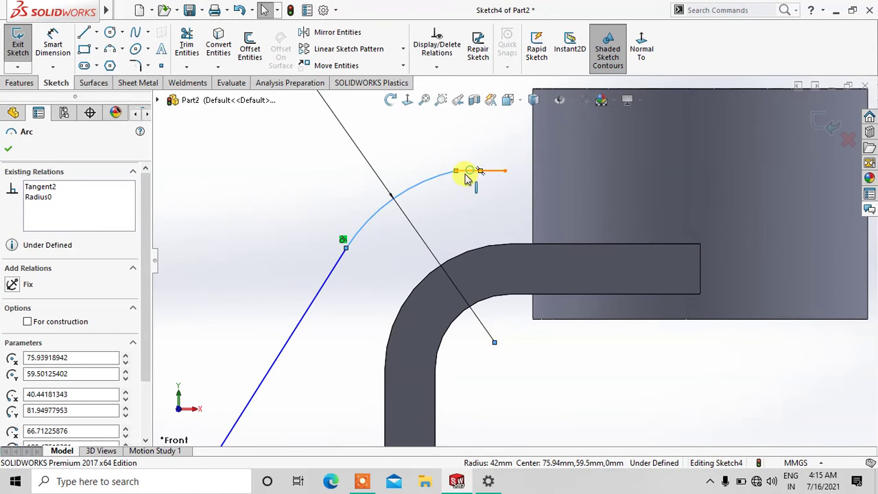
click(480, 171)
click(12, 356)
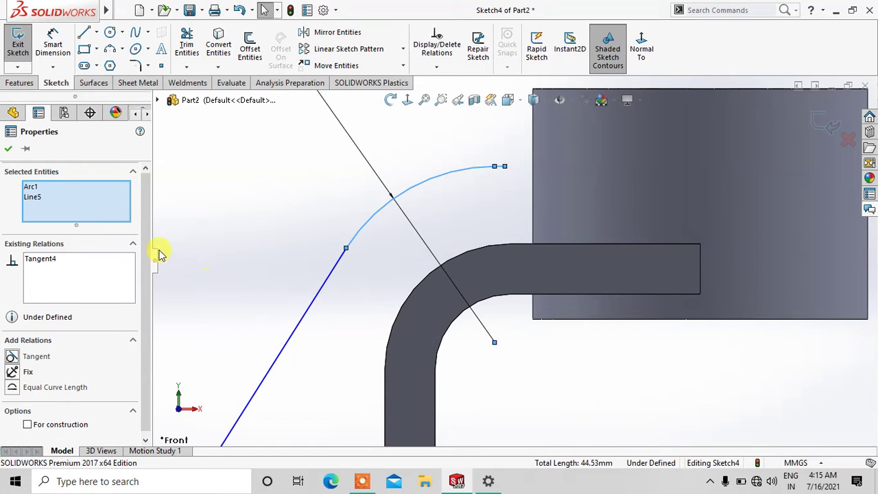
click(8, 149)
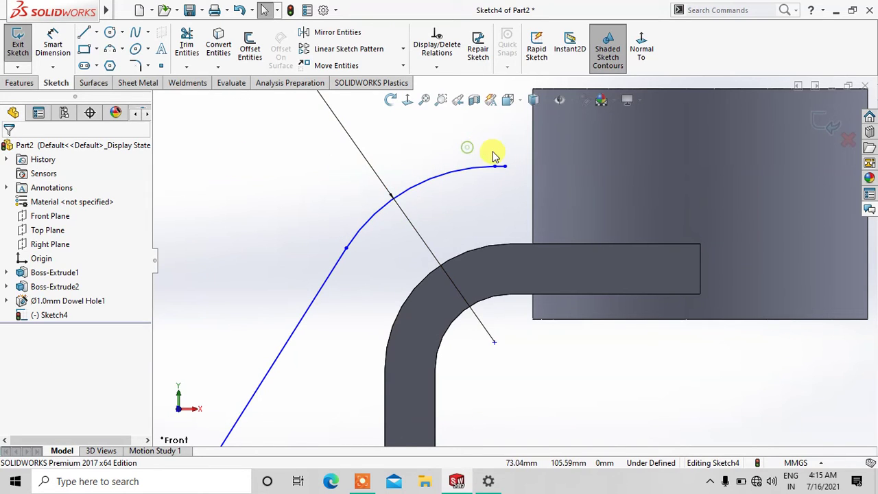
scroll(499, 156, up, 1)
scroll(525, 172, up, 2)
scroll(525, 184, down, 2)
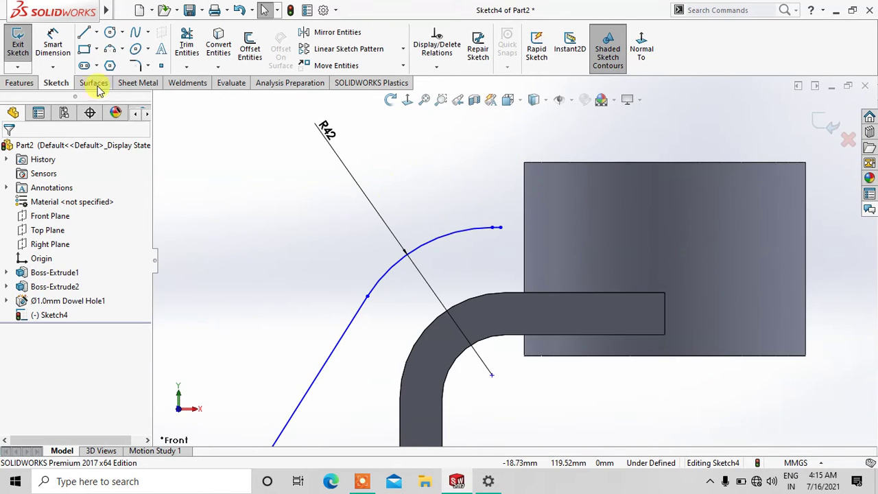
Step: Add a three-point arc from the line's end to the block's left face
click(109, 51)
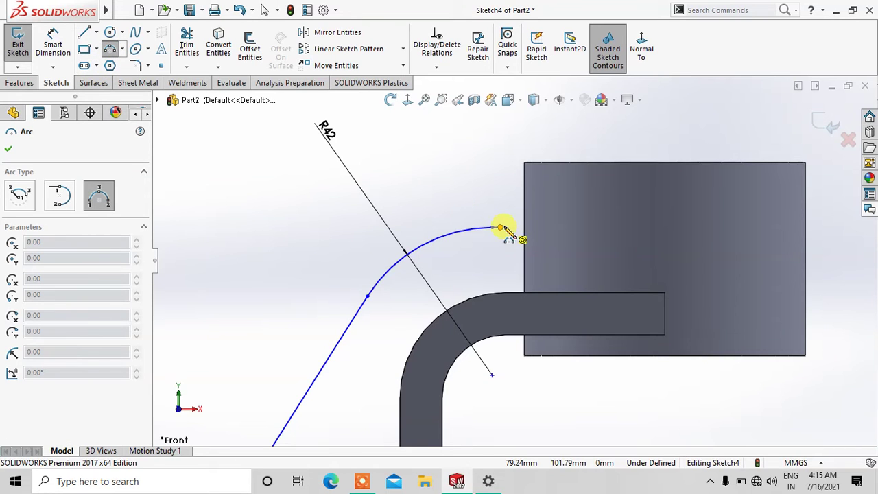
scroll(524, 234, down, 1)
scroll(523, 235, down, 1)
scroll(523, 236, down, 2)
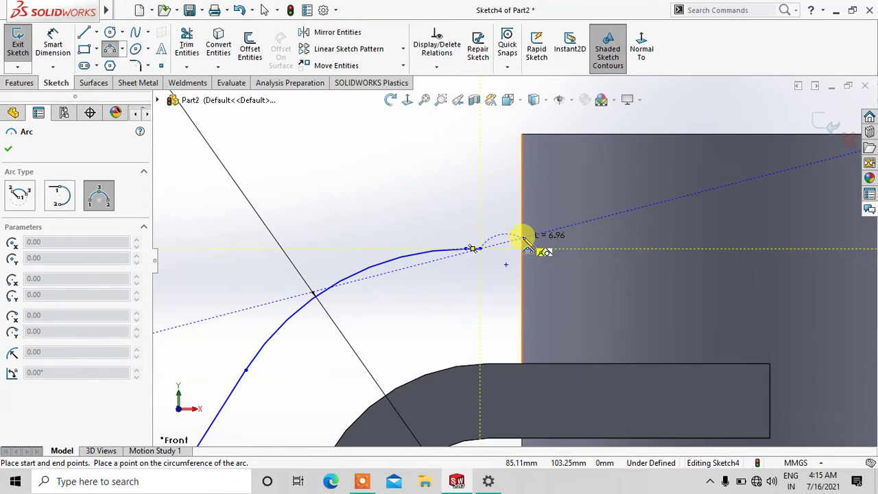
click(521, 232)
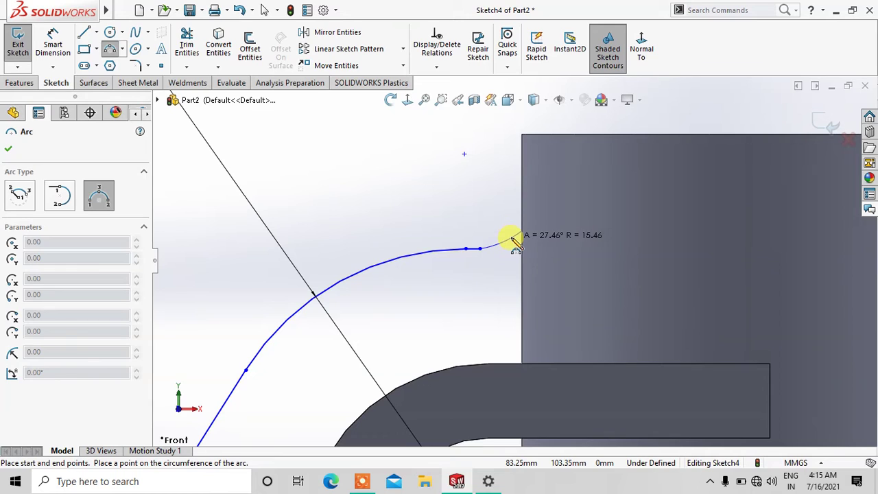
click(512, 236)
click(8, 148)
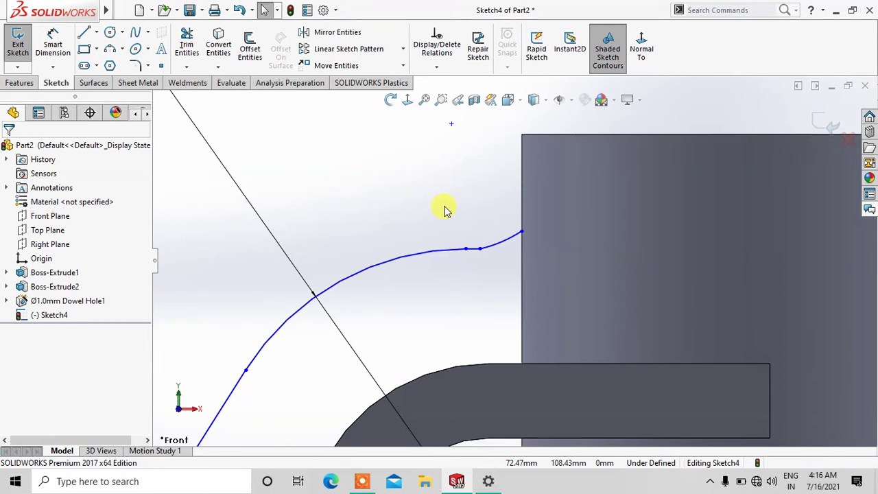
Step: Dimension the small end arc to a radius of 12
key(z)
click(53, 43)
click(504, 243)
click(501, 231)
text(12)
key(Return)
key(Escape)
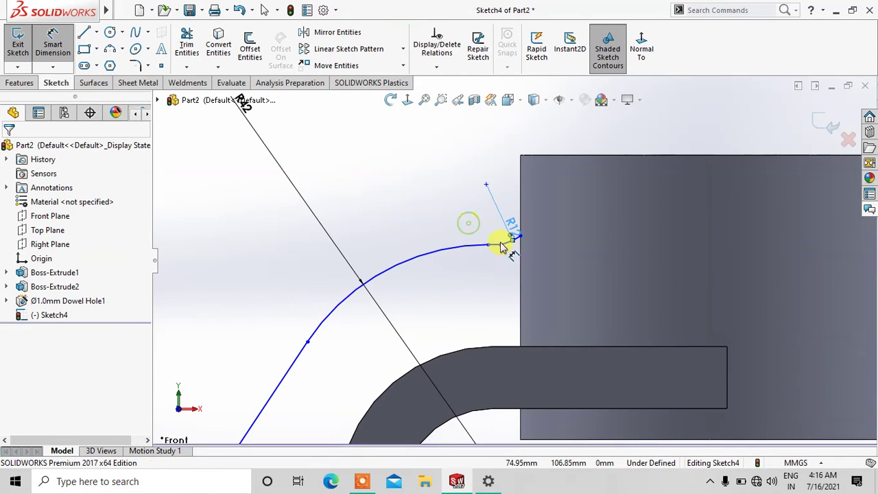
Step: Dimension the short line 24 above the lower arm's top edge
scroll(504, 257, up, 2)
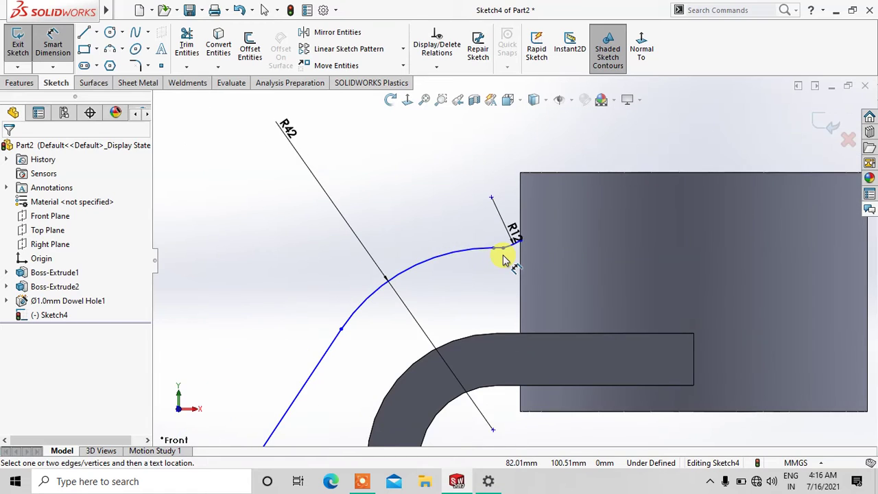
scroll(503, 260, down, 1)
click(498, 246)
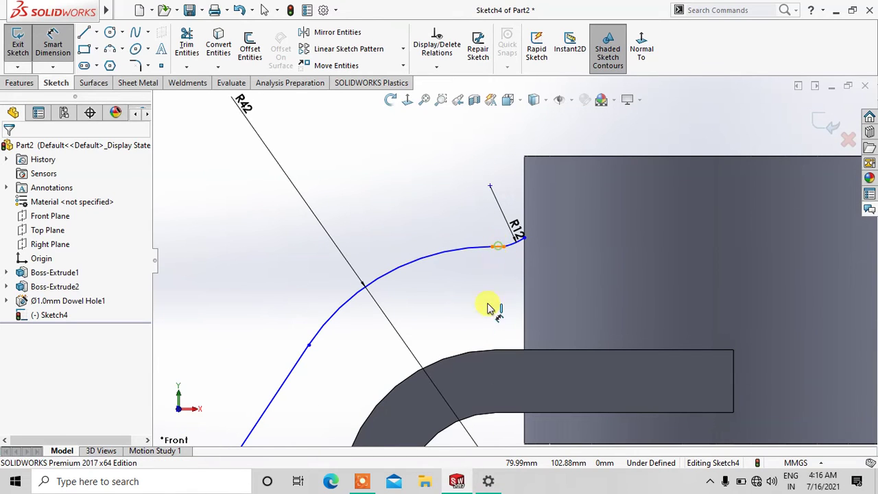
click(490, 352)
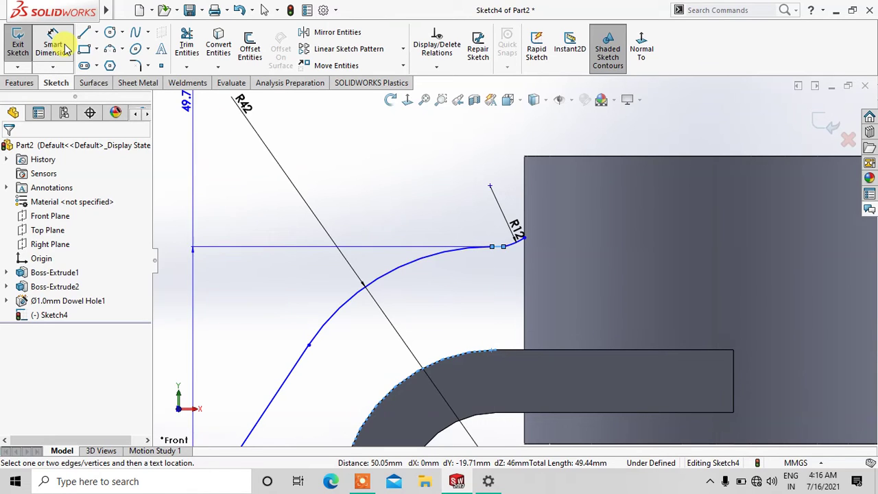
key(Escape)
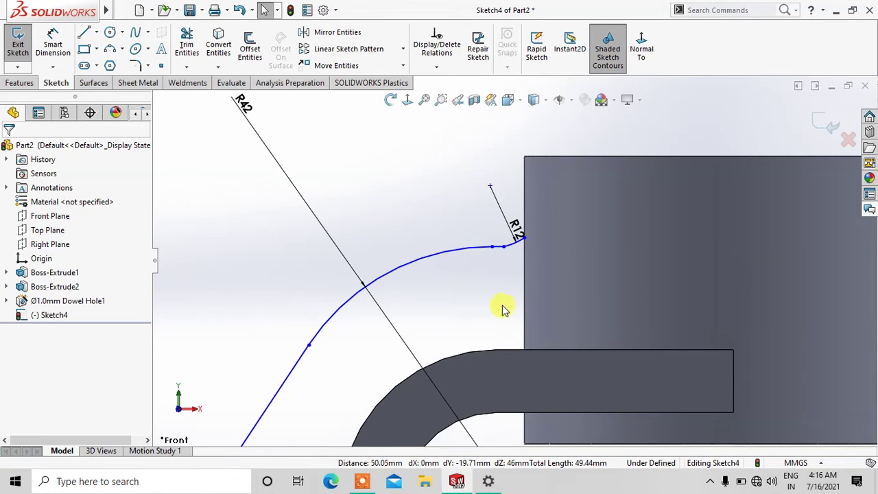
click(69, 48)
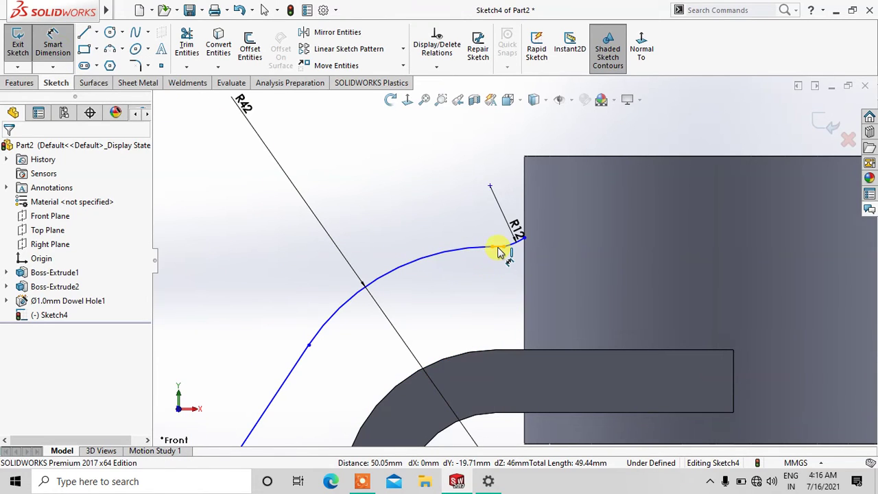
click(498, 248)
click(510, 349)
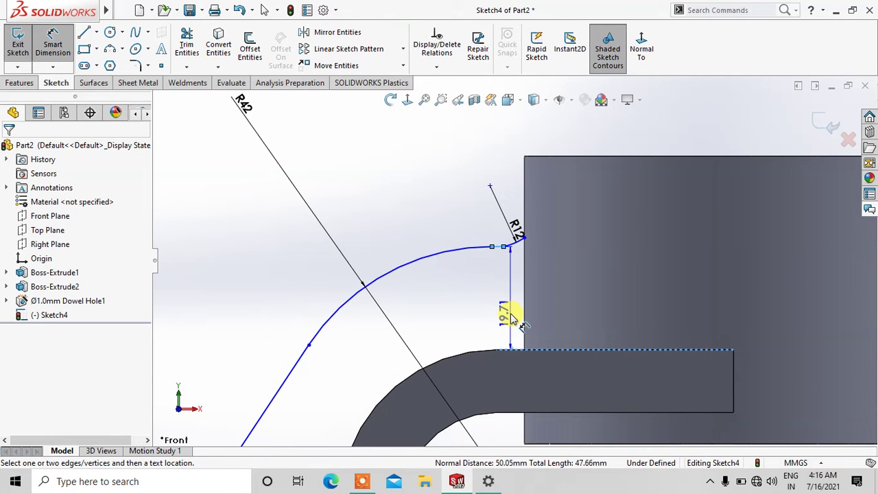
click(510, 317)
text(24)
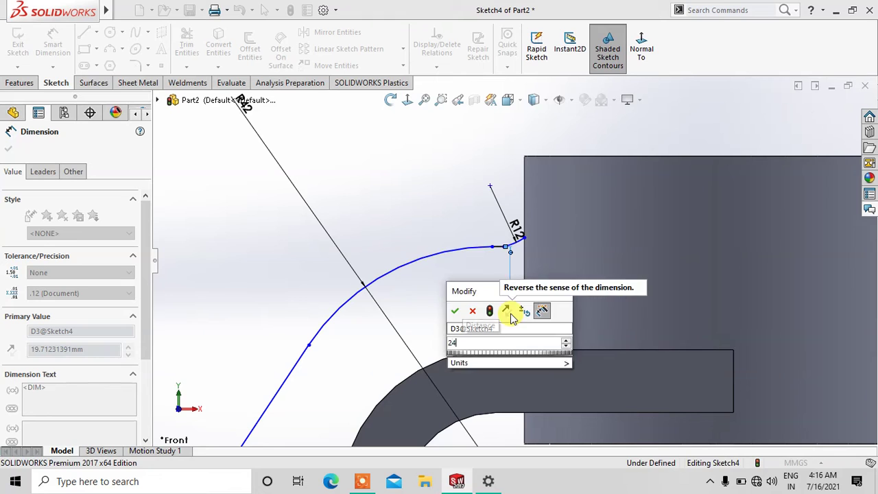
key(Return)
scroll(478, 299, down, 3)
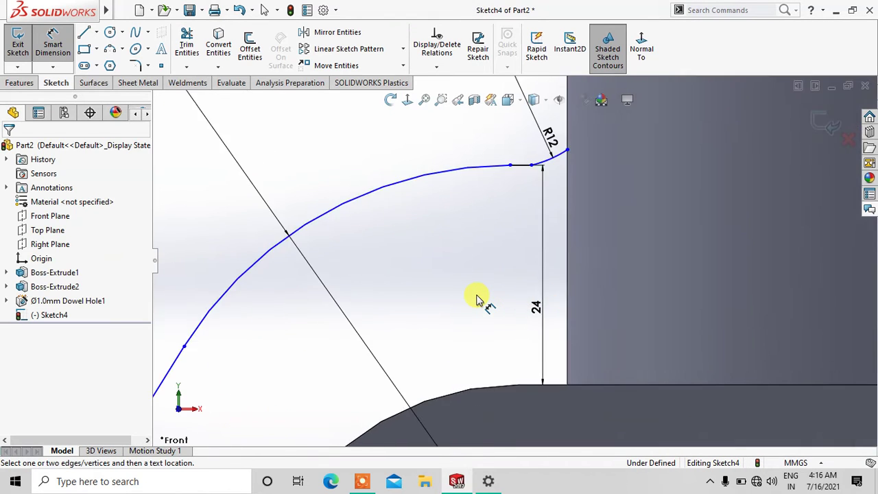
scroll(479, 299, up, 3)
scroll(477, 295, up, 2)
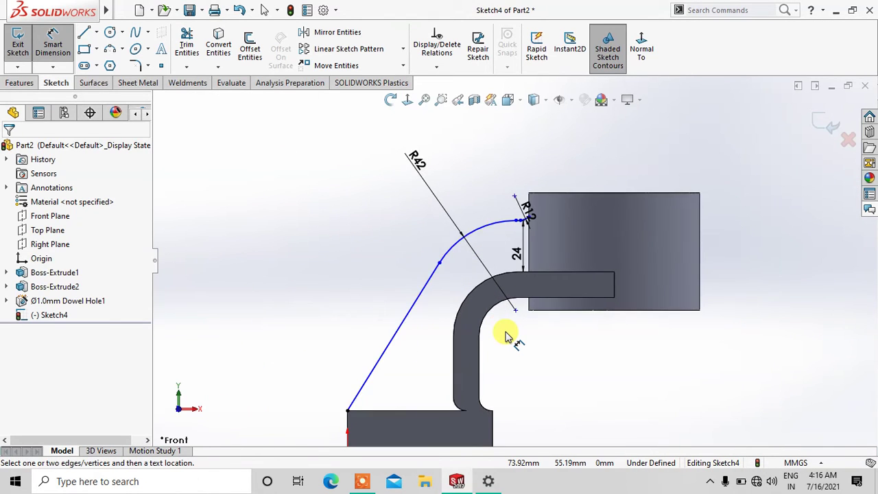
scroll(505, 336, down, 2)
key(Escape)
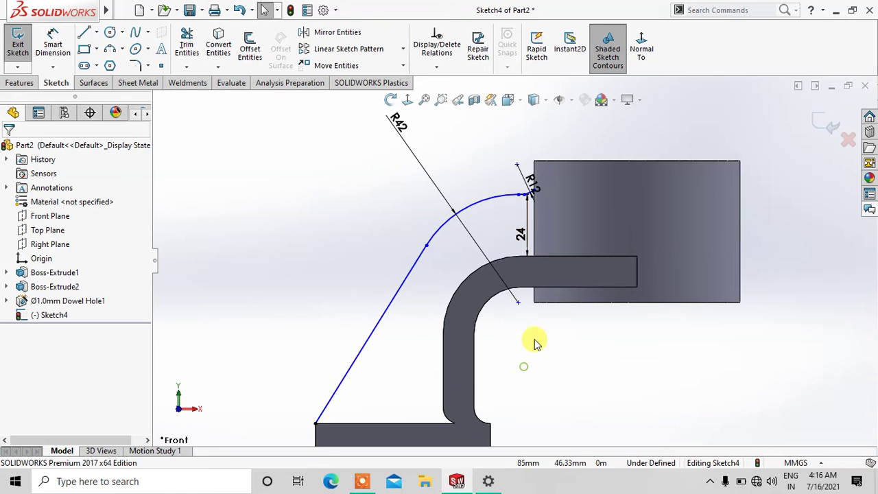
Step: Drag the curve's upper point and its endpoint near the R12 arc to the left
scroll(528, 198, down, 2)
scroll(528, 200, down, 2)
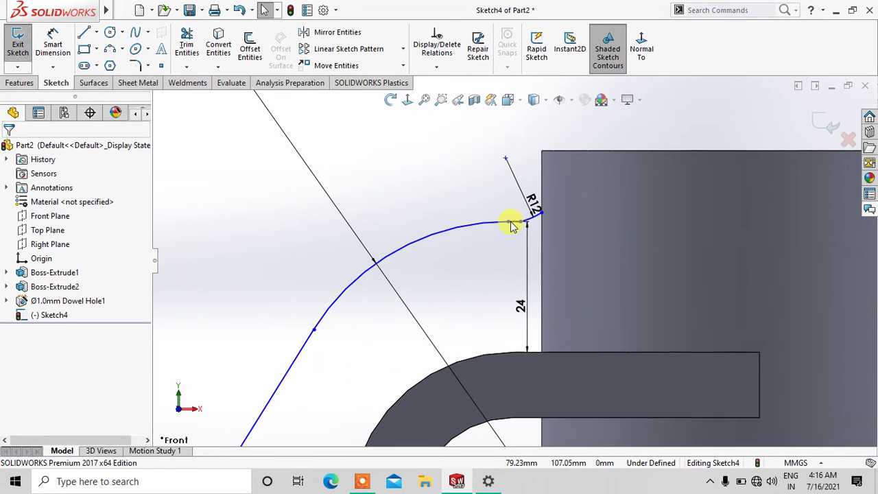
drag(506, 227, 456, 239)
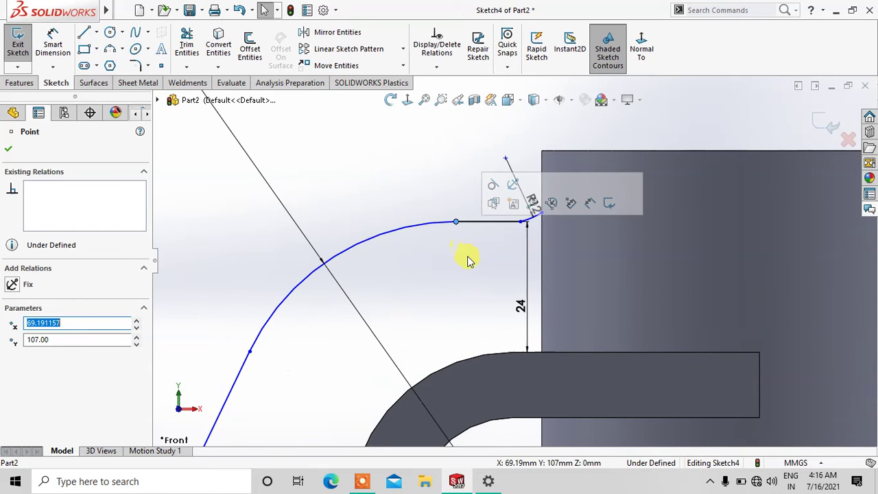
scroll(472, 260, up, 1)
scroll(480, 267, up, 2)
scroll(521, 243, down, 2)
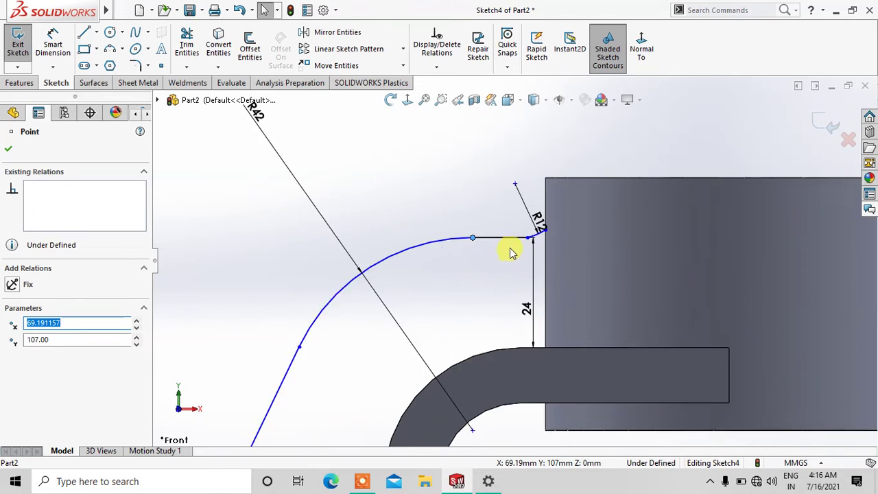
click(529, 235)
drag(527, 238, 513, 236)
click(500, 273)
scroll(494, 274, up, 1)
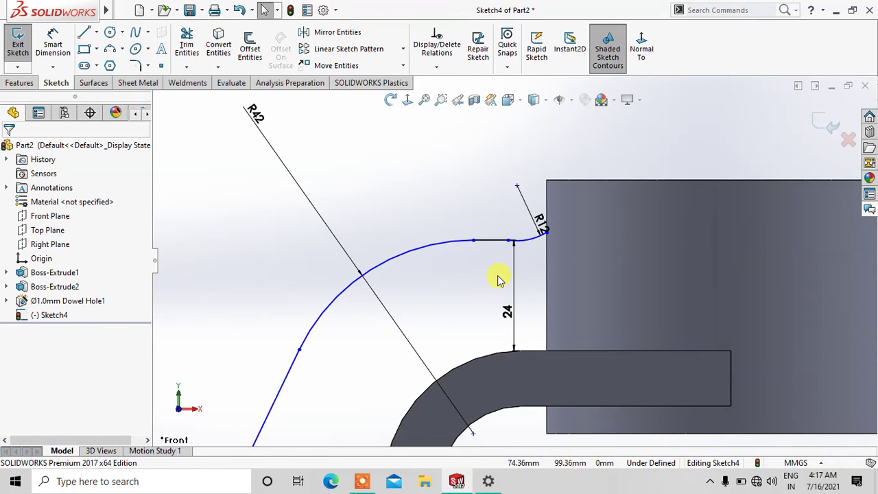
key(ctrl+z)
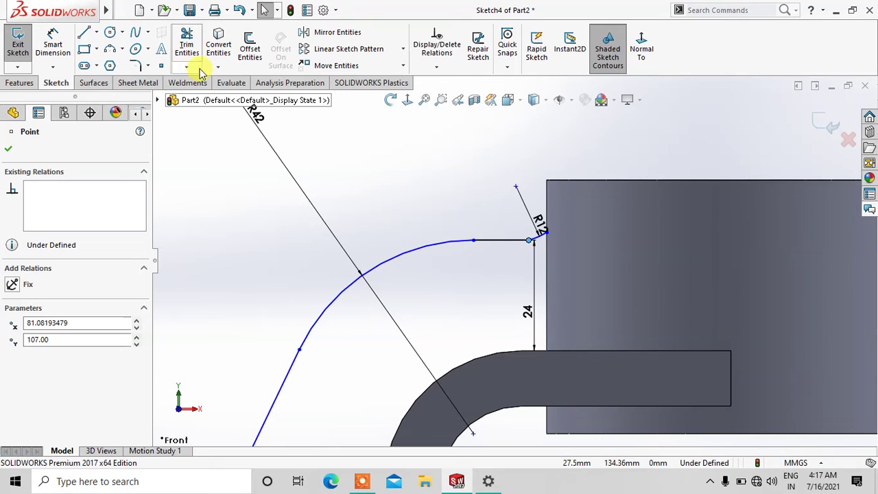
click(316, 106)
key(t)
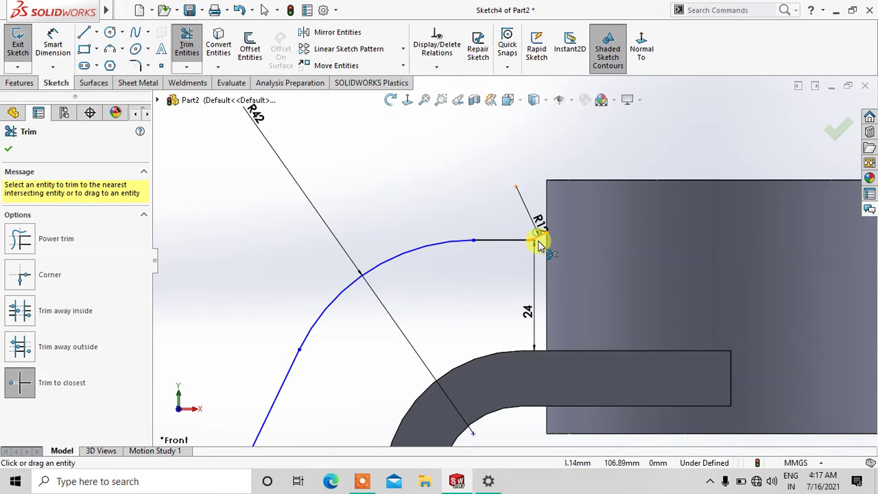
click(539, 236)
key(Escape)
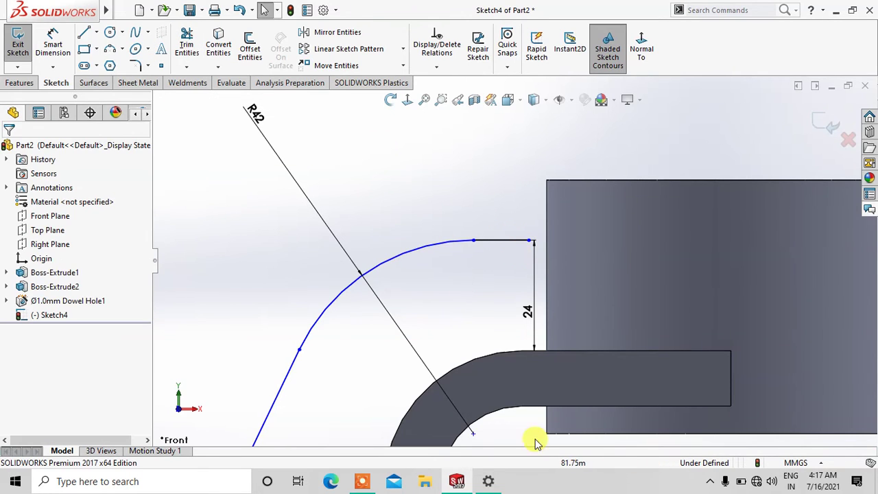
drag(531, 314, 493, 312)
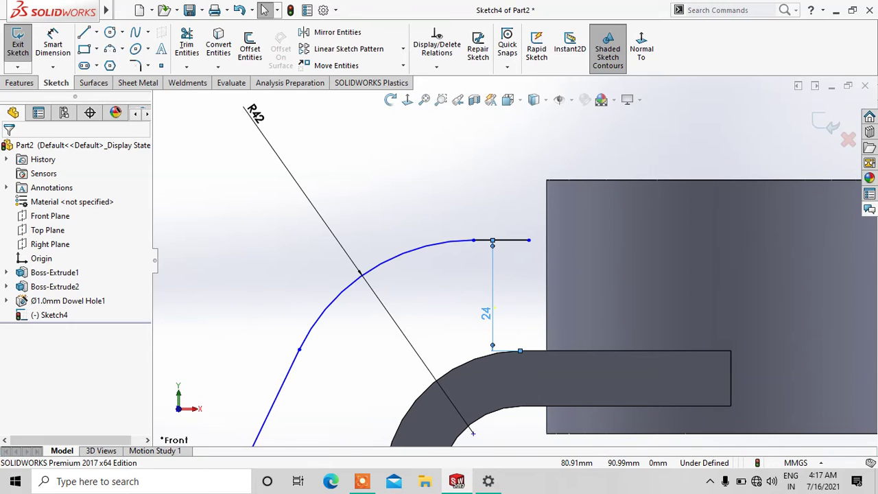
click(534, 249)
click(529, 241)
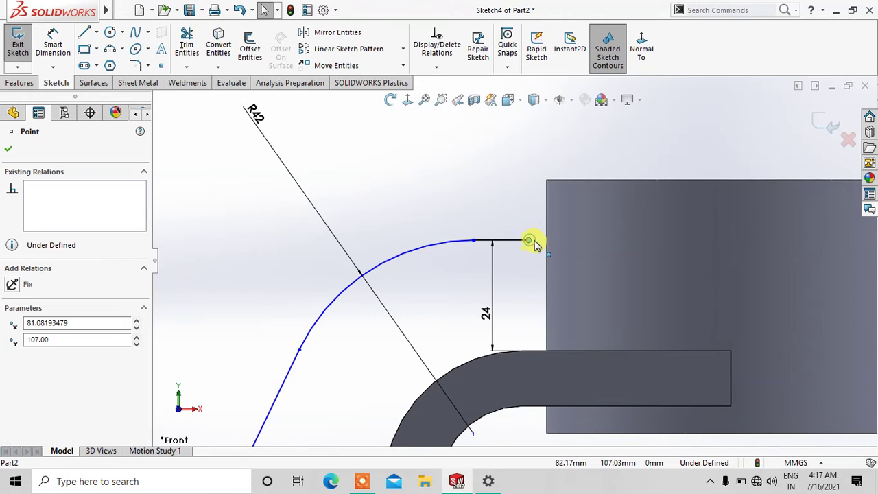
drag(542, 240, 546, 241)
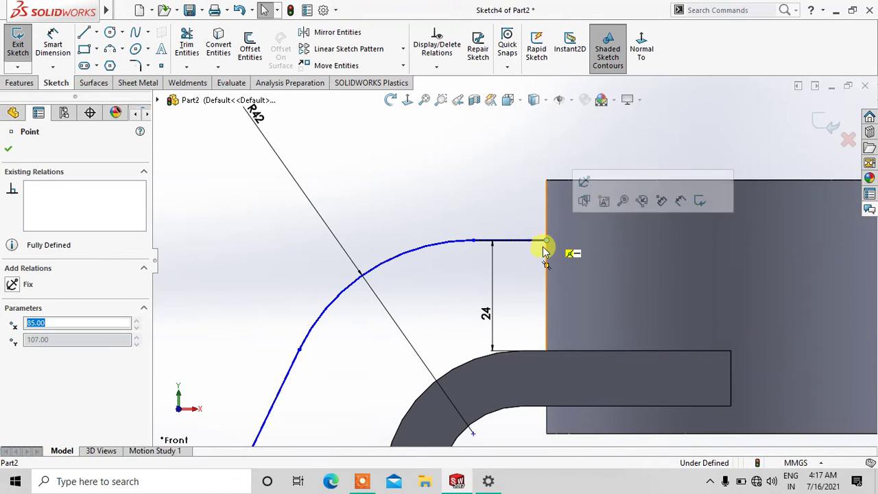
click(532, 263)
scroll(517, 270, up, 1)
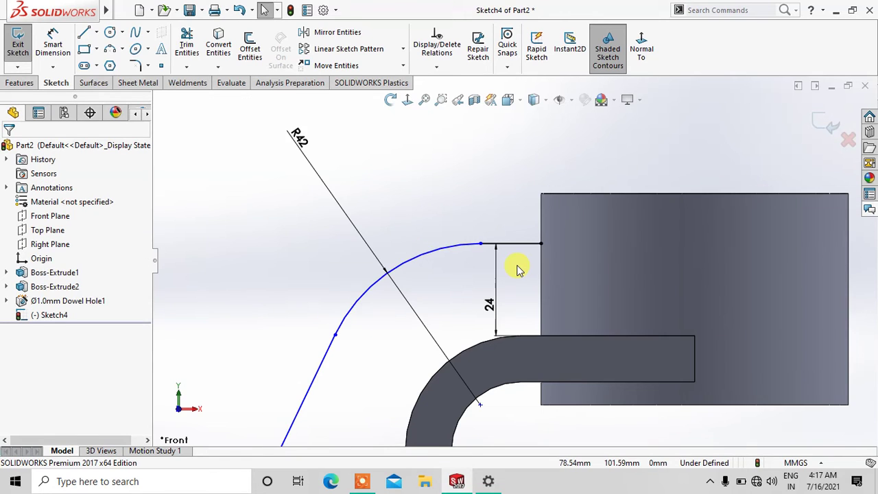
scroll(529, 259, up, 1)
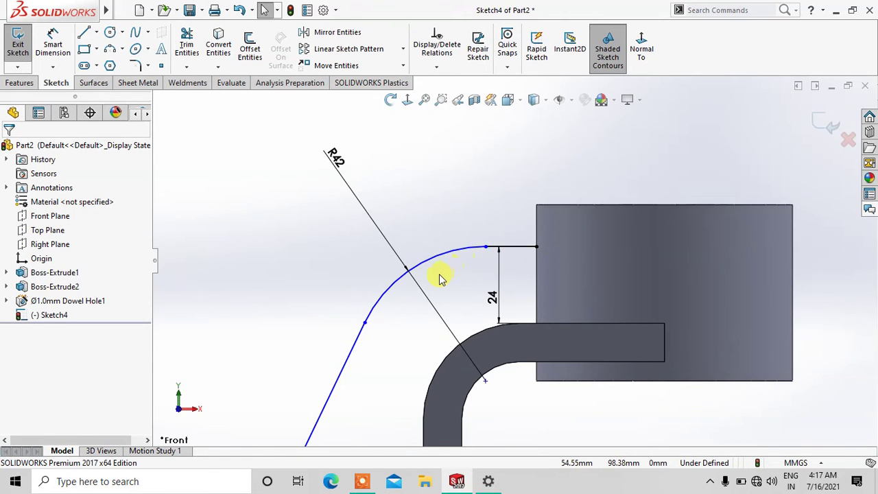
scroll(441, 277, up, 1)
scroll(441, 277, up, 1)
scroll(453, 350, down, 1)
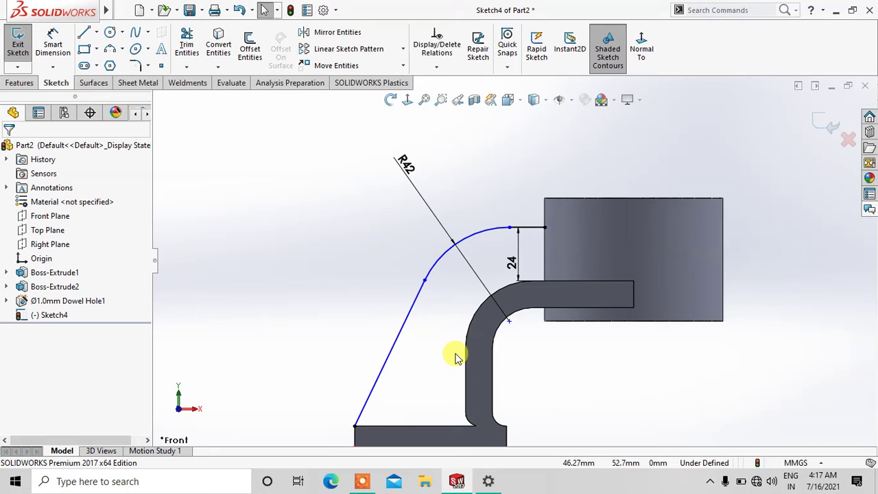
Step: Show the Selection Filter toolbar with F5 and start Smart Dimension
key(F5)
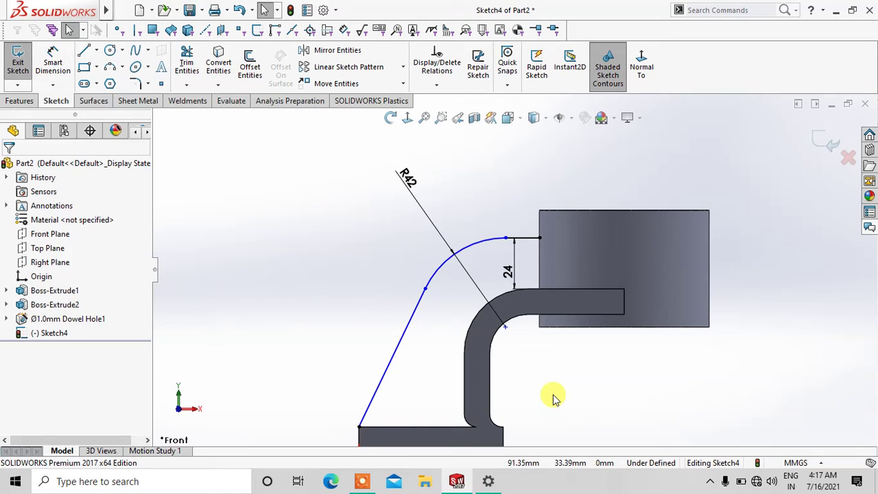
click(53, 62)
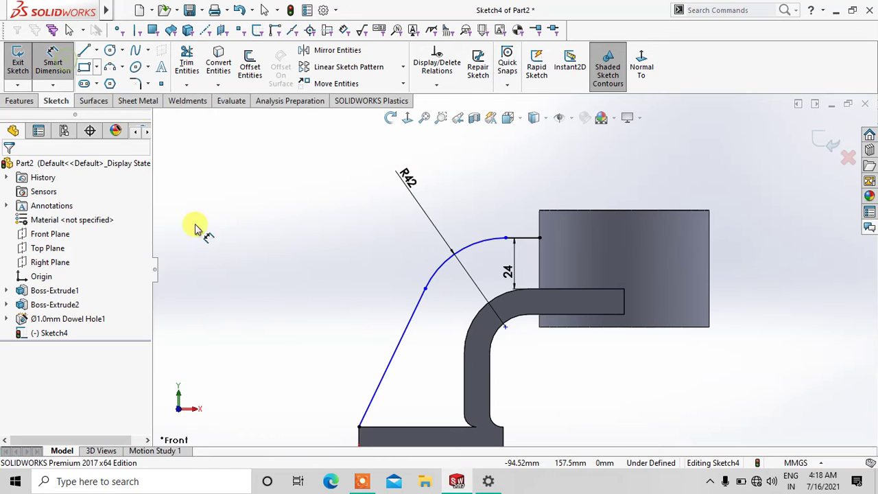
Step: Dimension the sloped rib line at 65° to the base edge and exit the sketch
click(378, 384)
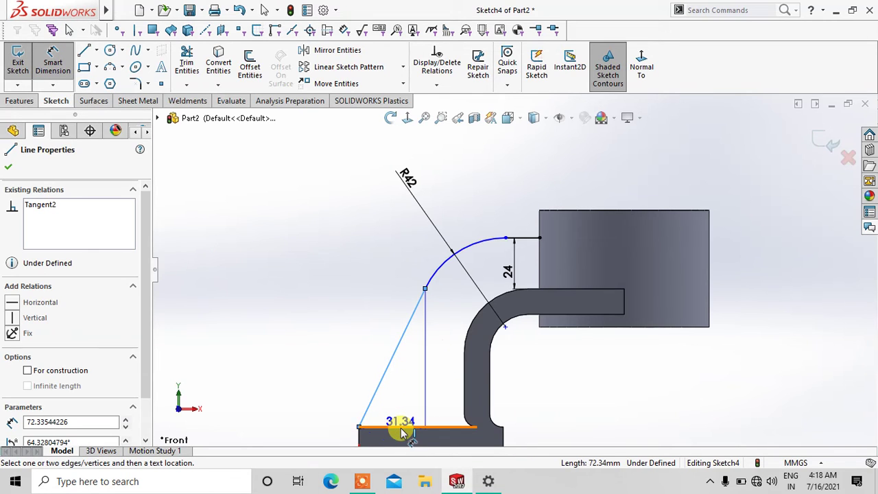
click(402, 427)
click(408, 390)
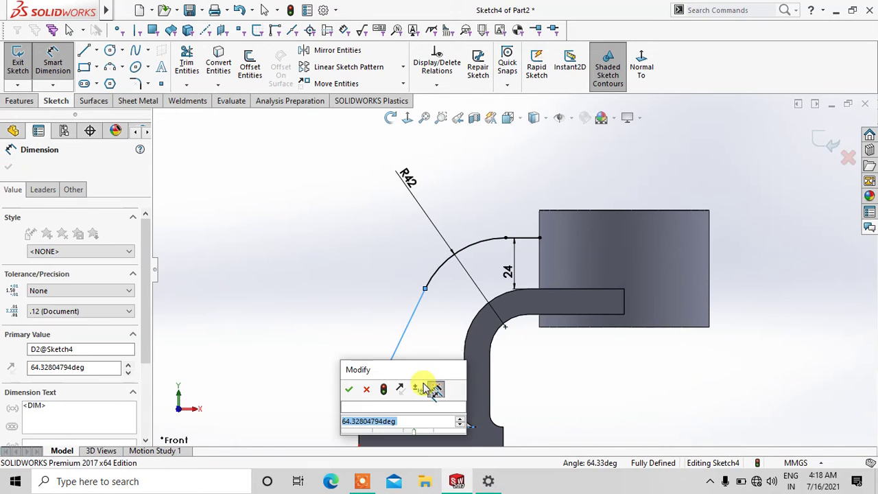
text(65)
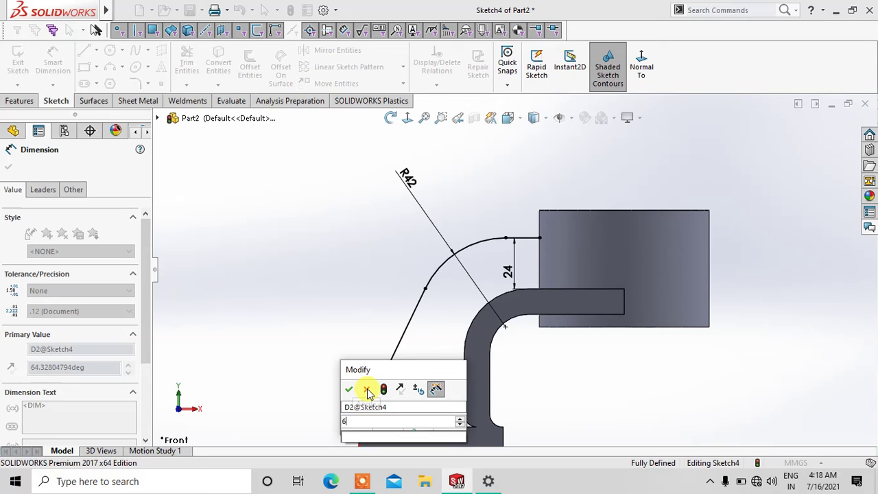
key(Return)
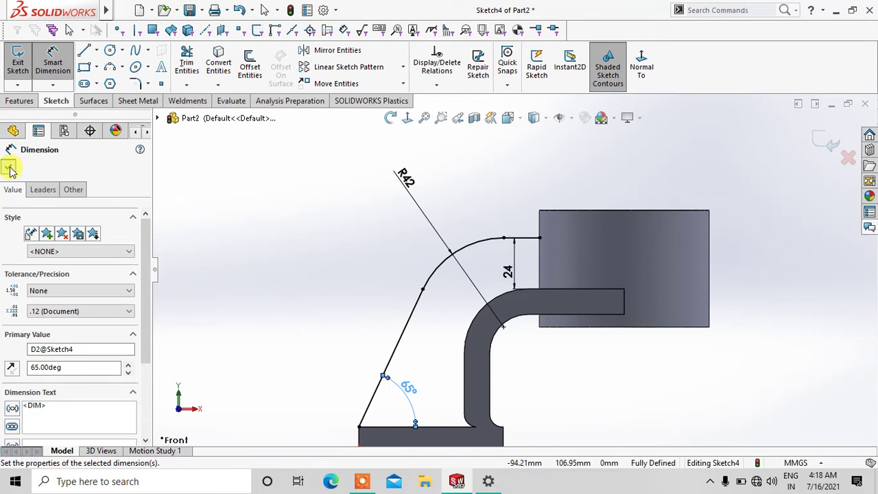
click(9, 167)
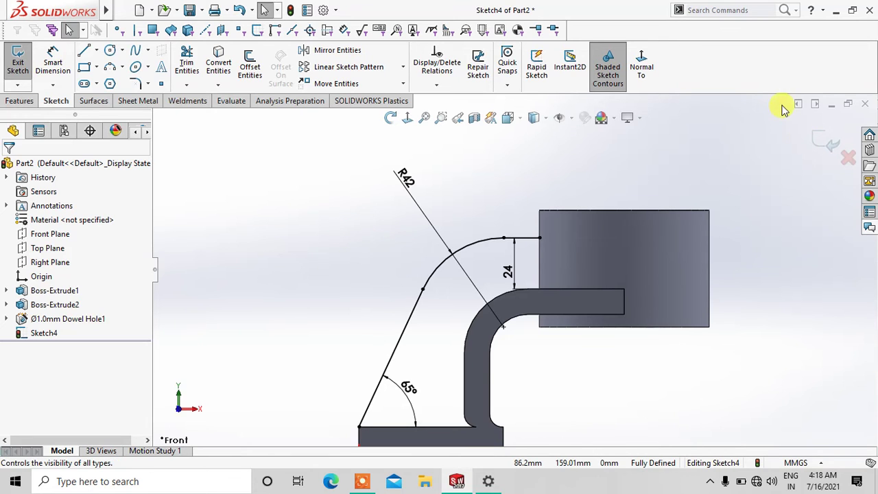
click(828, 142)
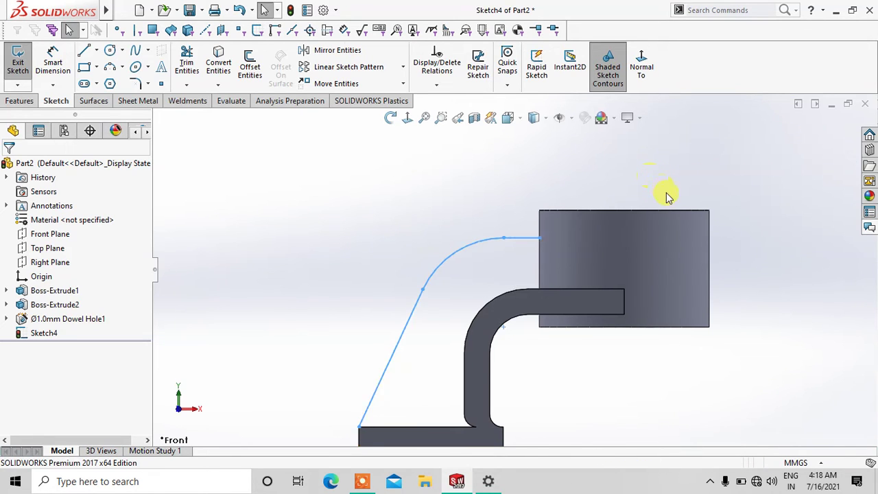
Step: Create Rib1 from the sketch with a thickness of 14 mm
click(421, 52)
middle_drag(421, 324, 410, 310)
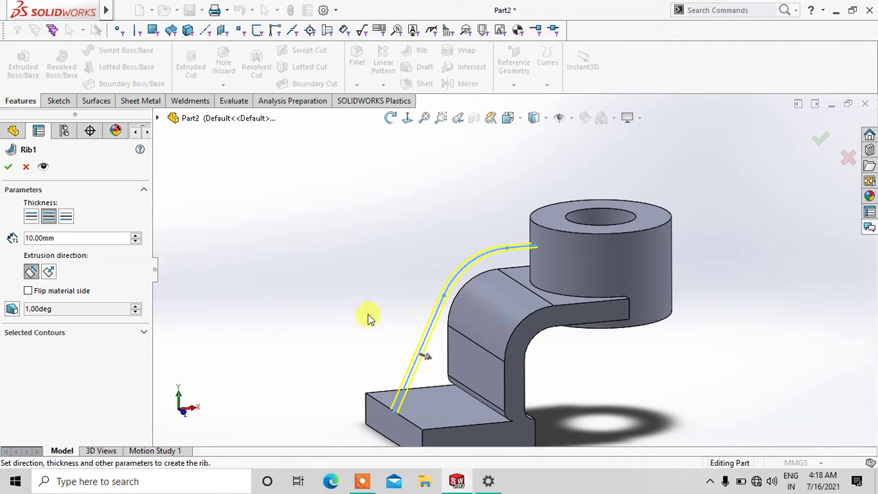
text(14)
key(Return)
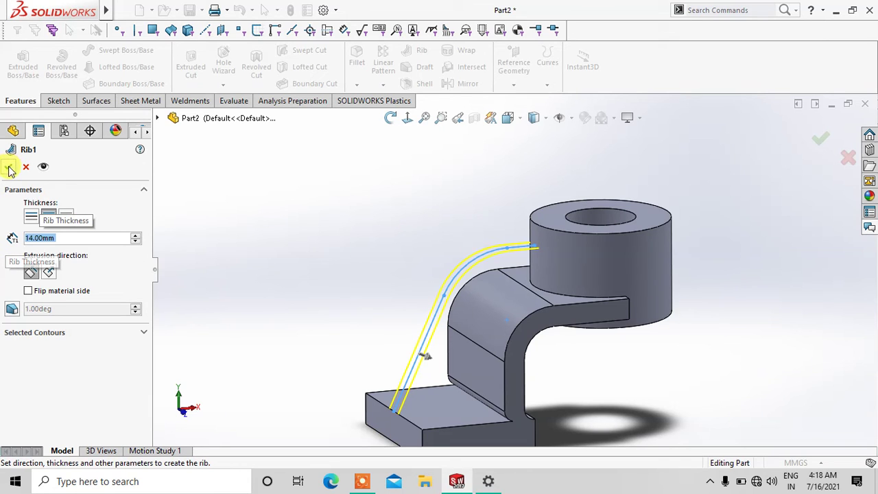
click(10, 170)
mouse_move(398, 240)
middle_down()
mouse_move(396, 182)
mouse_move(402, 251)
middle_up()
scroll(558, 261, down, 3)
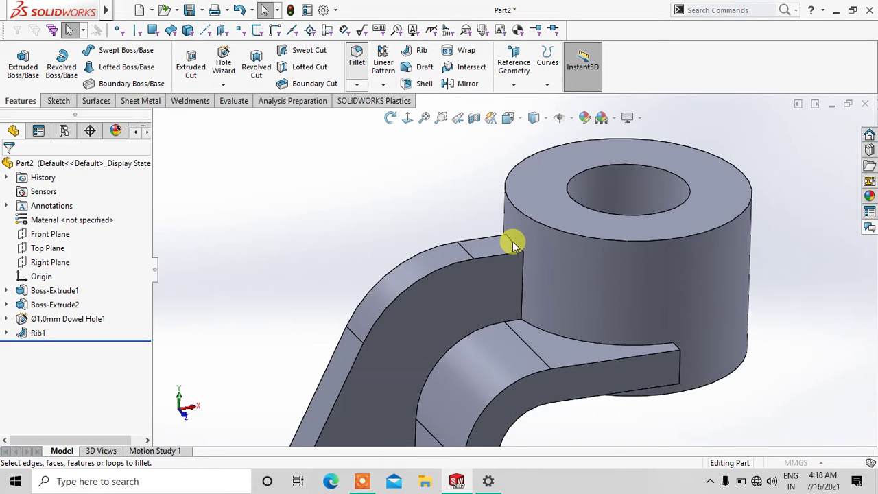
Step: Fillet the rib-to-boss junction edge with a 12 mm radius
click(512, 245)
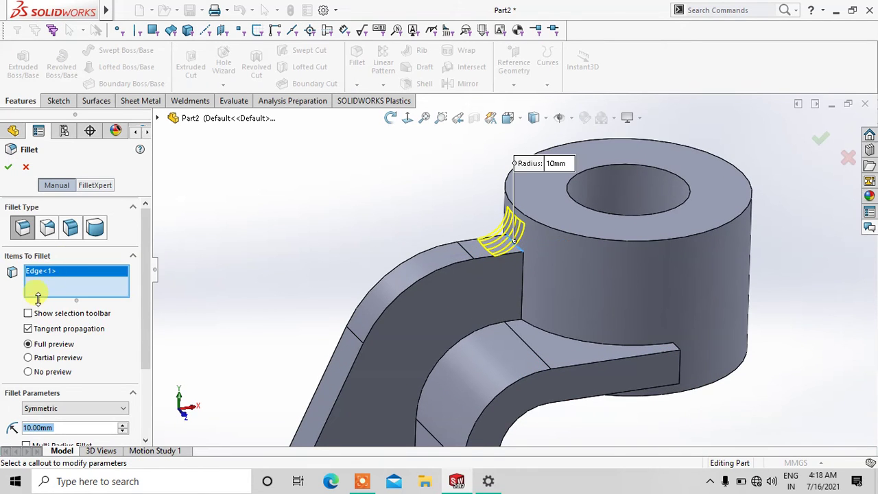
text(12)
key(Return)
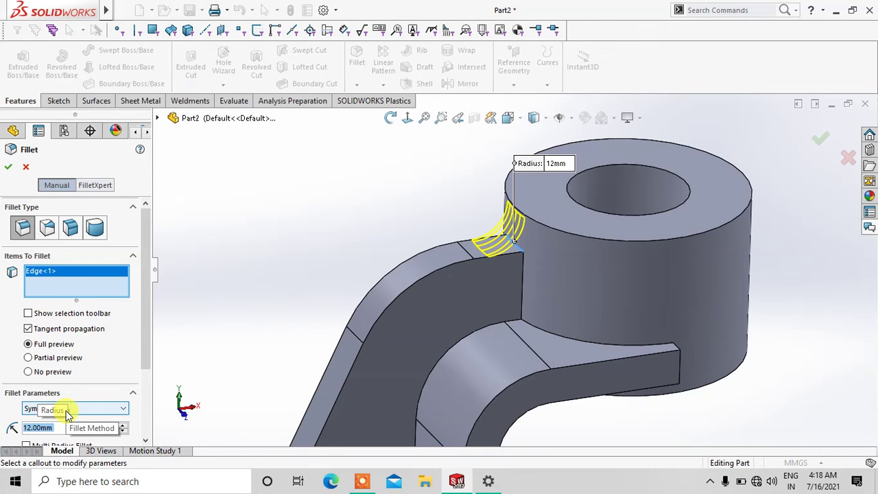
click(8, 166)
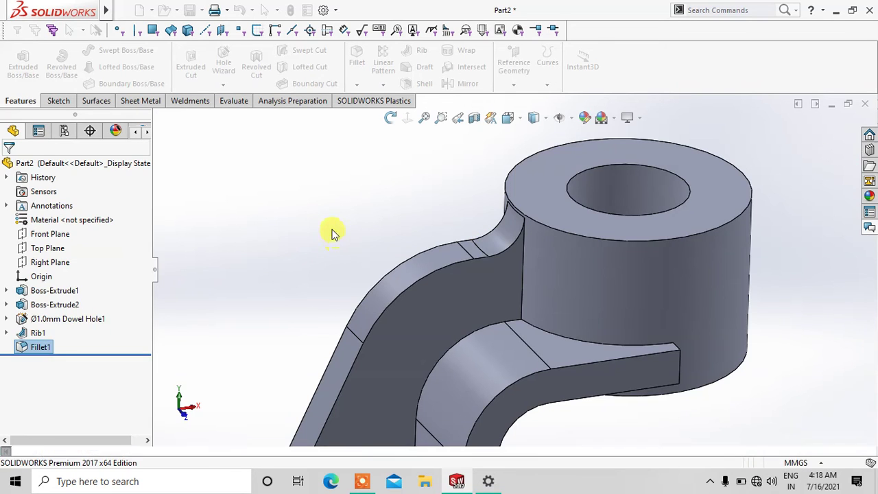
mouse_move(334, 228)
middle_down()
mouse_move(384, 201)
mouse_move(349, 219)
mouse_move(353, 227)
mouse_move(343, 215)
mouse_move(338, 244)
middle_up()
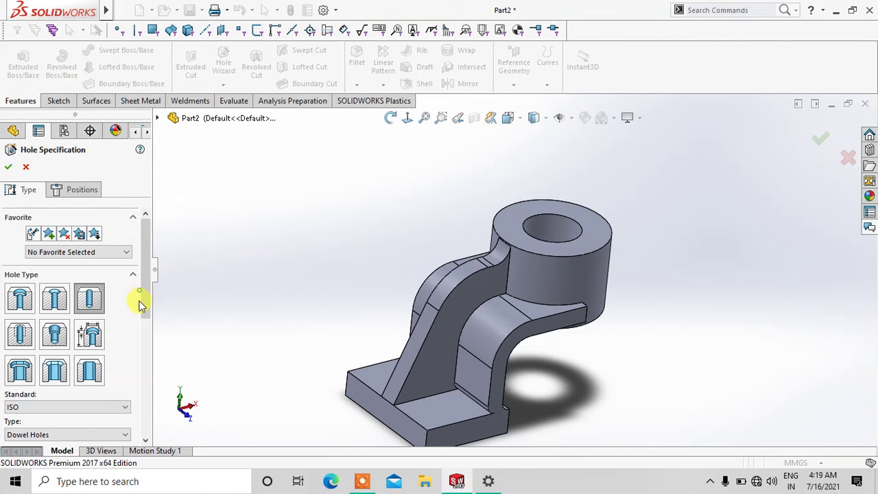
Step: Switch the 16 mm dowel hole to positioning in a 3D sketch, facing the base plate
drag(144, 299, 154, 415)
text(16)
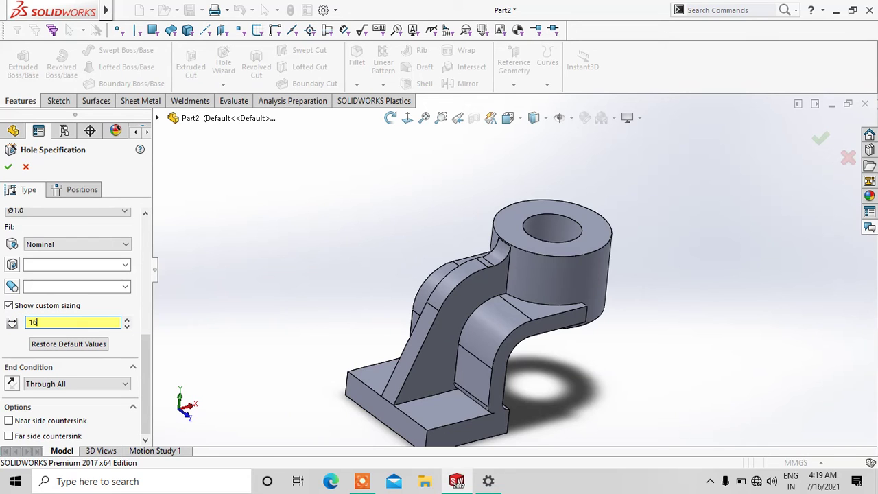
click(57, 192)
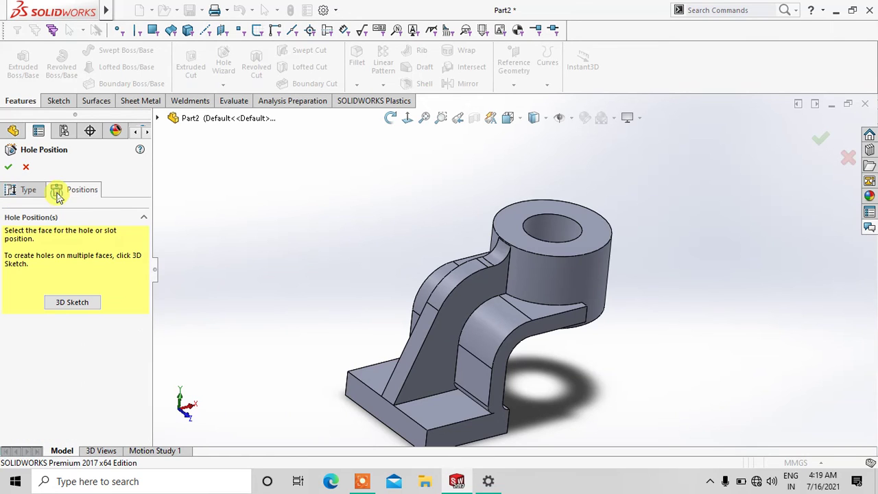
click(67, 310)
mouse_move(362, 411)
middle_down()
mouse_move(489, 371)
mouse_move(491, 328)
middle_up()
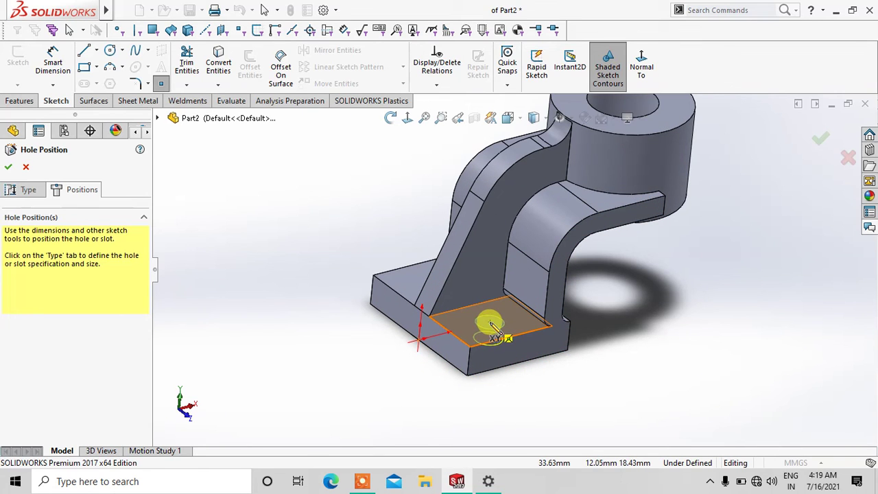
Step: Place the hole centre on the base's top face, 20 mm from the bottom edge
click(491, 328)
click(407, 117)
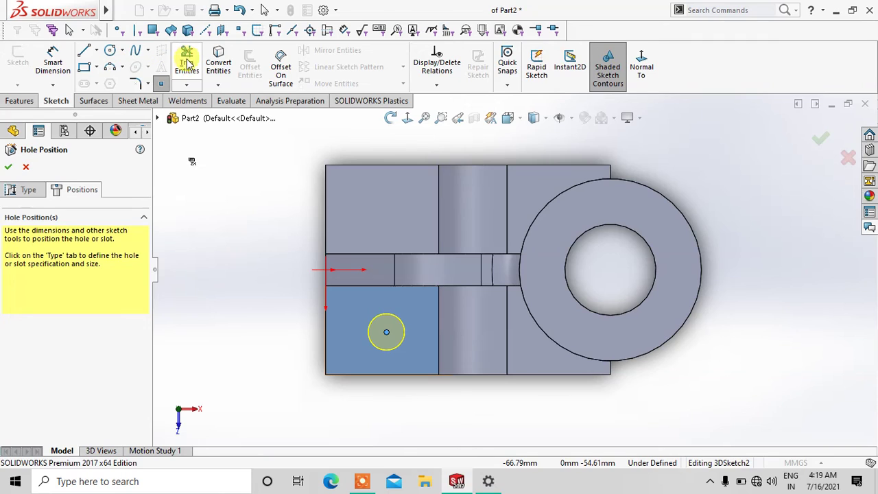
click(53, 62)
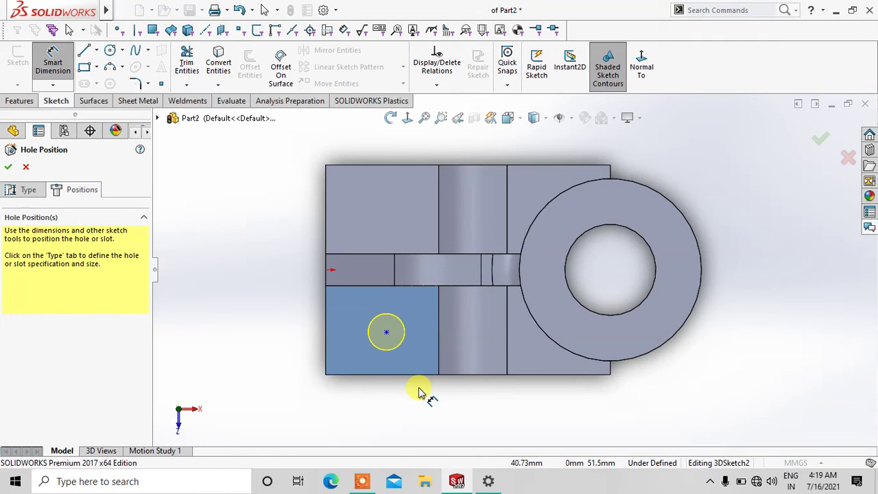
click(394, 374)
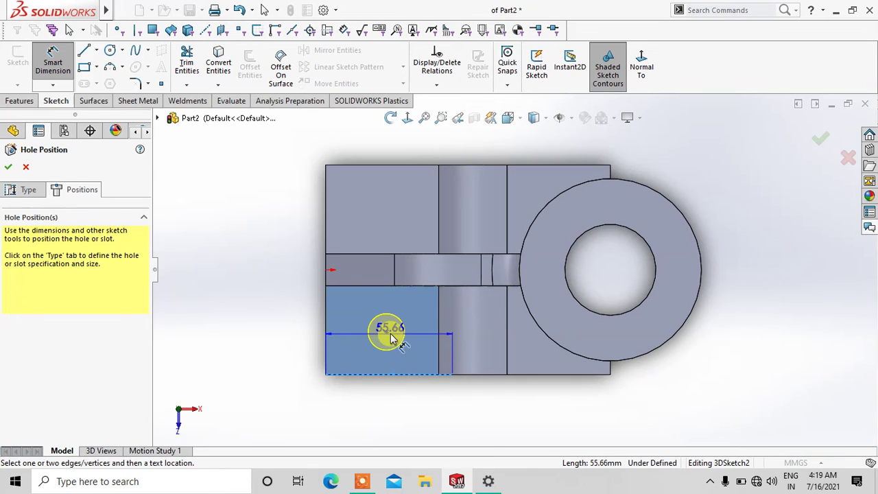
click(386, 333)
click(318, 350)
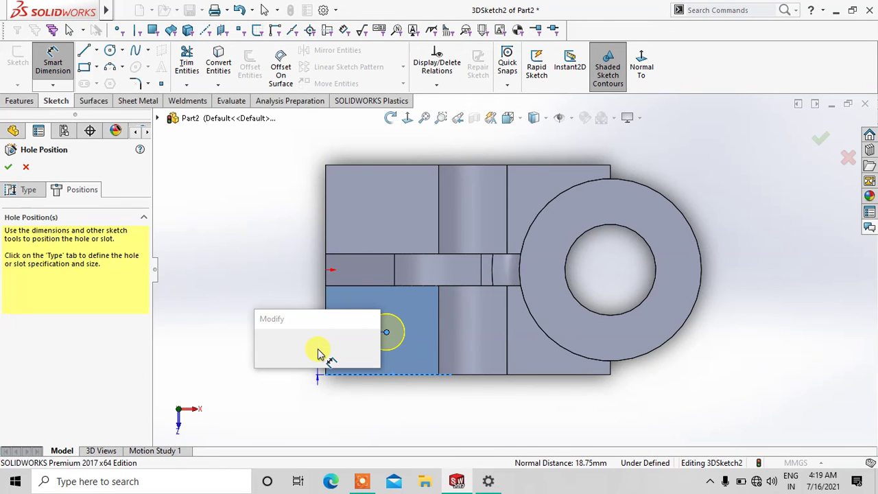
text(20)
key(Return)
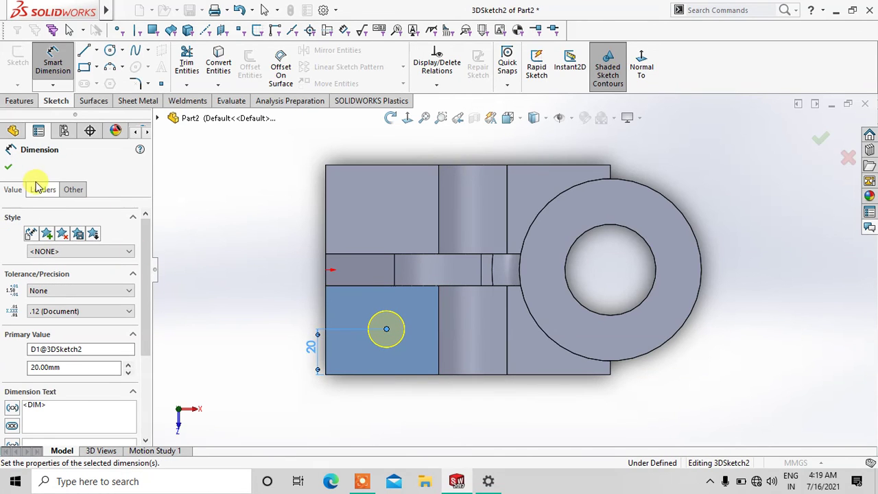
click(9, 171)
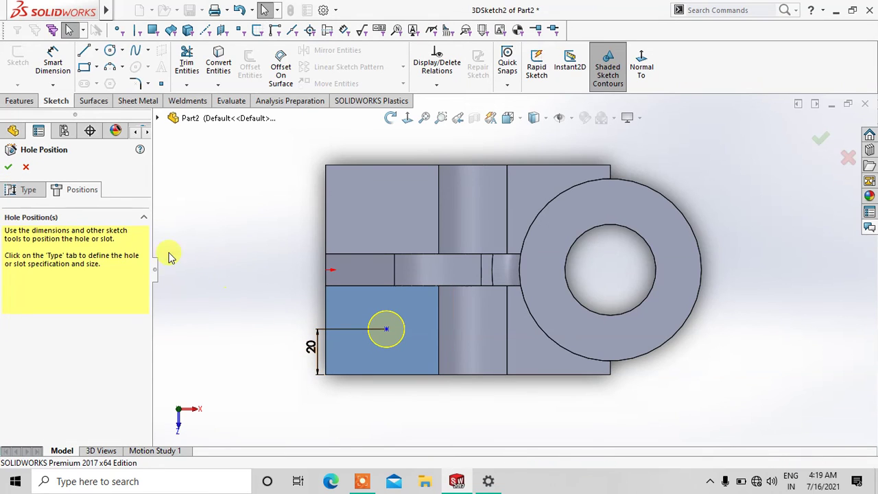
Step: Set the hole centre 28 mm from the left edge and create the hole
click(370, 330)
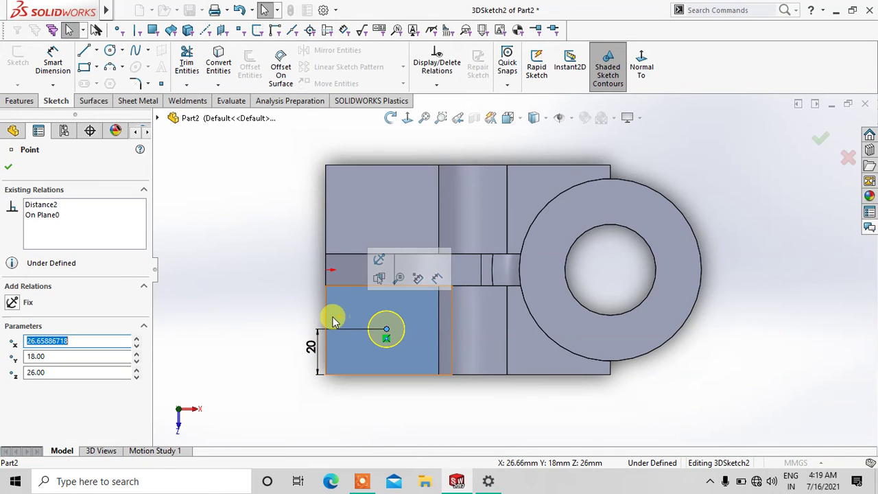
key(Escape)
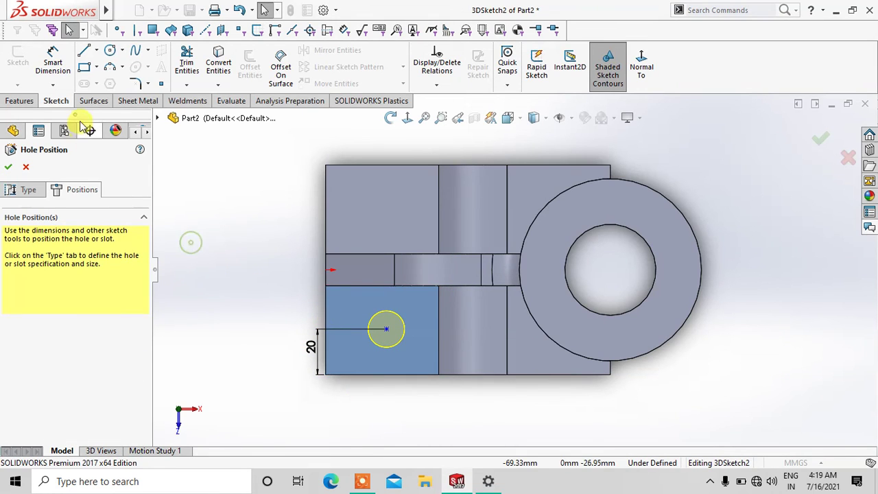
click(53, 61)
click(386, 330)
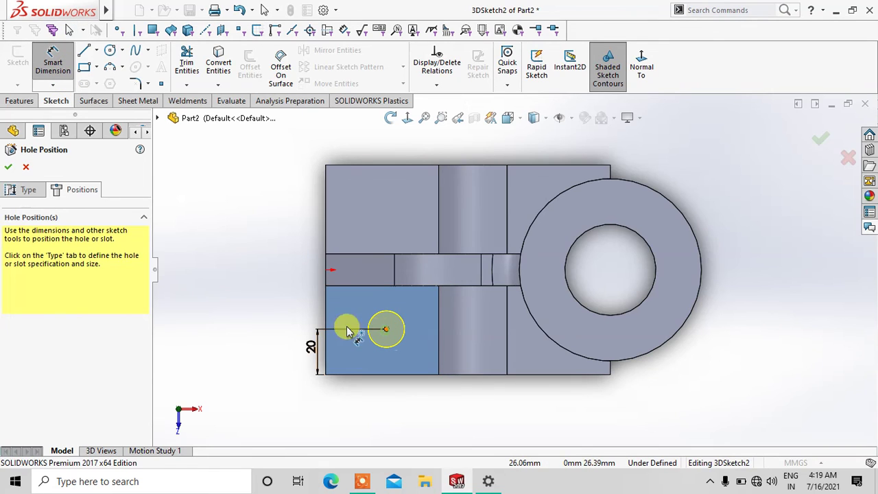
click(325, 328)
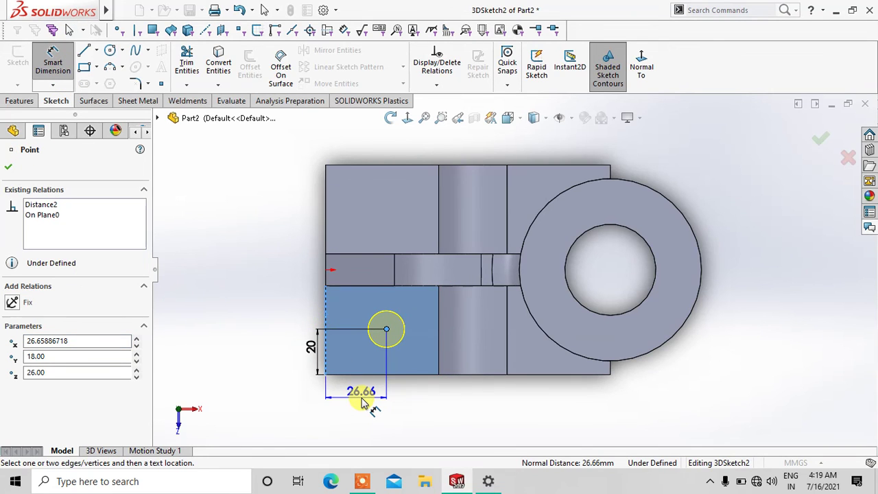
click(363, 403)
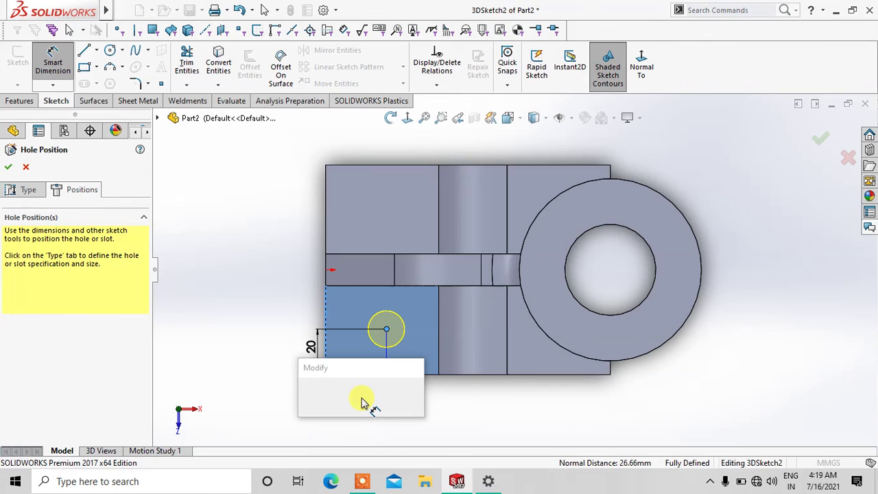
text(28)
key(Return)
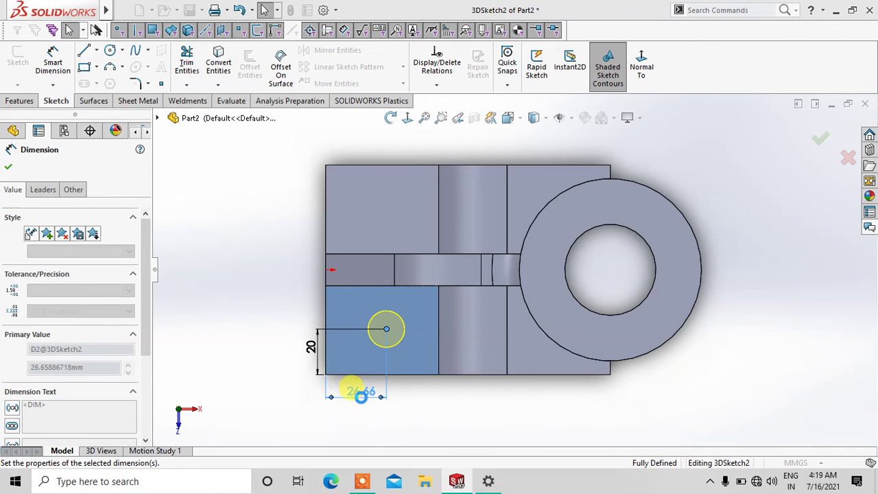
click(291, 363)
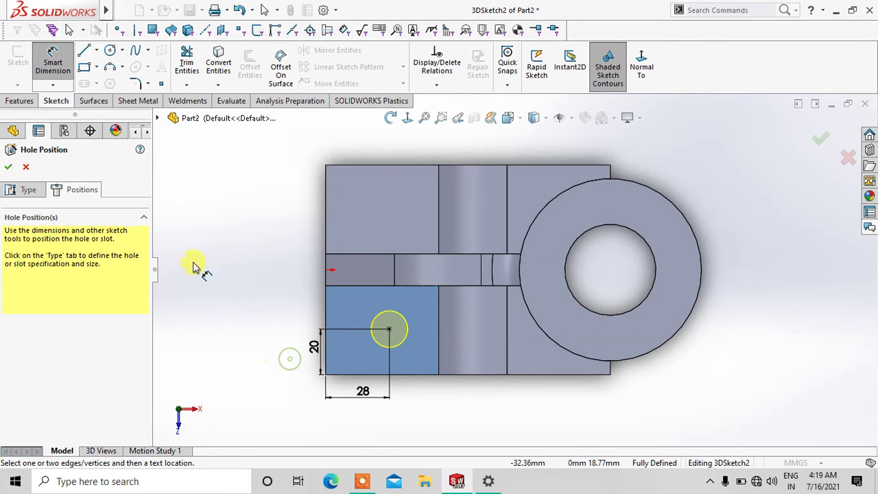
click(8, 168)
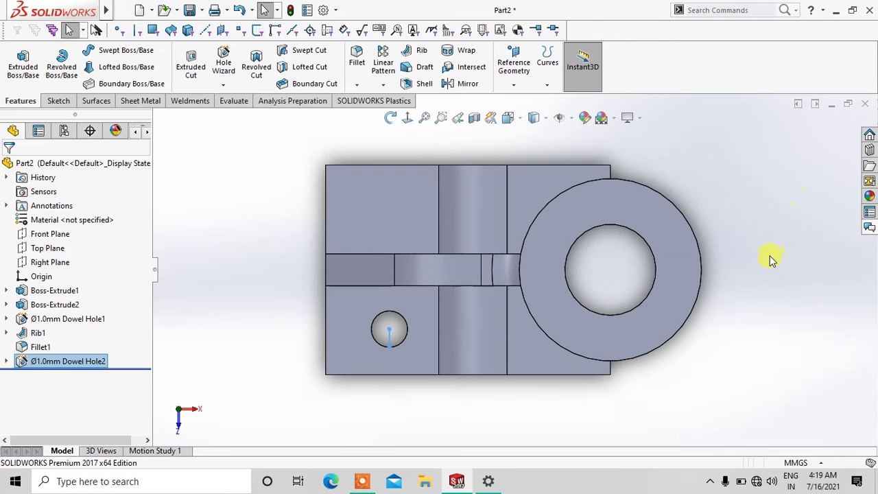
Step: Mirror Dowel Hole2 about the Front Plane to add a matching hole
middle_drag(770, 259, 768, 141)
scroll(686, 284, down, 3)
scroll(672, 300, up, 3)
scroll(570, 329, up, 2)
mouse_move(569, 326)
middle_down()
mouse_move(592, 318)
mouse_move(445, 345)
middle_up()
click(432, 338)
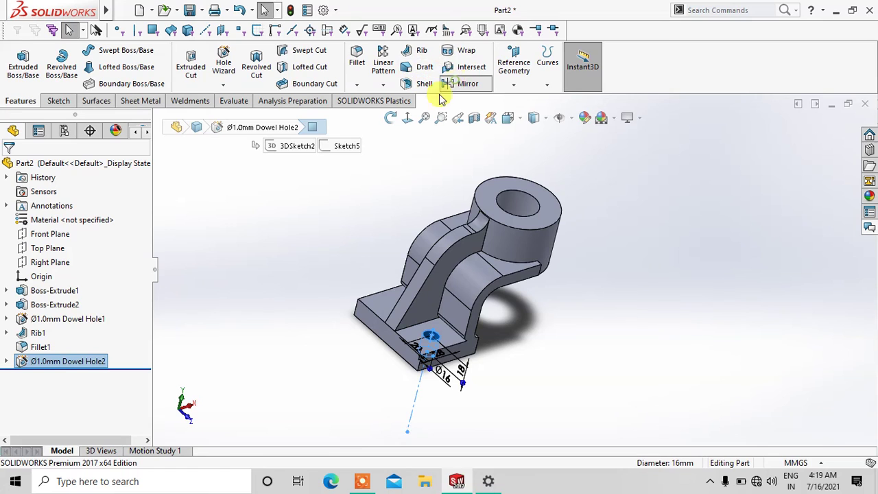
click(466, 83)
click(158, 119)
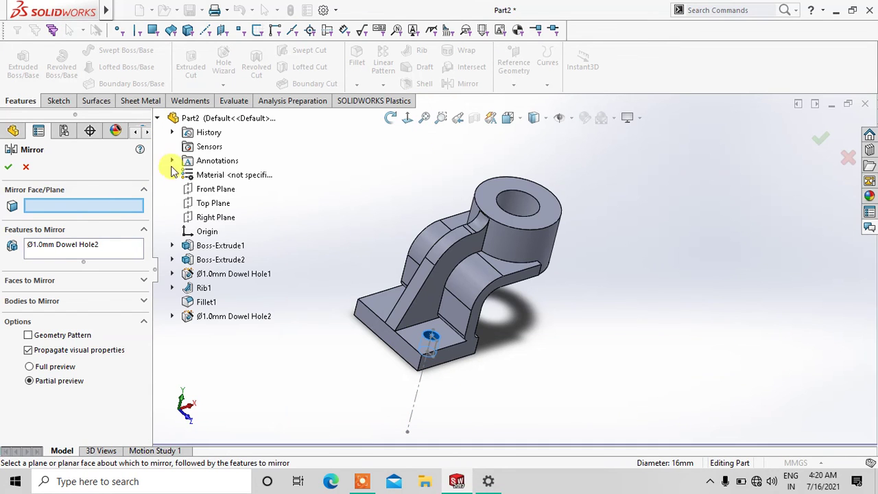
click(204, 194)
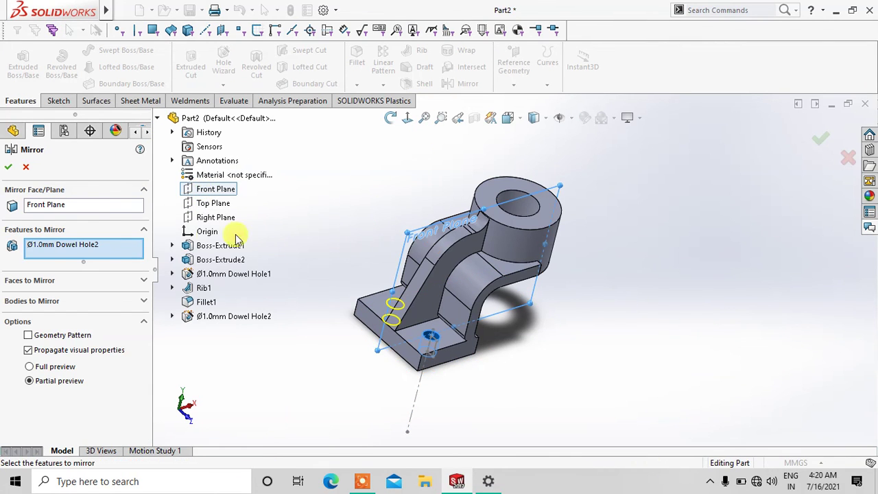
click(9, 168)
mouse_move(345, 216)
middle_down()
mouse_move(400, 288)
mouse_move(381, 265)
mouse_move(382, 227)
mouse_move(323, 190)
mouse_move(313, 167)
middle_up()
mouse_move(440, 205)
middle_down()
mouse_move(455, 235)
mouse_move(506, 256)
mouse_move(500, 231)
mouse_move(549, 313)
mouse_move(569, 251)
mouse_move(563, 277)
mouse_move(584, 307)
middle_up()
scroll(549, 319, down, 2)
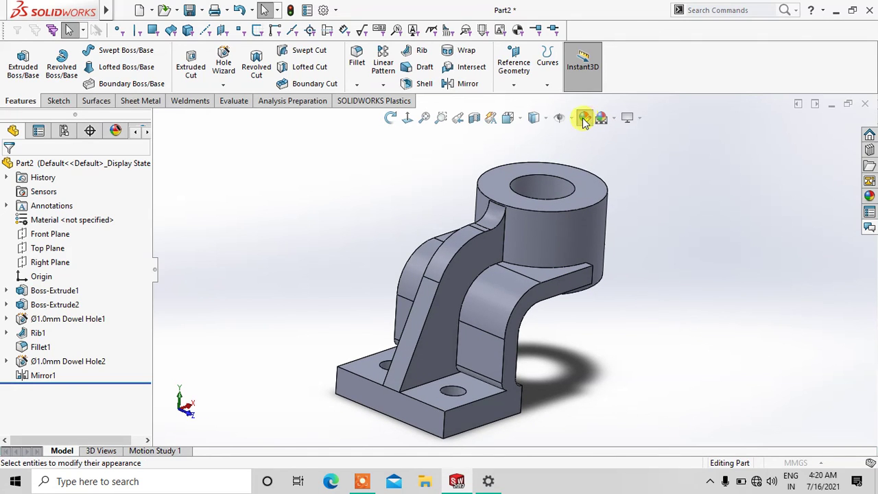
Step: Open the part's appearance editor and try a polished steel appearance from the Metal appearances
click(583, 119)
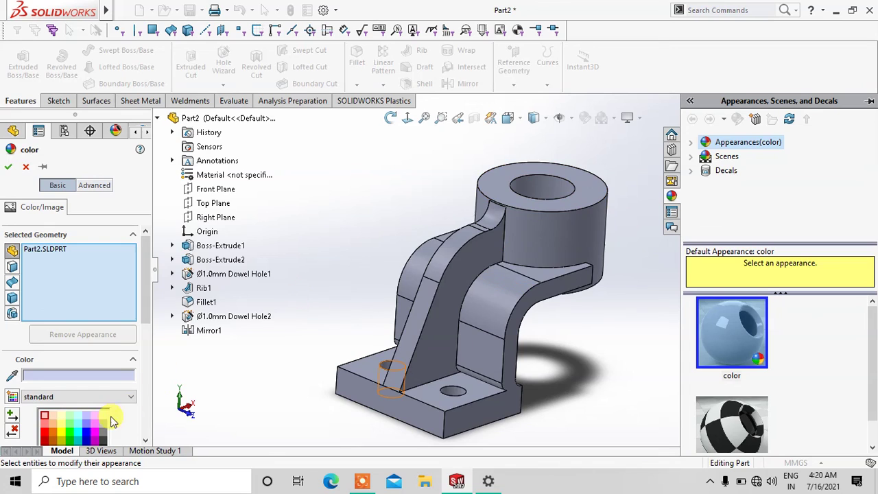
click(77, 421)
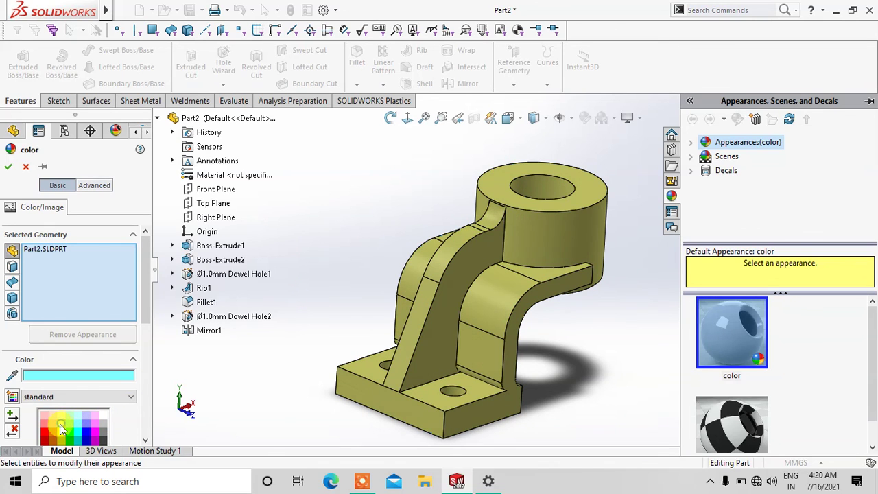
click(692, 144)
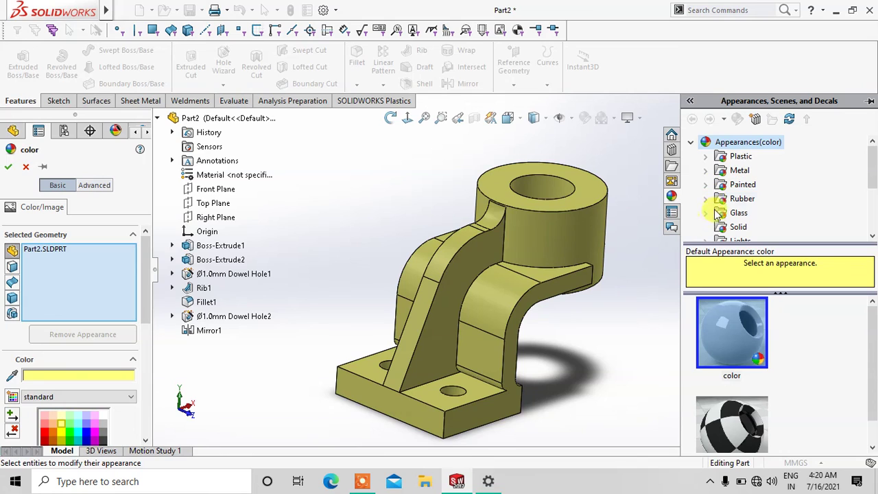
click(707, 185)
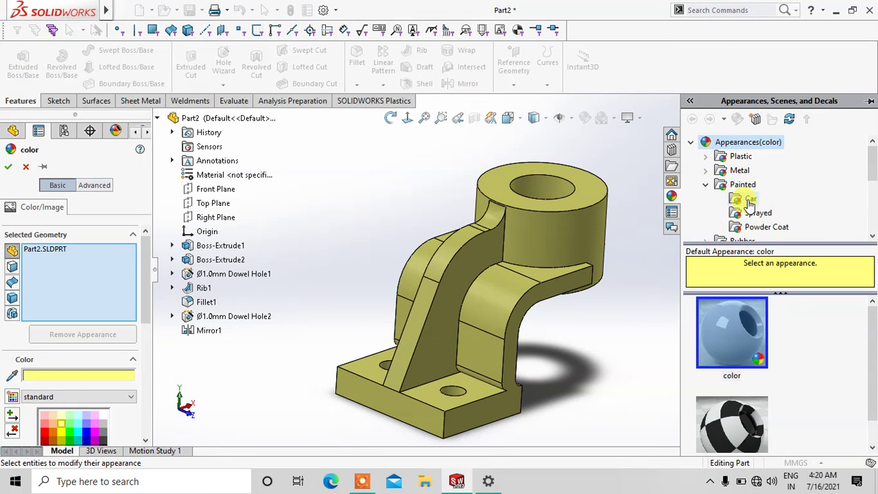
click(710, 184)
scroll(714, 186, down, 3)
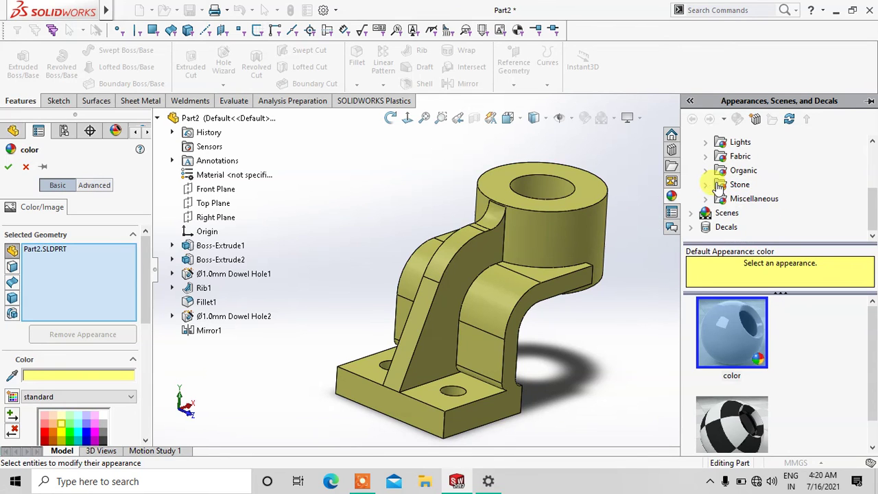
scroll(709, 176, up, 2)
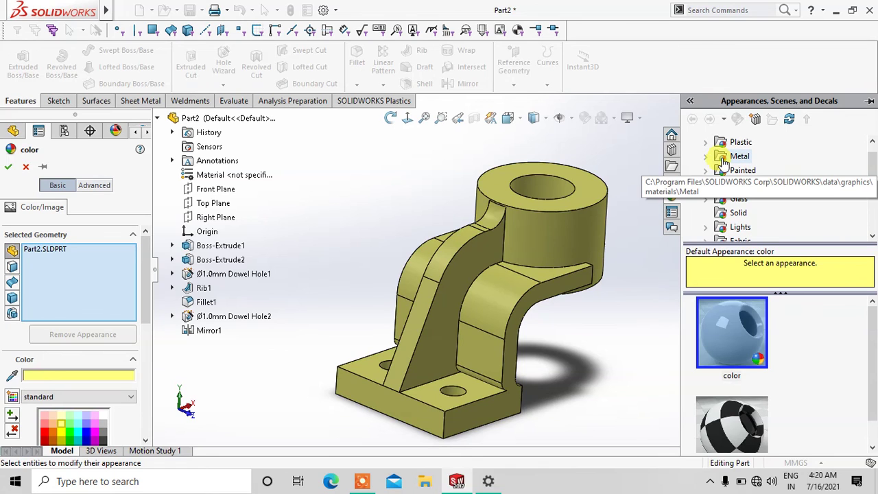
click(722, 162)
drag(748, 314, 566, 244)
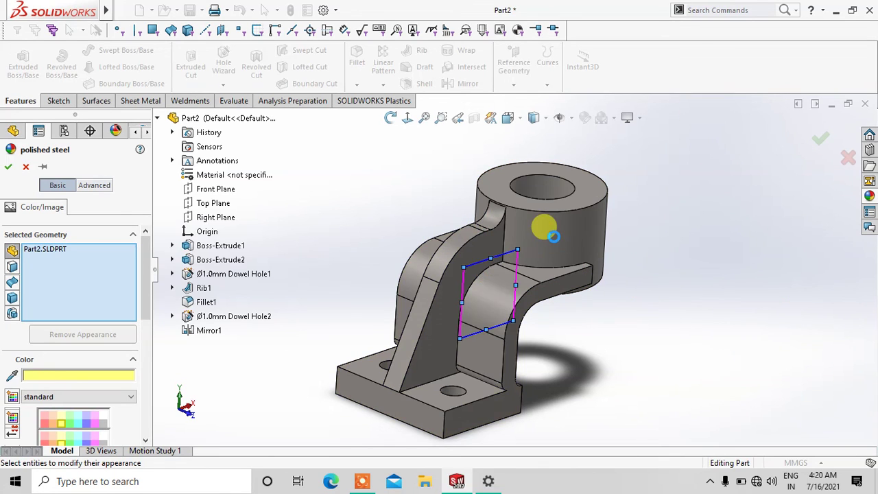
Step: Replace it with polished brass from the appearances library and accept the appearance
click(870, 197)
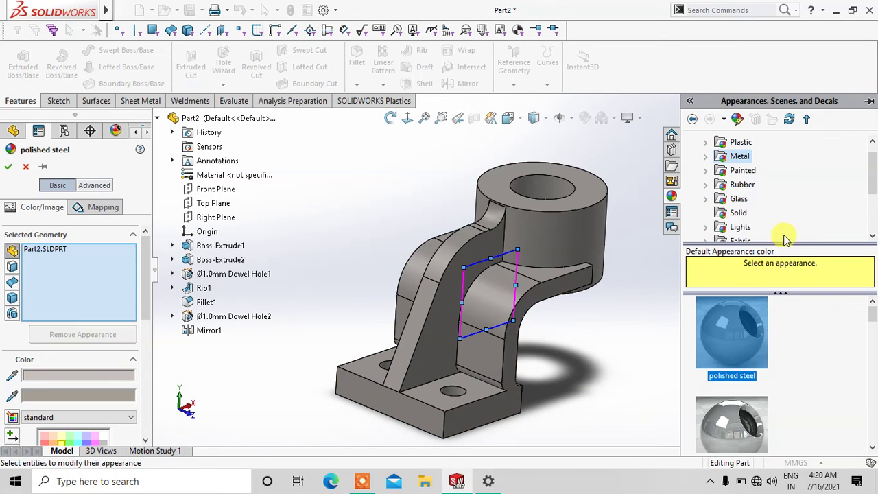
scroll(839, 333, down, 2)
scroll(838, 333, down, 2)
drag(732, 333, 532, 230)
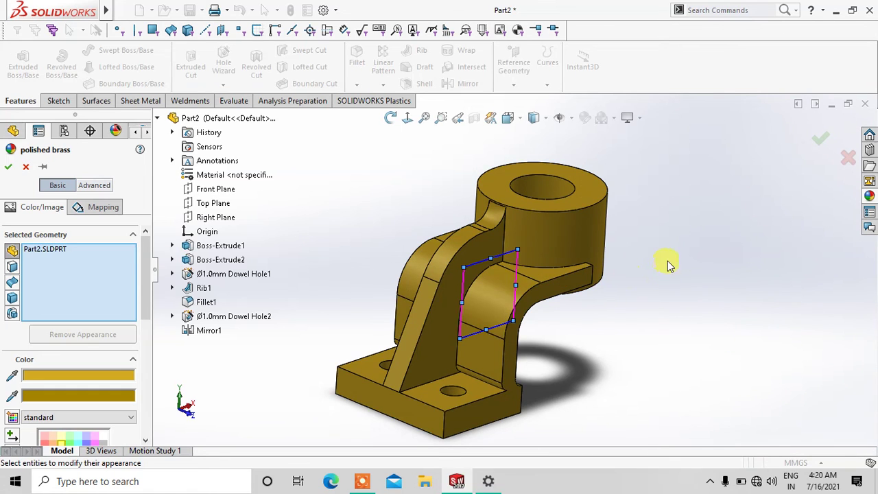
middle_drag(666, 260, 646, 251)
click(9, 168)
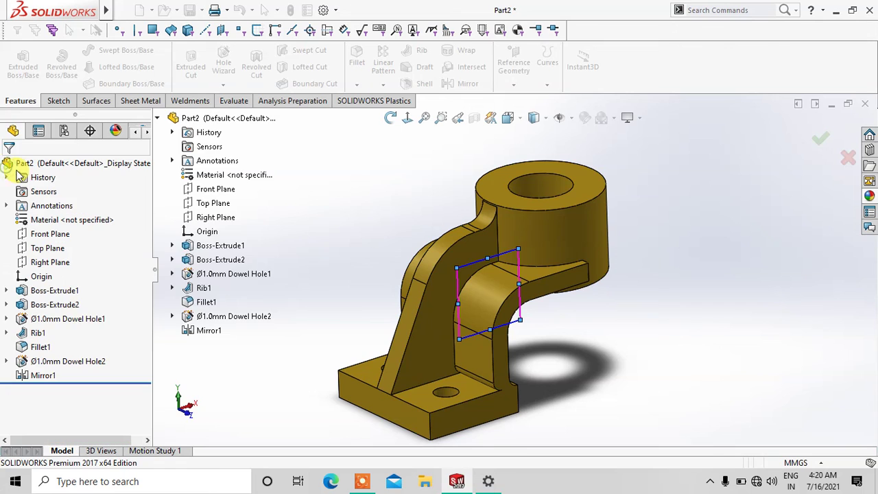
middle_drag(416, 227, 493, 274)
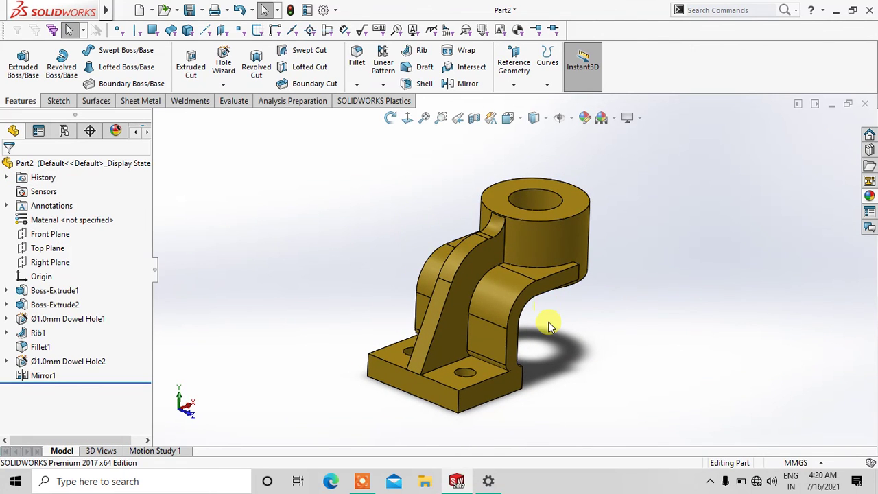
scroll(554, 322, down, 1)
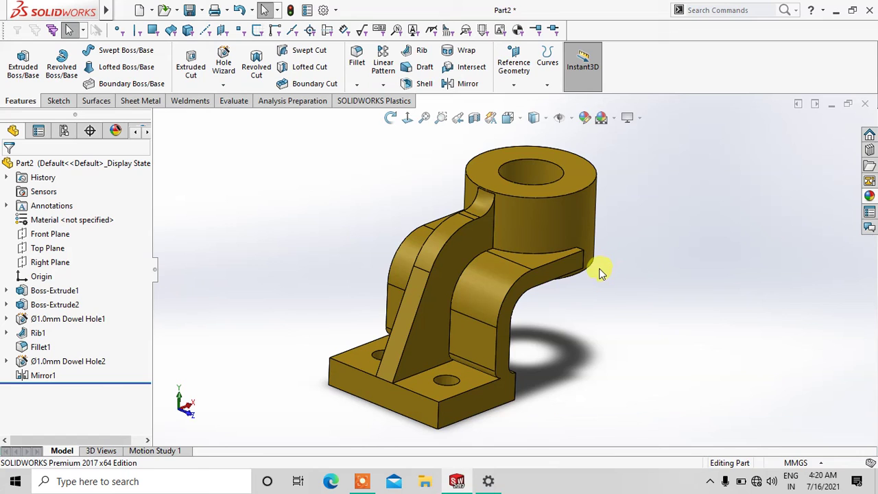
mouse_move(600, 273)
middle_down()
mouse_move(592, 263)
mouse_move(611, 275)
mouse_move(615, 239)
mouse_move(614, 273)
mouse_move(566, 257)
mouse_move(594, 239)
mouse_move(612, 263)
middle_up()
key(Escape)
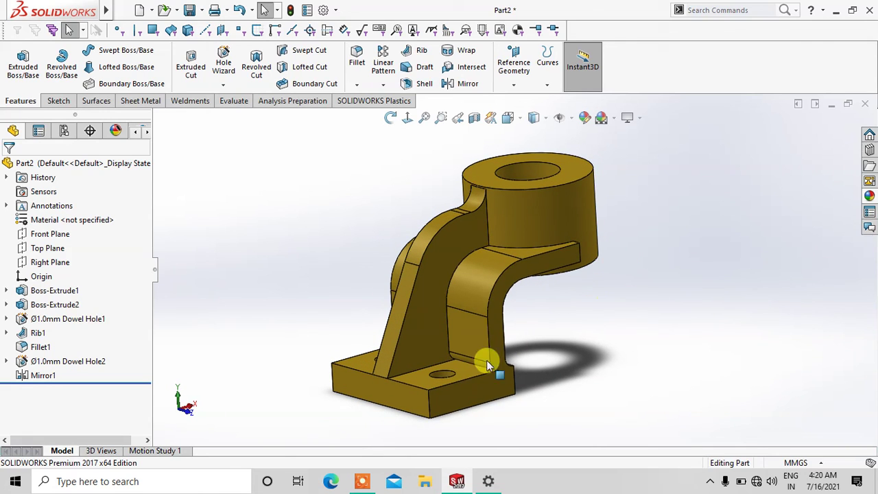